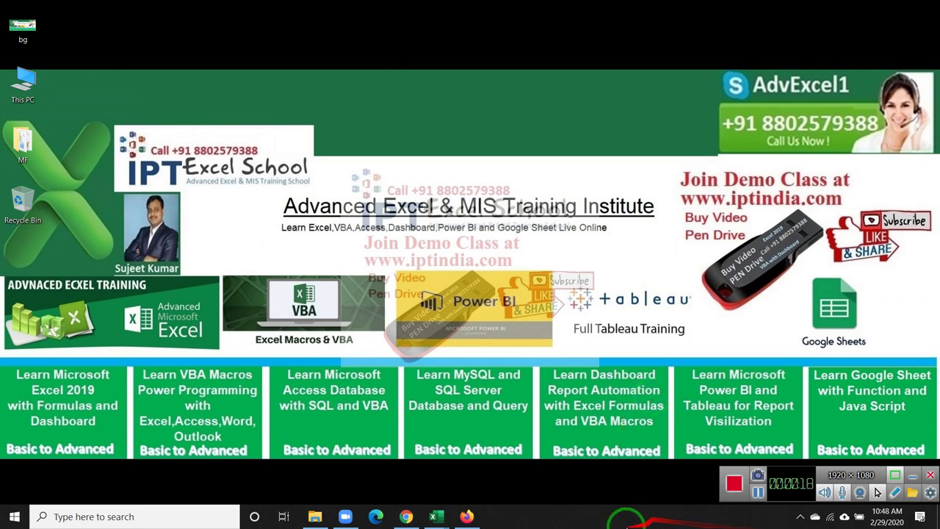
Bring the Book4 workbook to the front and switch to its Data sheet
{"action": "mouse_move", "coordinate": [446, 520]}
{"action": "left_click", "coordinate": [458, 466]}
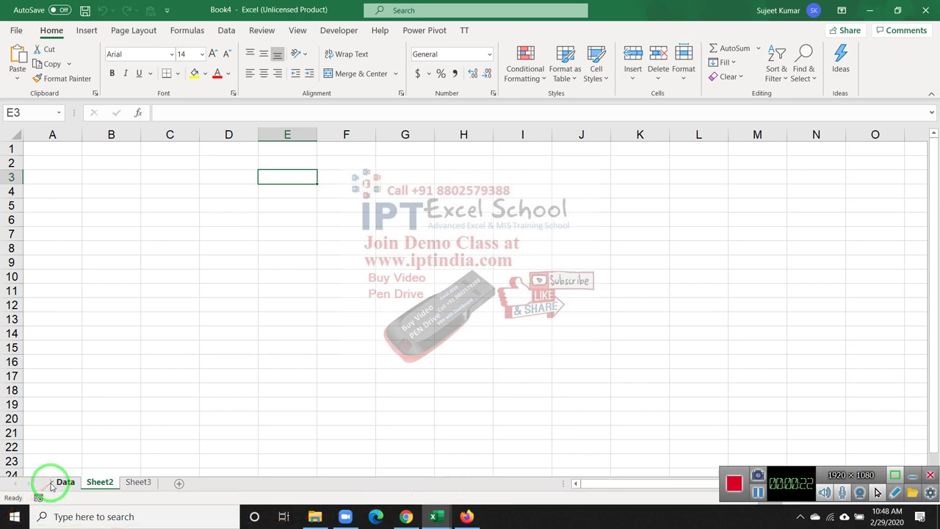
{"action": "left_click", "coordinate": [65, 482]}
{"action": "left_click", "coordinate": [71, 165]}
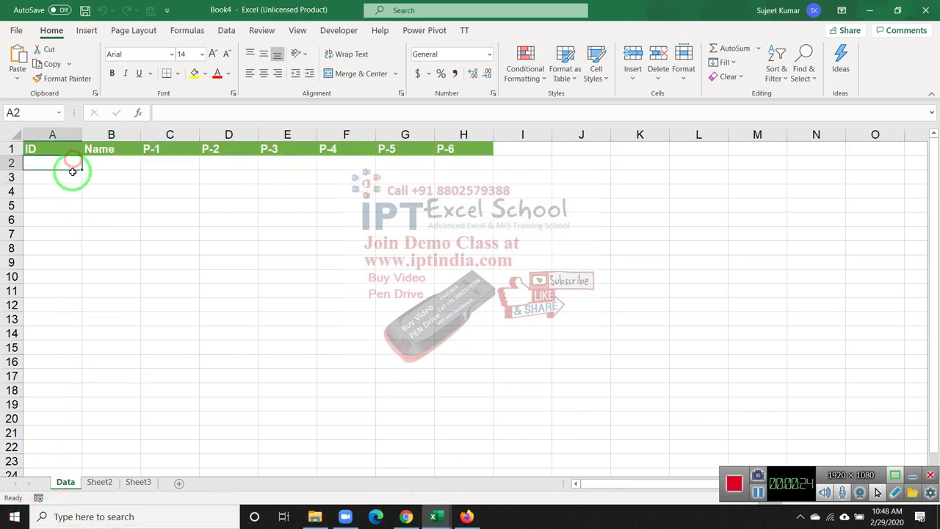
{"action": "left_click", "coordinate": [70, 176]}
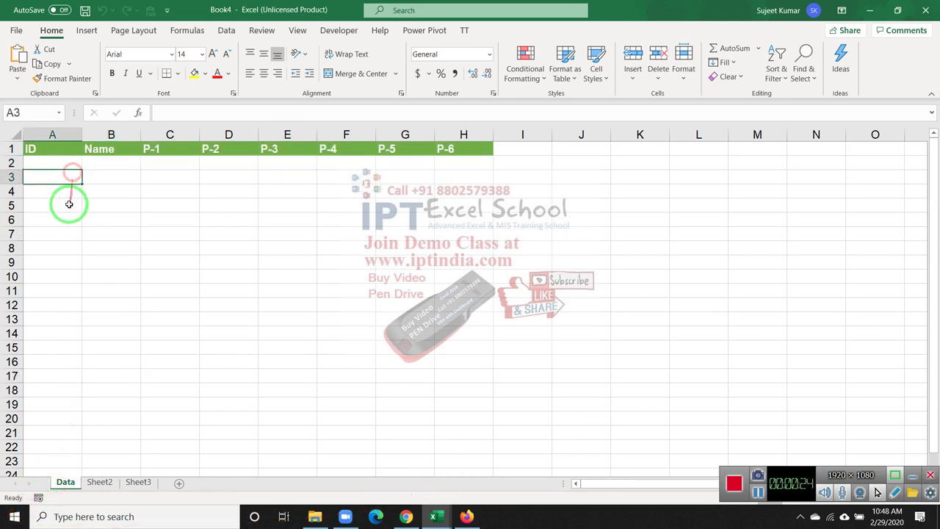
Review the ID header and cells down column A, then return to Sheet2
{"action": "left_click", "coordinate": [48, 149]}
{"action": "left_click", "coordinate": [29, 349]}
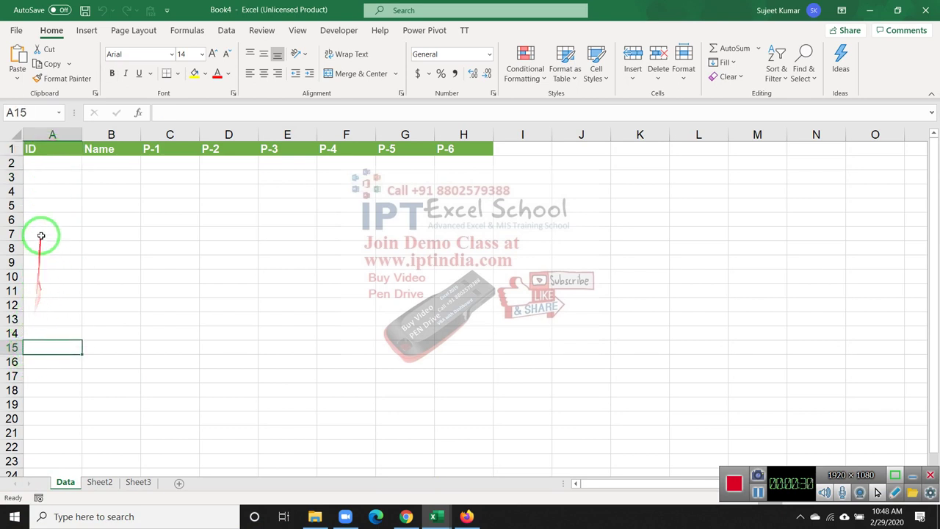
{"action": "left_click", "coordinate": [52, 174]}
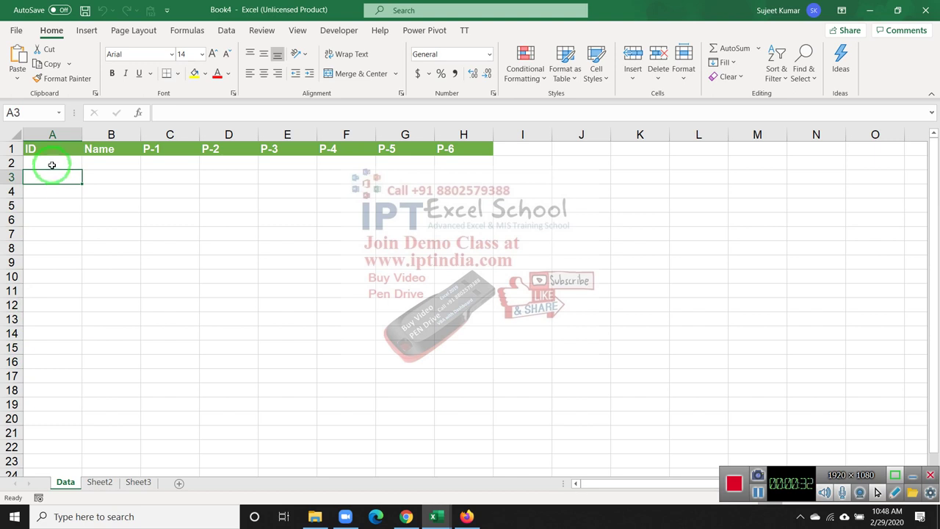
{"action": "left_click", "coordinate": [51, 165]}
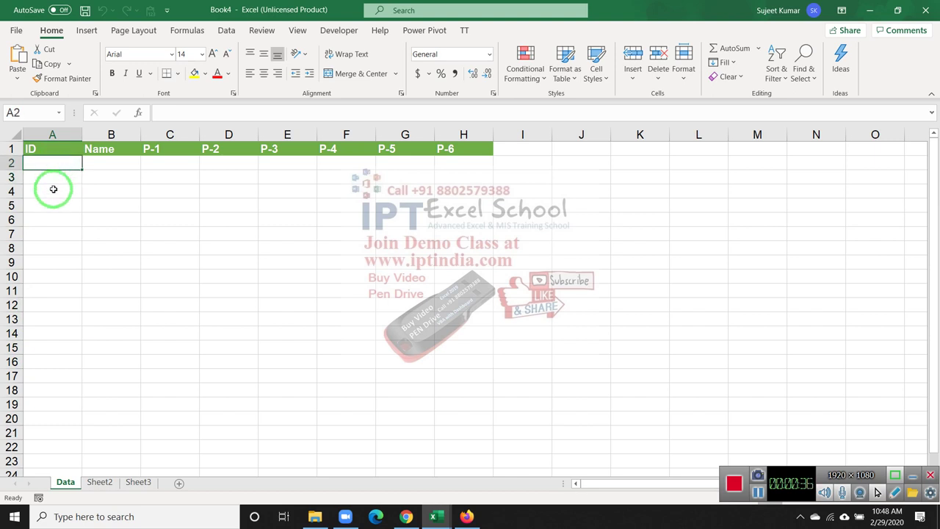
{"action": "left_click", "coordinate": [58, 273]}
{"action": "left_click", "coordinate": [57, 159]}
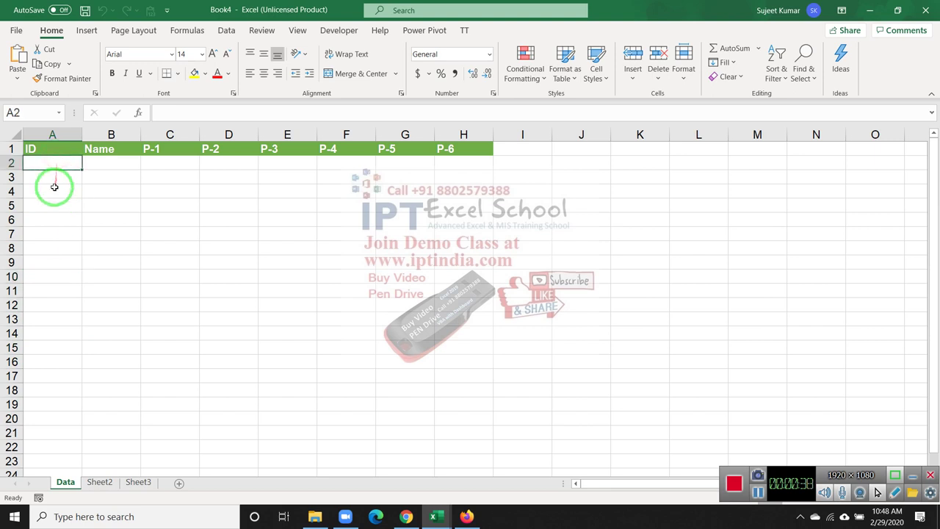
{"action": "left_click", "coordinate": [108, 482]}
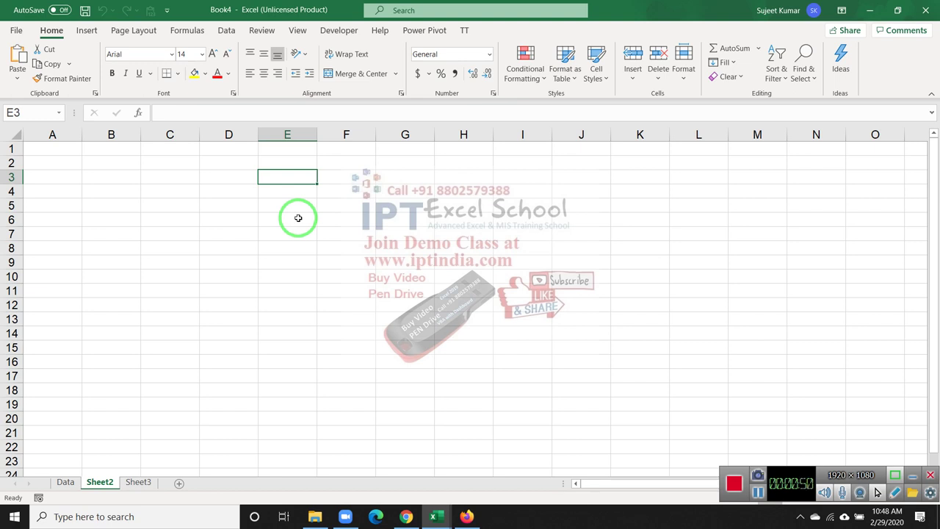
Browse for a workbook to open, then cancel and go back to the empty Sheet2
{"action": "left_click", "coordinate": [16, 31]}
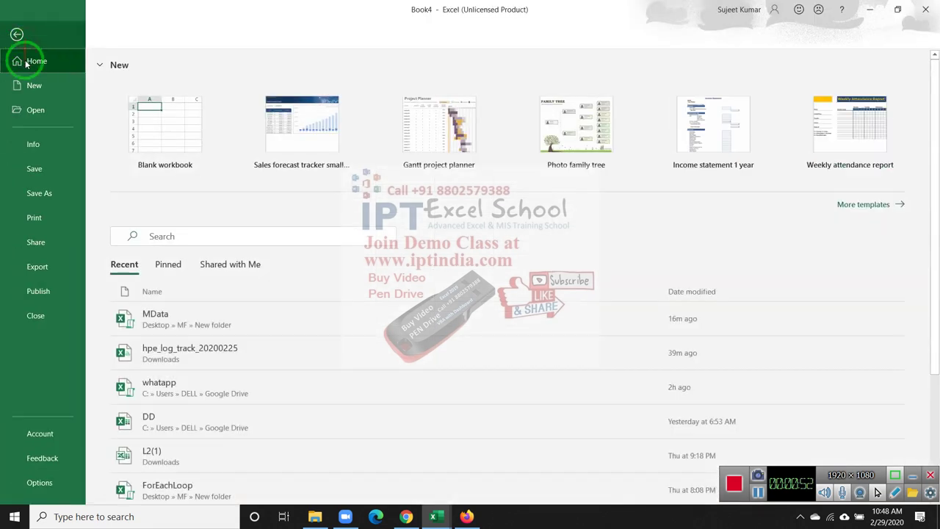
{"action": "left_click", "coordinate": [38, 116]}
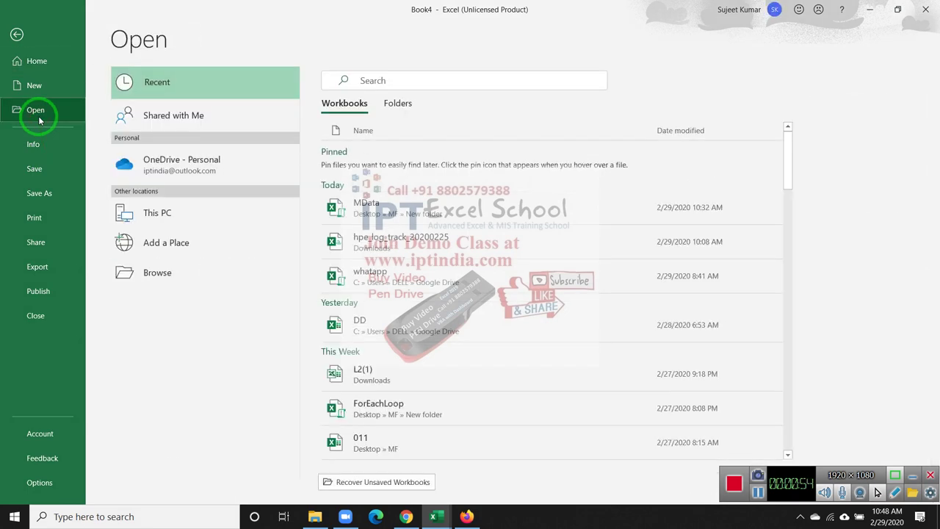
{"action": "left_click", "coordinate": [171, 268]}
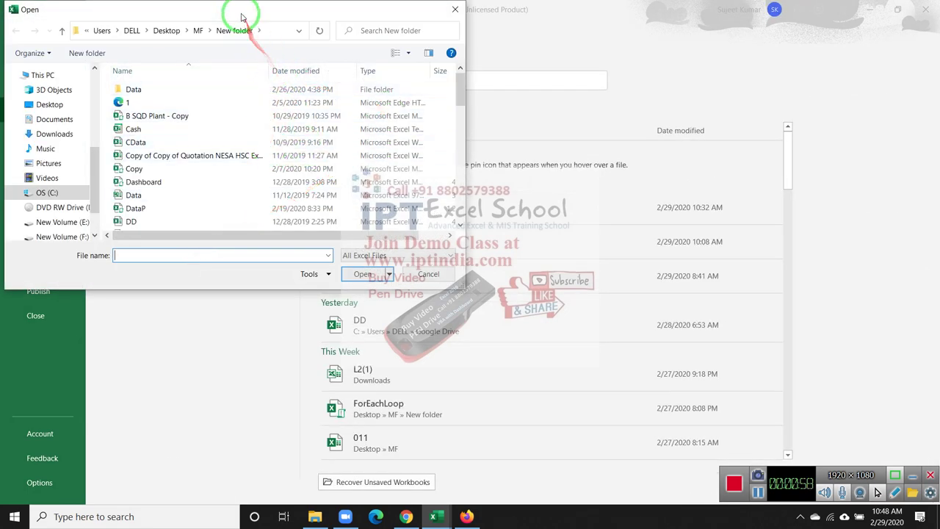
{"action": "mouse_move", "coordinate": [239, 8]}
{"action": "left_mouse_down"}
{"action": "mouse_move", "coordinate": [584, 128]}
{"action": "mouse_move", "coordinate": [408, 75]}
{"action": "left_mouse_up"}
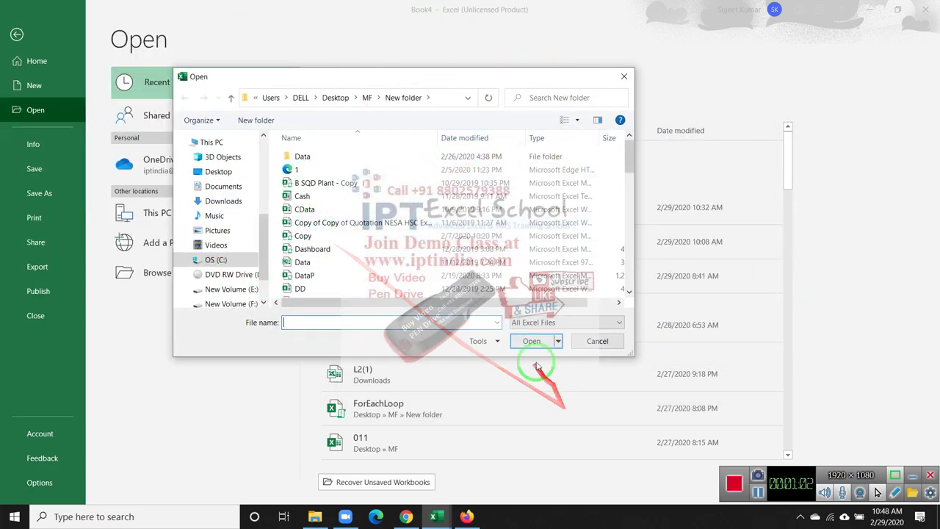
{"action": "left_click", "coordinate": [597, 341]}
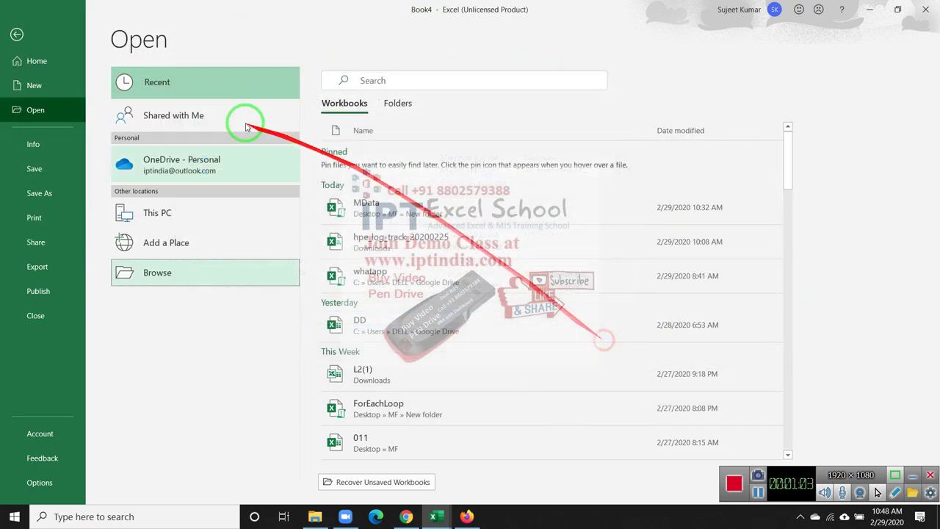
{"action": "left_click", "coordinate": [16, 33]}
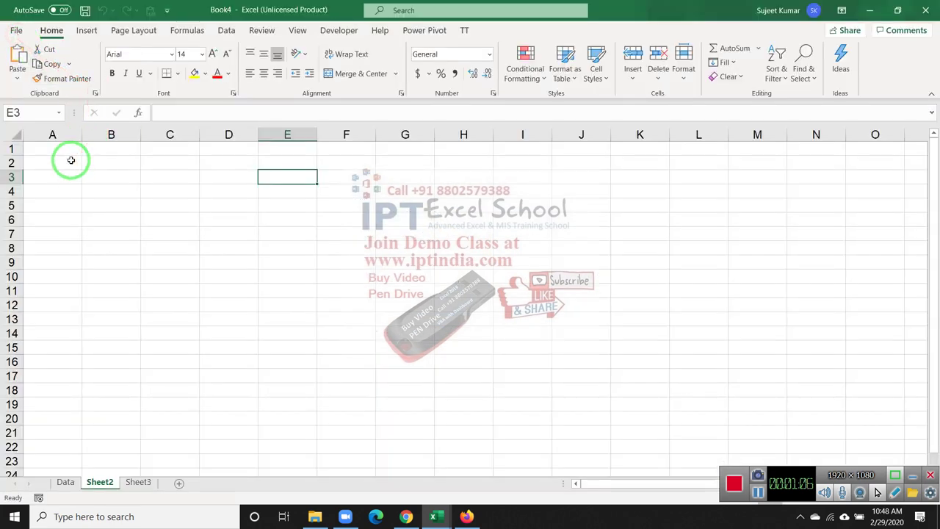
Launch the Visual Basic editor from the Developer tab and insert a new Module1 into Book4
{"action": "left_click", "coordinate": [64, 481]}
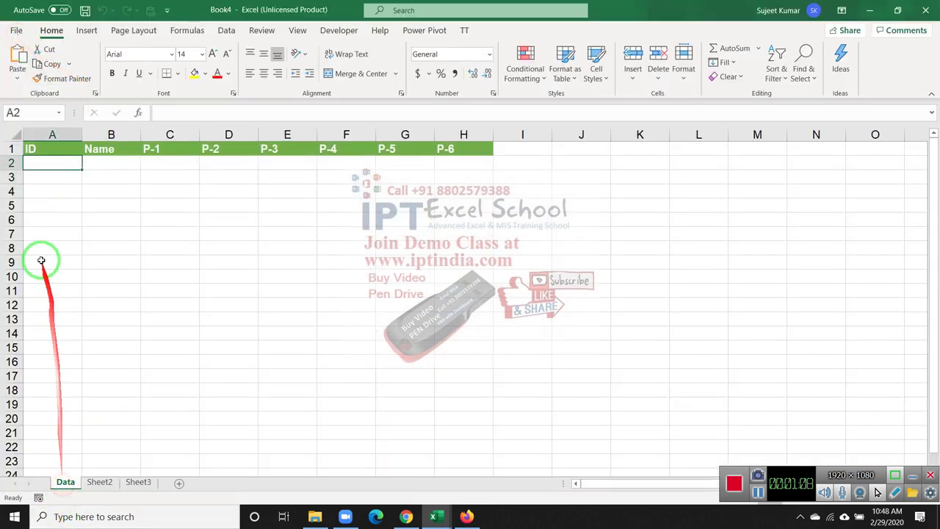
{"action": "left_click", "coordinate": [99, 484]}
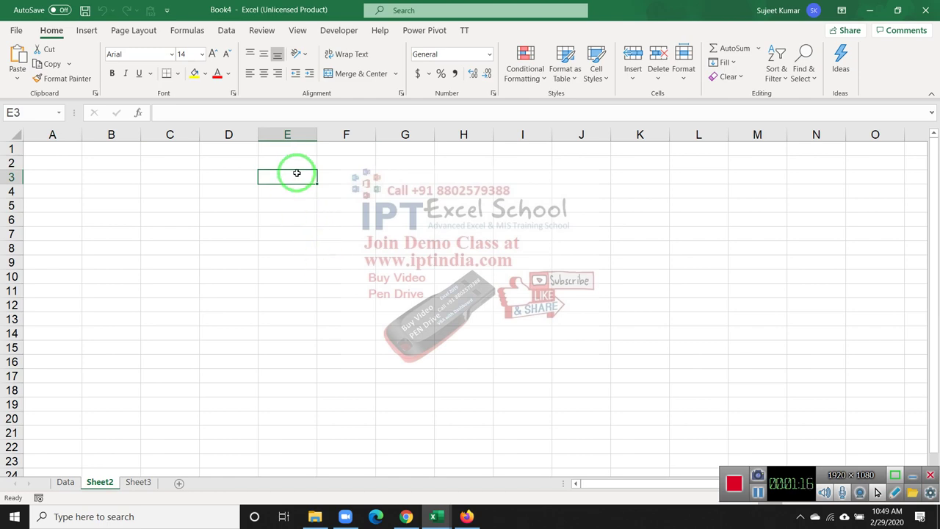
{"action": "left_click", "coordinate": [339, 30]}
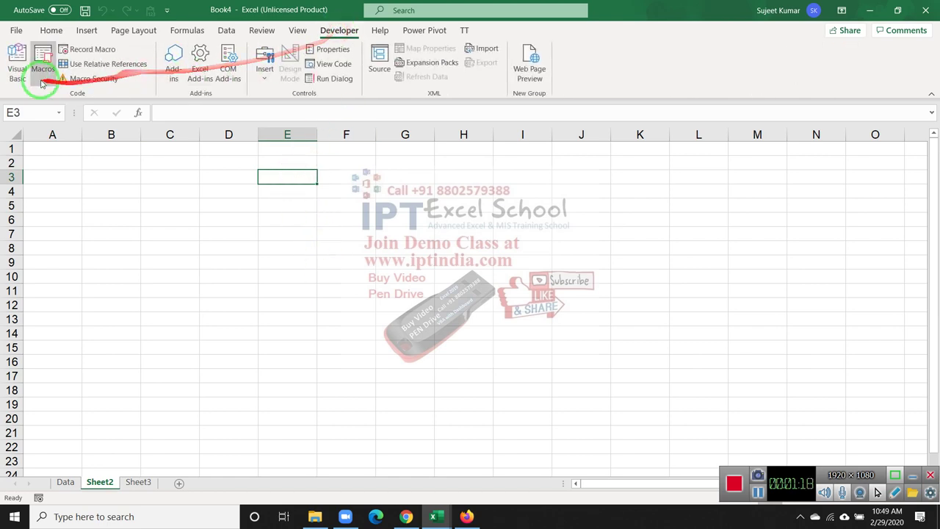
{"action": "left_click", "coordinate": [22, 75]}
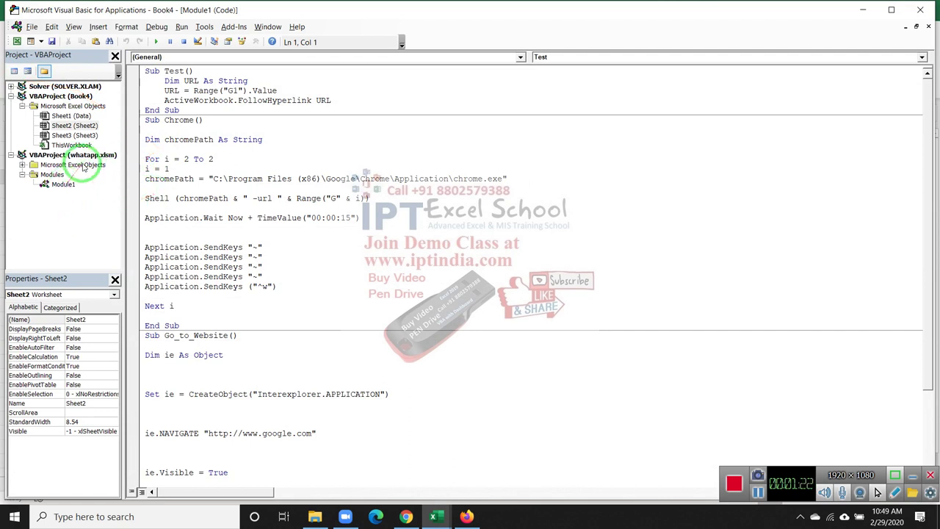
{"action": "left_click", "coordinate": [71, 116]}
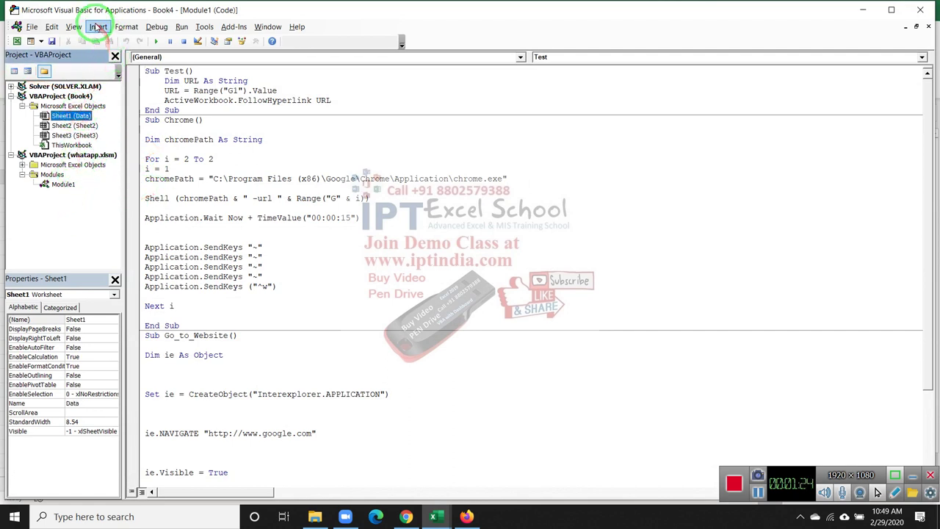
{"action": "left_click", "coordinate": [97, 26]}
{"action": "left_click", "coordinate": [114, 66]}
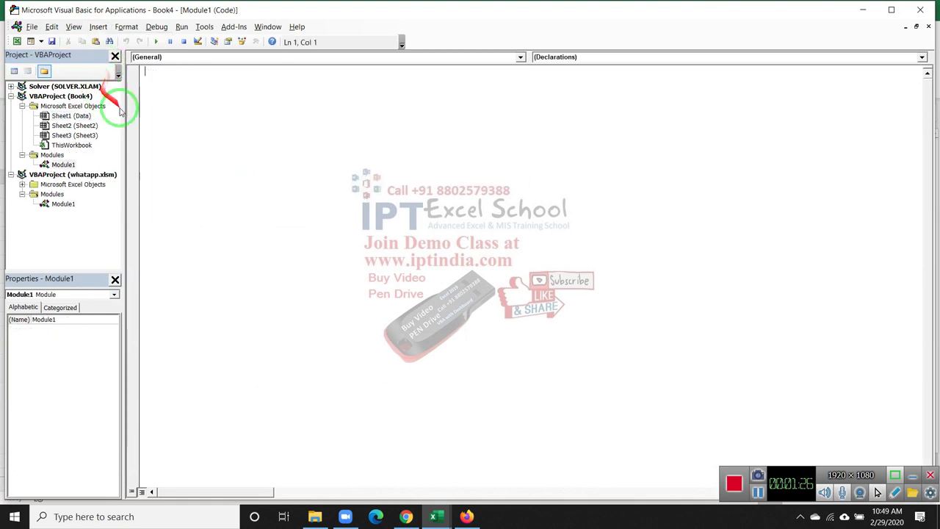
Start Sub copyData() in Module1 and declare Dim fn As String
{"action": "type", "text": "sub"}
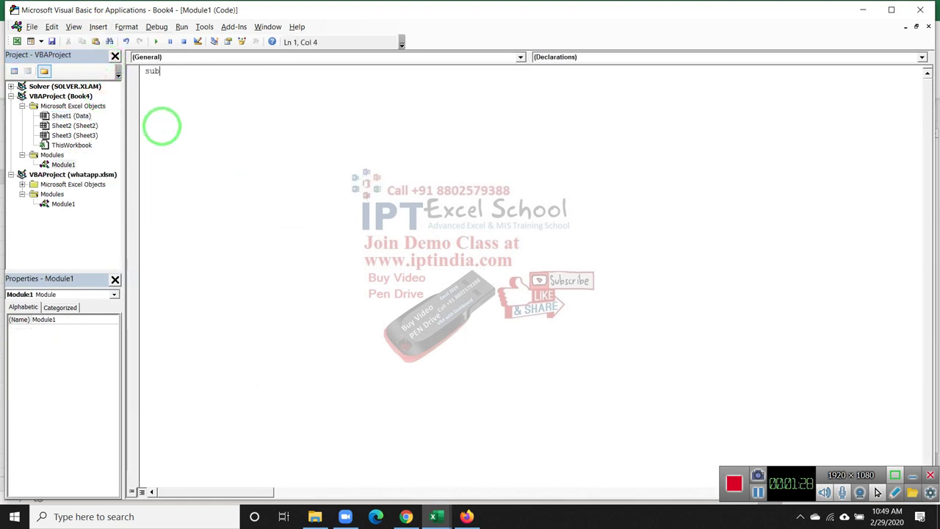
{"action": "type", "text": " copy"}
{"action": "type", "text": "Data("}
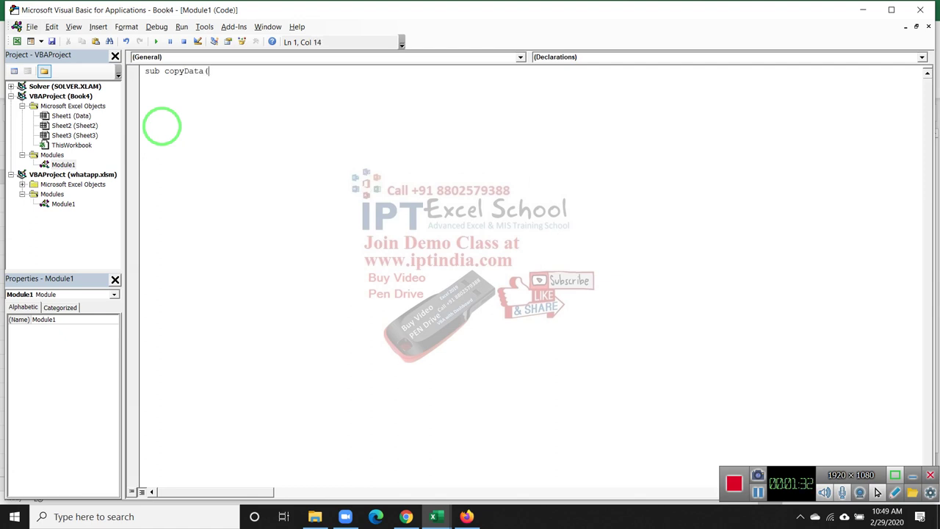
{"action": "key", "text": "Return"}
{"action": "key", "text": "Return"}
{"action": "key", "text": "Return"}
{"action": "key", "text": "Return"}
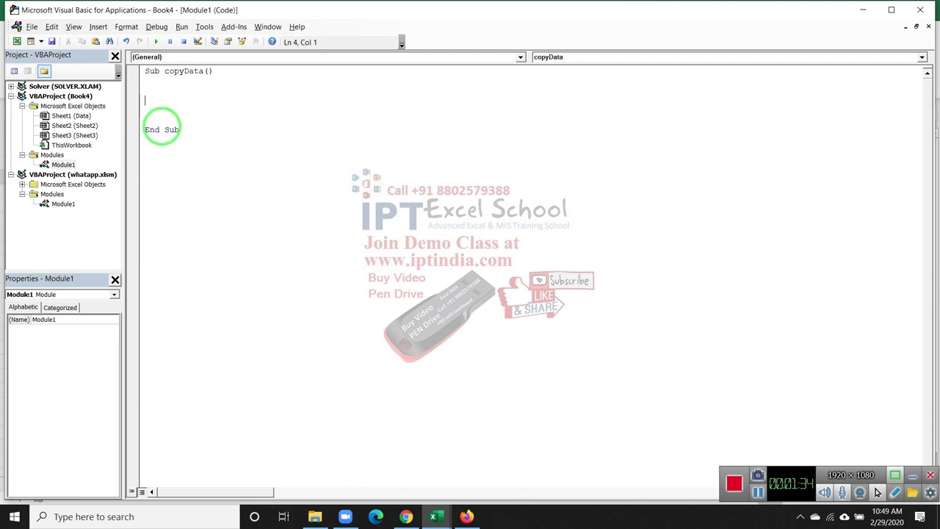
{"action": "key", "text": "alt+F11"}
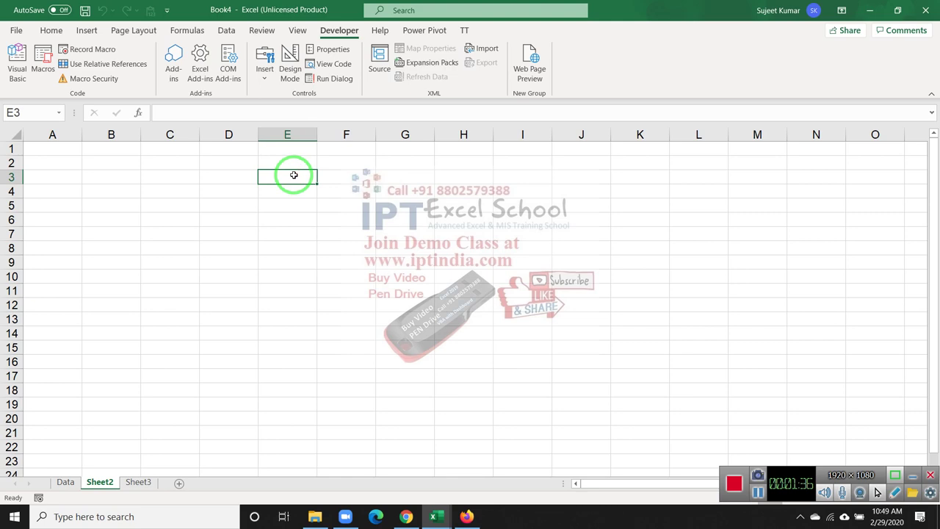
{"action": "key", "text": "alt+F11"}
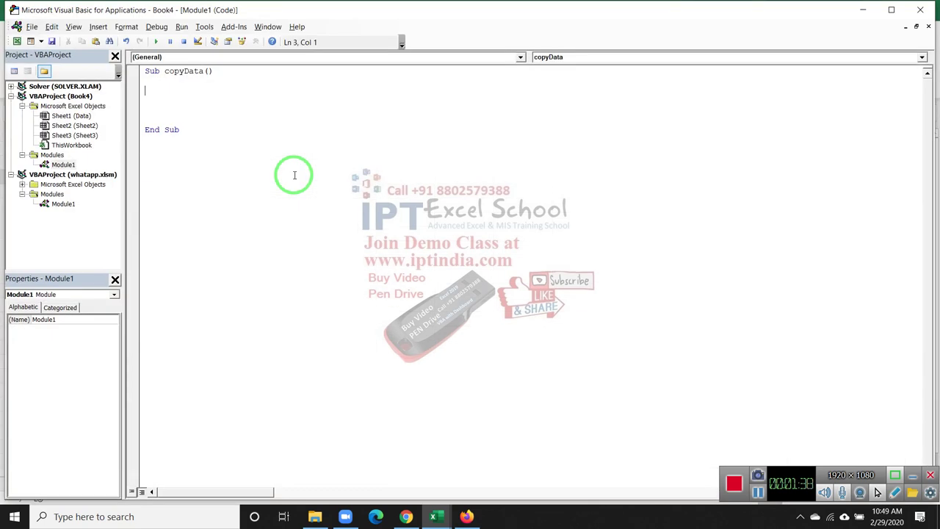
{"action": "type", "text": "di"}
{"action": "type", "text": "m "}
{"action": "type", "text": "fn a"}
{"action": "type", "text": "fn"}
{"action": "type", "text": "as ste"}
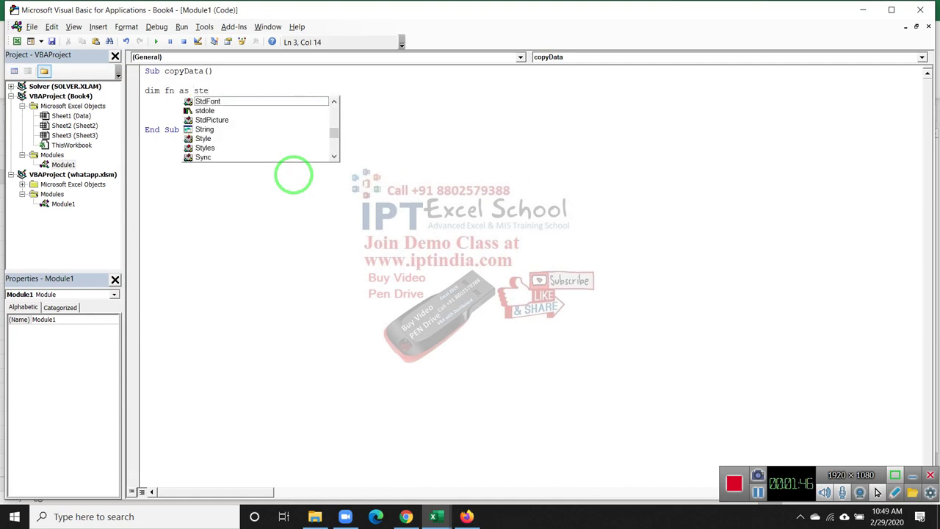
{"action": "key", "text": "BackSpace"}
{"action": "type", "text": "r"}
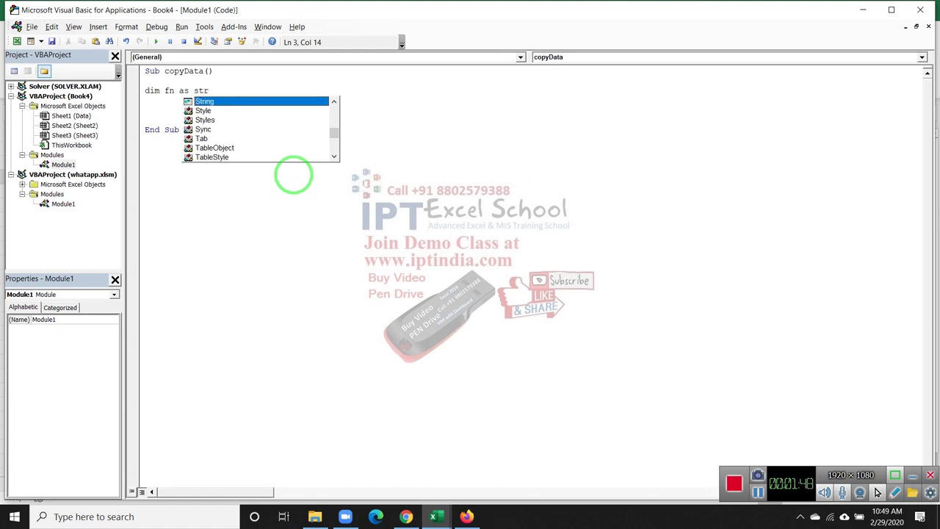
{"action": "key", "text": "Tab"}
{"action": "key", "text": "Return"}
{"action": "key", "text": "Return"}
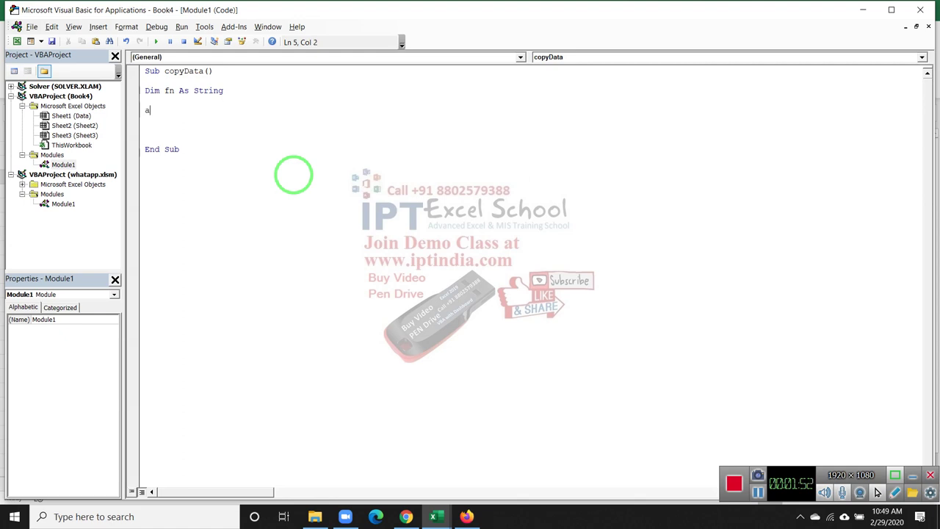
Begin an application. line under the fn declaration, trying partial member names before clearing them
{"action": "type", "text": "pplicat"}
{"action": "type", "text": "ion."}
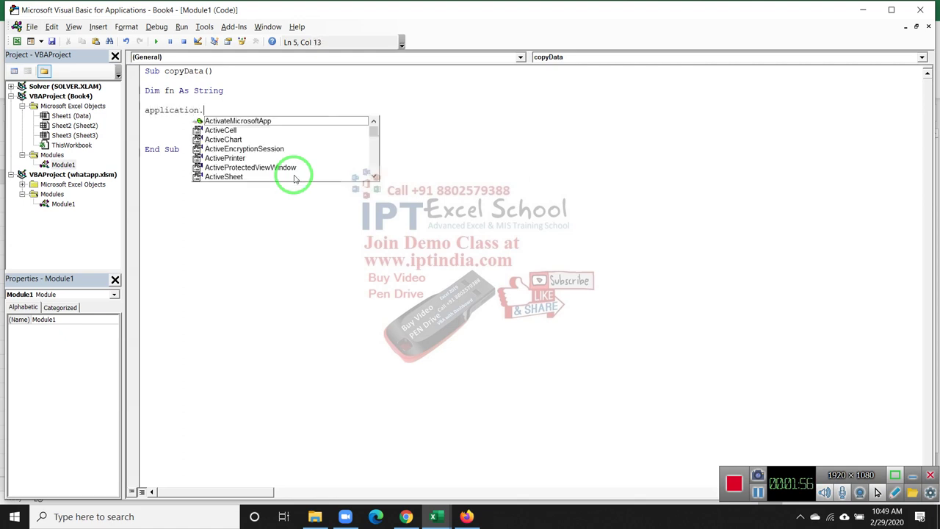
{"action": "type", "text": "pr"}
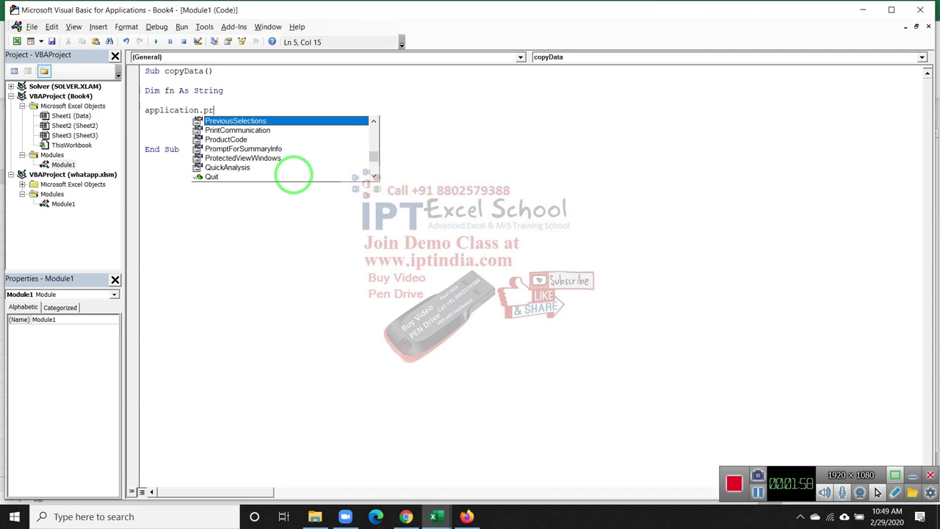
{"action": "key", "text": "BackSpace"}
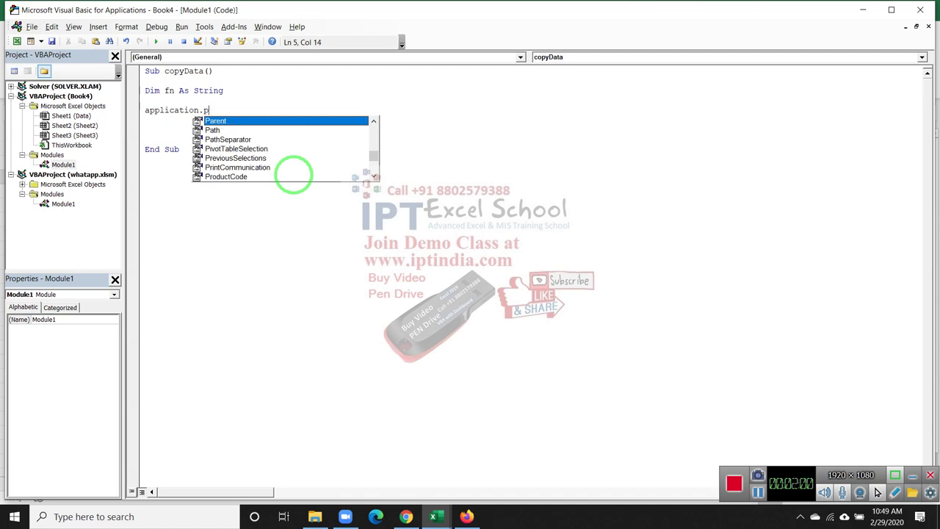
{"action": "key", "text": "BackSpace"}
{"action": "type", "text": "iso"}
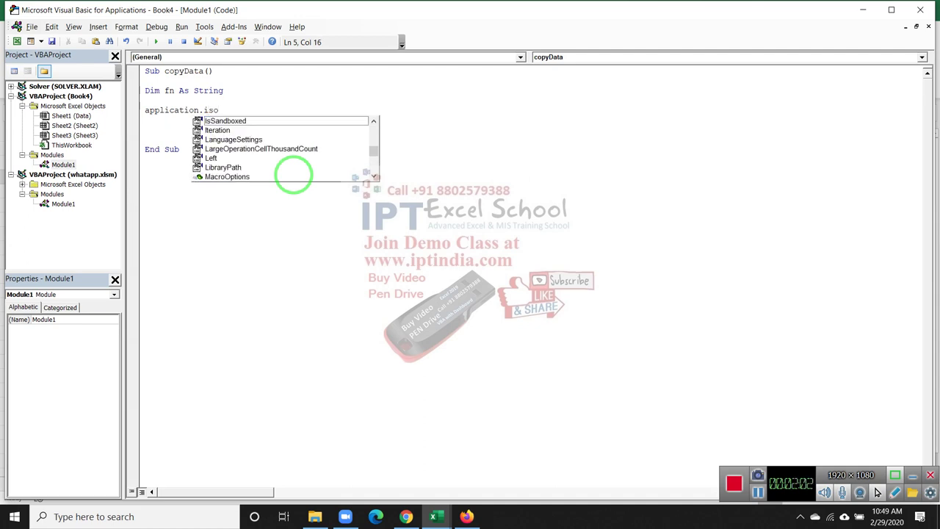
{"action": "key", "text": "BackSpace"}
{"action": "key", "text": "BackSpace"}
{"action": "key", "text": "BackSpace"}
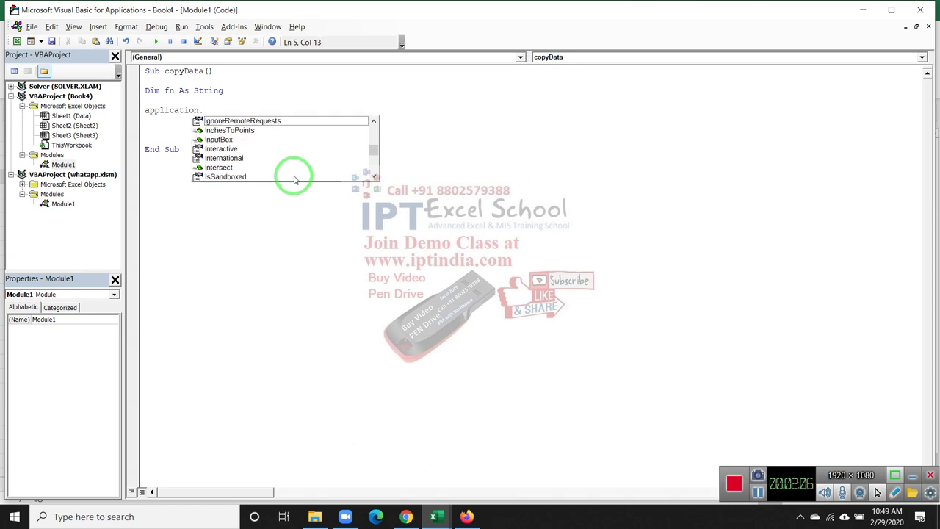
{"action": "type", "text": "s"}
{"action": "key", "text": "BackSpace"}
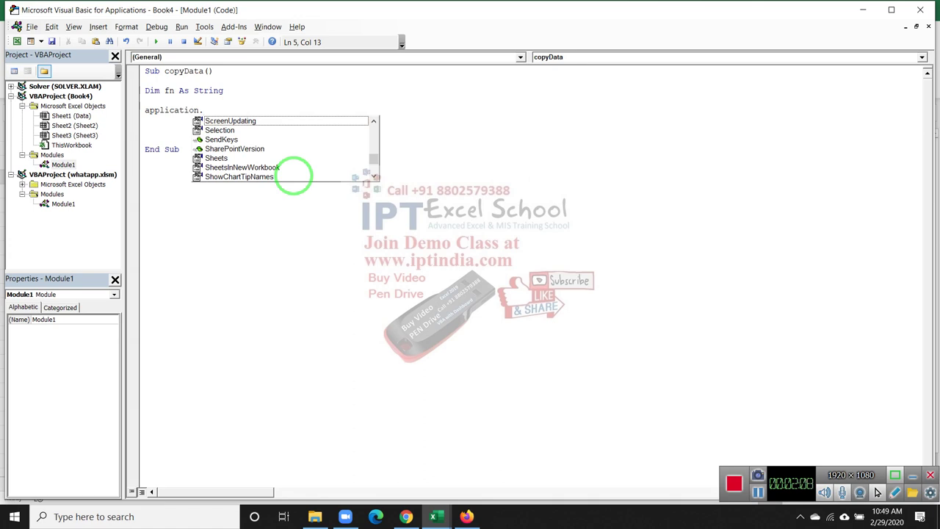
{"action": "type", "text": "ispo"}
{"action": "key", "text": "BackSpace"}
{"action": "key", "text": "BackSpace"}
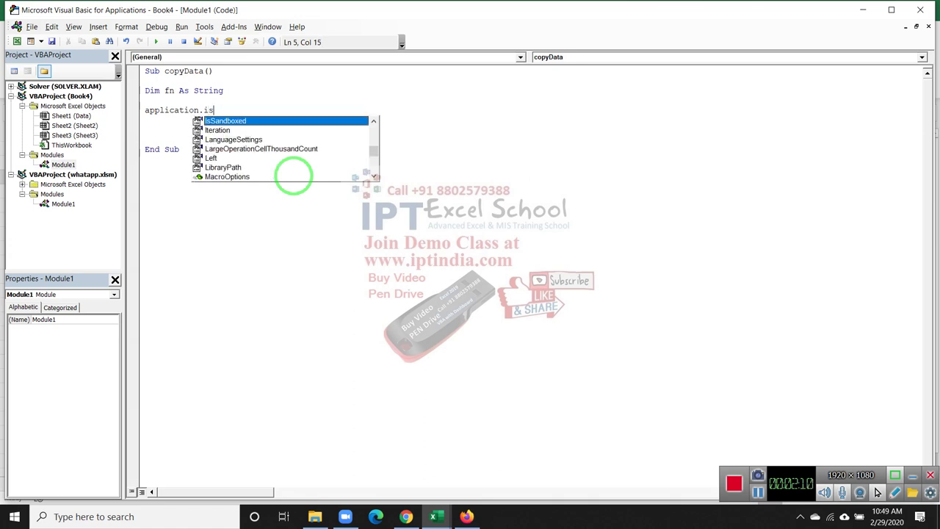
{"action": "type", "text": "o"}
{"action": "key", "text": "BackSpace"}
{"action": "key", "text": "BackSpace"}
{"action": "key", "text": "BackSpace"}
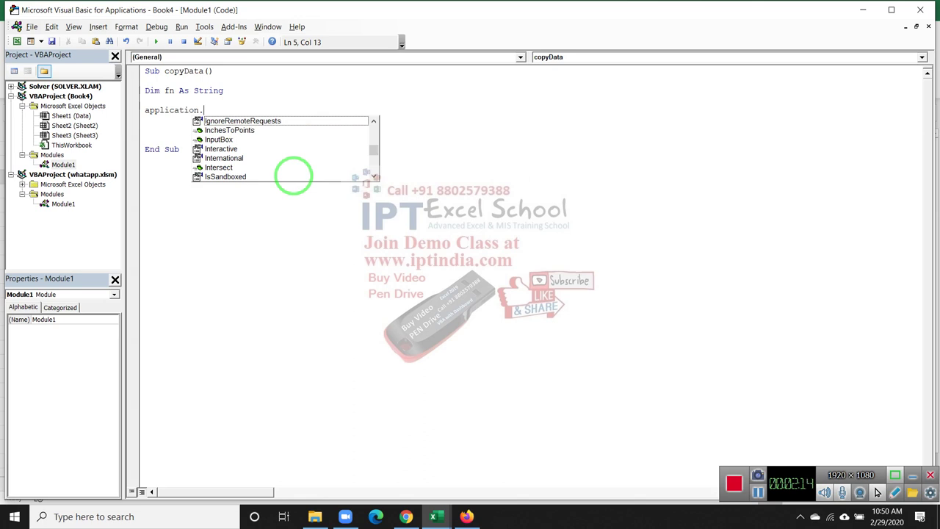
Browse the Application member list from Left down past TemplatesPath to the end
{"action": "key", "text": "Down"}
{"action": "key", "text": "Down"}
{"action": "key", "text": "Down"}
{"action": "key", "text": "Down"}
{"action": "key", "text": "Down"}
{"action": "key", "text": "Down"}
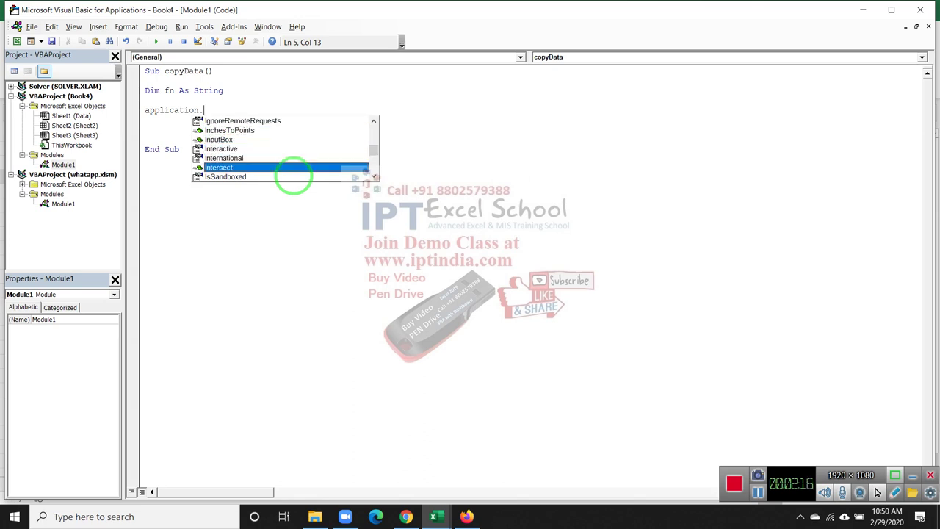
{"action": "key", "text": "Down"}
{"action": "key", "text": "Down"}
{"action": "key", "text": "Down"}
{"action": "key", "text": "Down"}
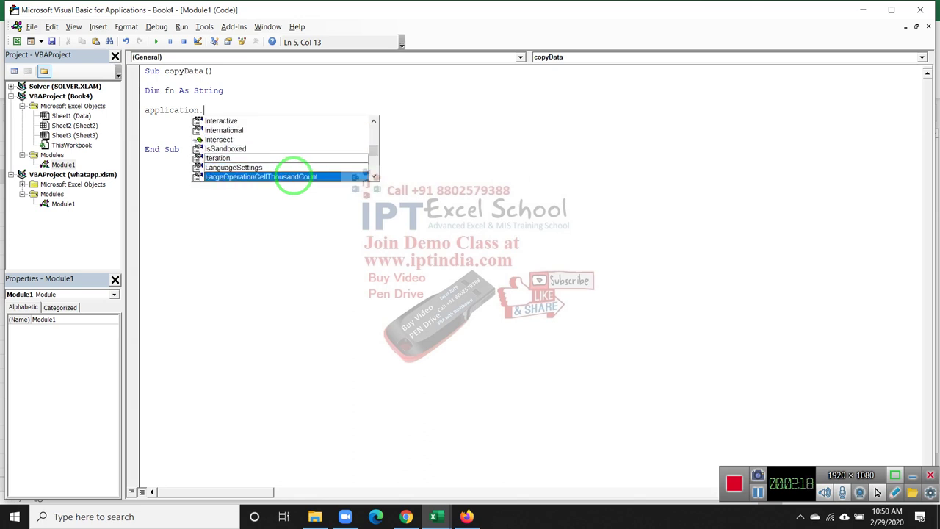
{"action": "key", "text": "Down"}
{"action": "key", "text": "Up"}
{"action": "key", "text": "Down"}
{"action": "key", "text": "Down"}
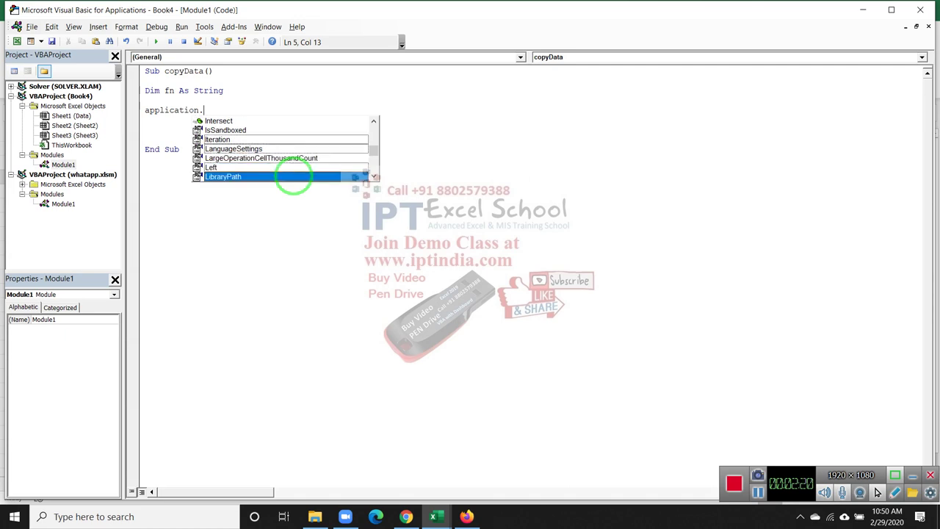
{"action": "key", "text": "Down"}
{"action": "key", "text": "Down"}
{"action": "key", "text": "Down"}
{"action": "key", "text": "Down"}
{"action": "key", "text": "Down"}
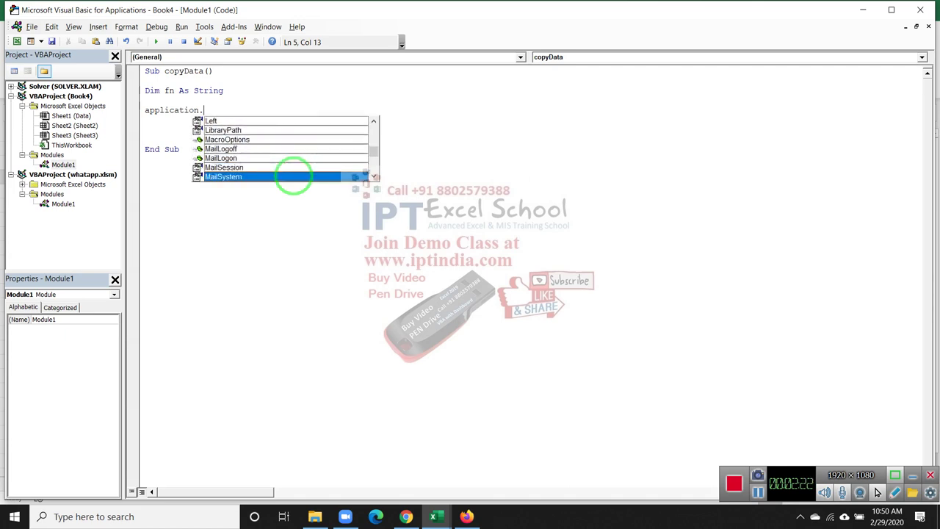
{"action": "key", "text": "Down"}
{"action": "key", "text": "Down"}
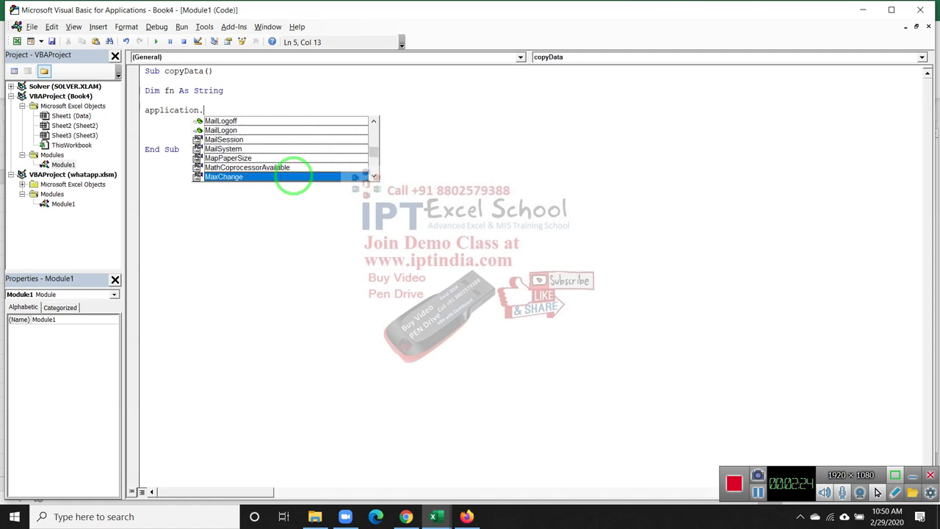
{"action": "key", "text": "Down"}
{"action": "key", "text": "Down"}
{"action": "key", "text": "Down"}
{"action": "key", "text": "Down"}
{"action": "key", "text": "Down"}
{"action": "key", "text": "Down"}
{"action": "key", "text": "Down"}
{"action": "key", "text": "Down"}
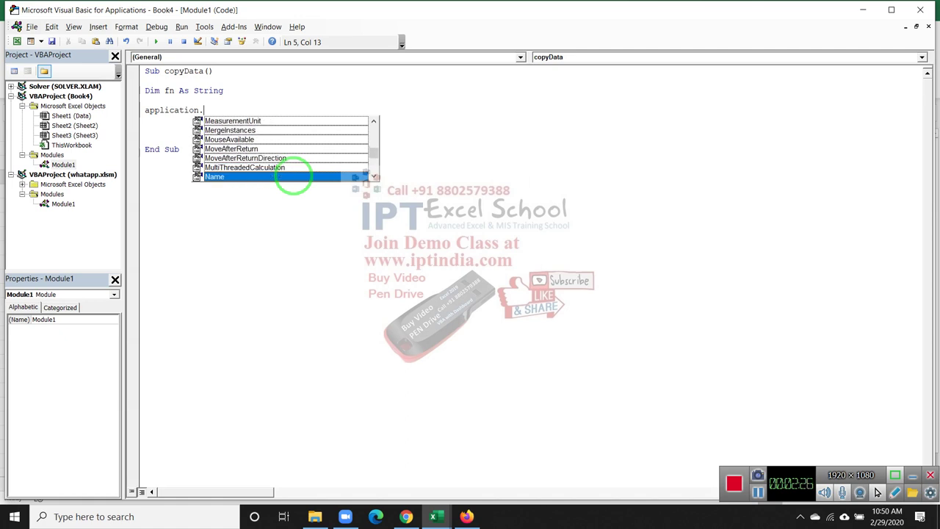
{"action": "key", "text": "Down"}
{"action": "key", "text": "Down"}
{"action": "key", "text": "Down"}
{"action": "key", "text": "Down"}
{"action": "key", "text": "Down"}
{"action": "key", "text": "Down"}
{"action": "key", "text": "Down"}
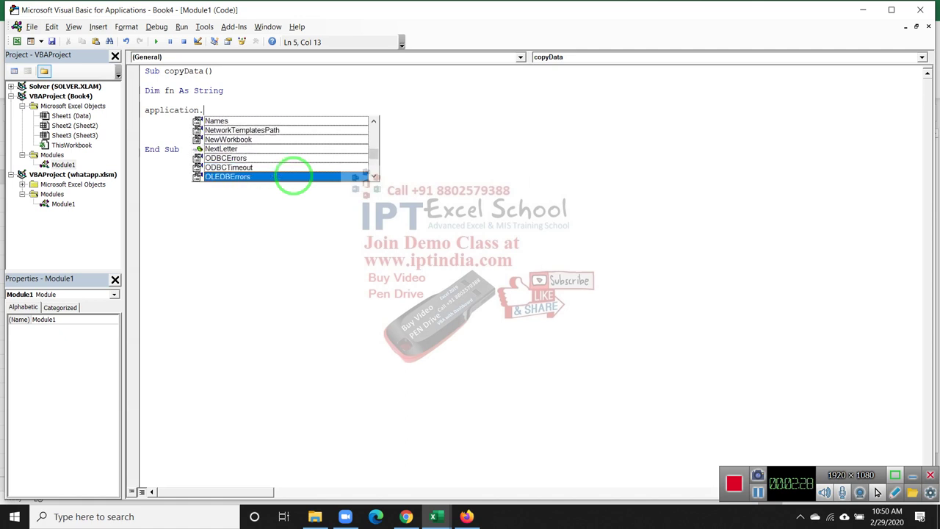
{"action": "key", "text": "Down"}
{"action": "key", "text": "Down"}
{"action": "key", "text": "Down"}
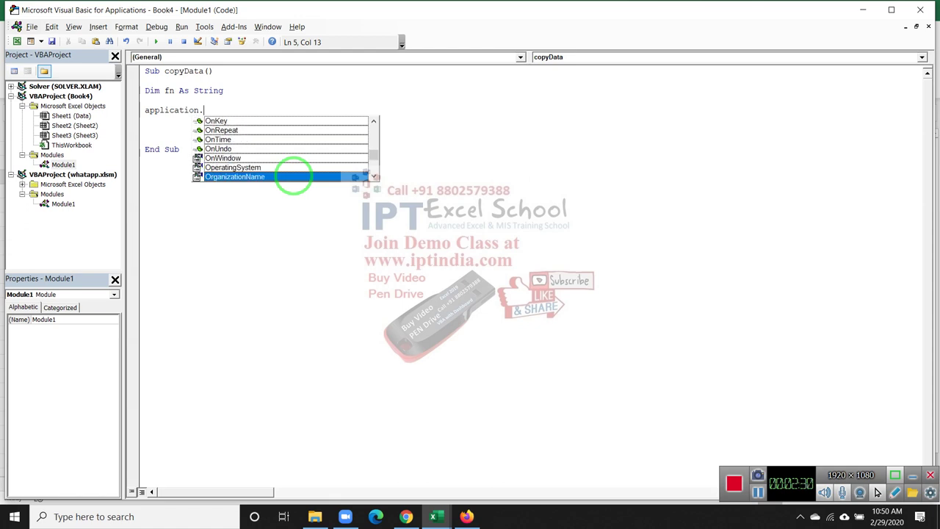
{"action": "key", "text": "Down"}
{"action": "key", "text": "Down"}
{"action": "key", "text": "Down"}
{"action": "key", "text": "Down"}
{"action": "key", "text": "Down"}
{"action": "key", "text": "Down"}
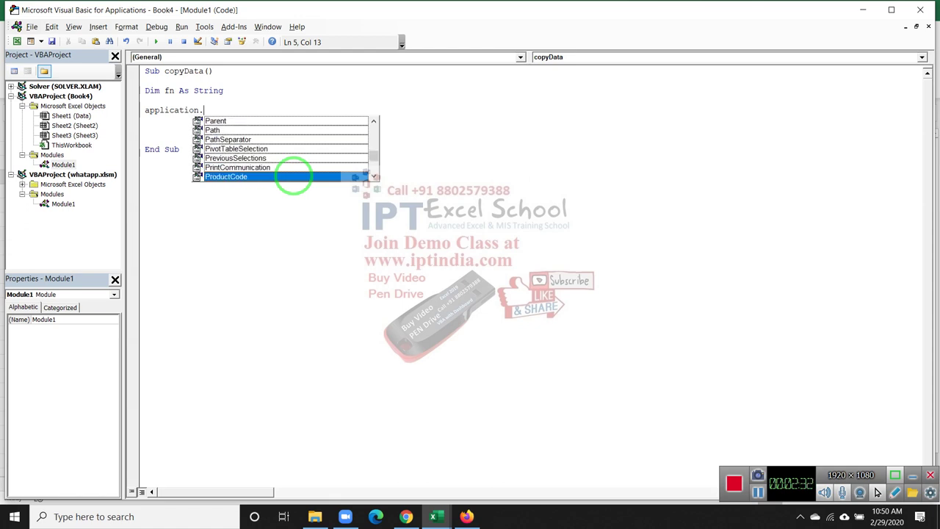
{"action": "key", "text": "Down"}
{"action": "key", "text": "Down"}
{"action": "key", "text": "Down"}
{"action": "key", "text": "Down"}
{"action": "key", "text": "Down"}
{"action": "key", "text": "Down"}
{"action": "key", "text": "Down"}
{"action": "key", "text": "Down"}
{"action": "key", "text": "Down"}
{"action": "key", "text": "Down"}
{"action": "key", "text": "Down"}
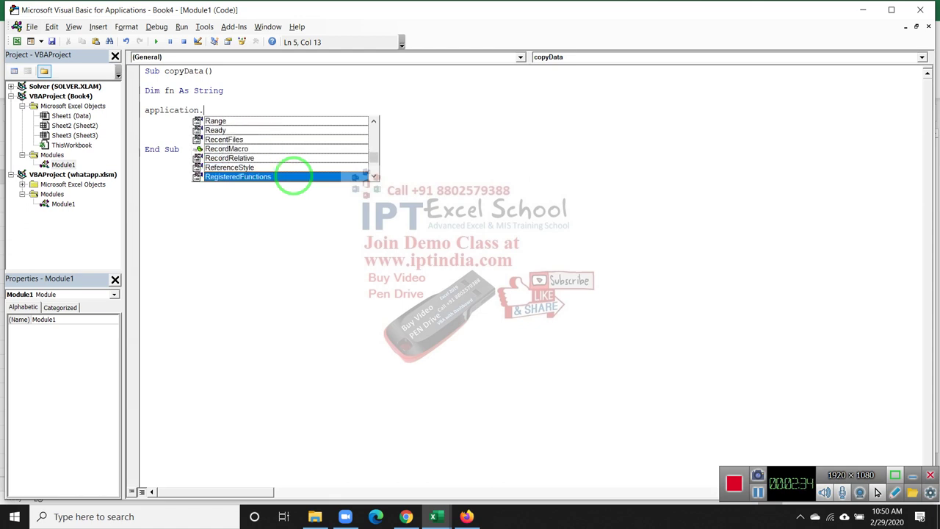
{"action": "key", "text": "Down"}
{"action": "key", "text": "Down"}
{"action": "key", "text": "Down"}
{"action": "key", "text": "Down"}
{"action": "key", "text": "Down"}
{"action": "key", "text": "Down"}
{"action": "key", "text": "Down"}
{"action": "key", "text": "Down"}
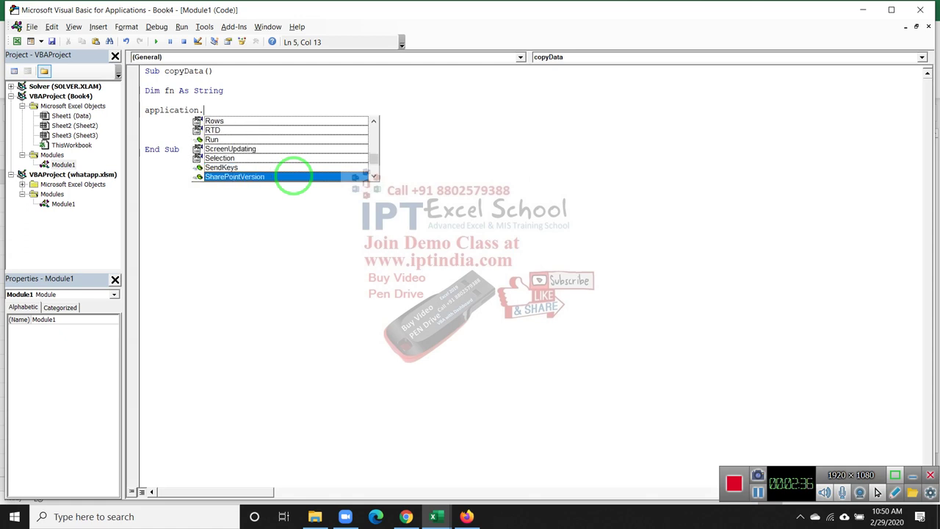
{"action": "key", "text": "Down"}
{"action": "key", "text": "Down"}
{"action": "key", "text": "Down"}
{"action": "key", "text": "Down"}
{"action": "key", "text": "Down"}
{"action": "key", "text": "Down"}
{"action": "key", "text": "Down"}
{"action": "key", "text": "Down"}
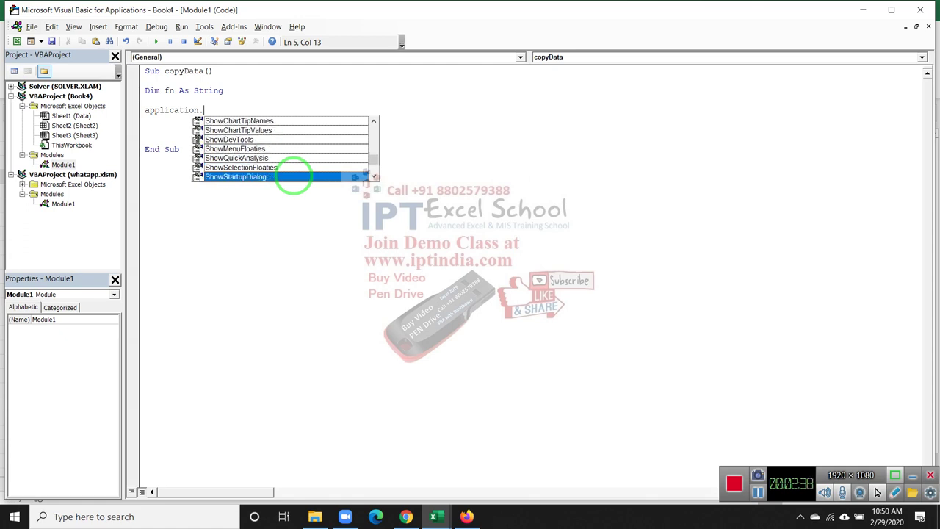
{"action": "key", "text": "Down"}
{"action": "key", "text": "Down"}
{"action": "key", "text": "Down"}
{"action": "key", "text": "Down"}
{"action": "key", "text": "Down"}
{"action": "key", "text": "Down"}
{"action": "key", "text": "Down"}
{"action": "key", "text": "Down"}
{"action": "key", "text": "Down"}
{"action": "key", "text": "Down"}
{"action": "key", "text": "Down"}
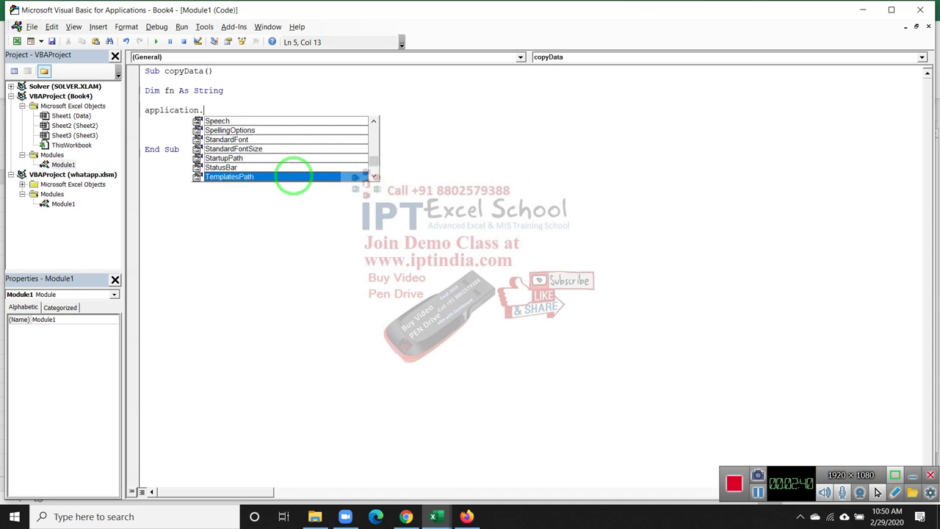
{"action": "key", "text": "Down"}
{"action": "key", "text": "Down"}
{"action": "key", "text": "Down"}
{"action": "key", "text": "Down"}
{"action": "key", "text": "Down"}
{"action": "key", "text": "Down"}
{"action": "key", "text": "Down"}
{"action": "key", "text": "Down"}
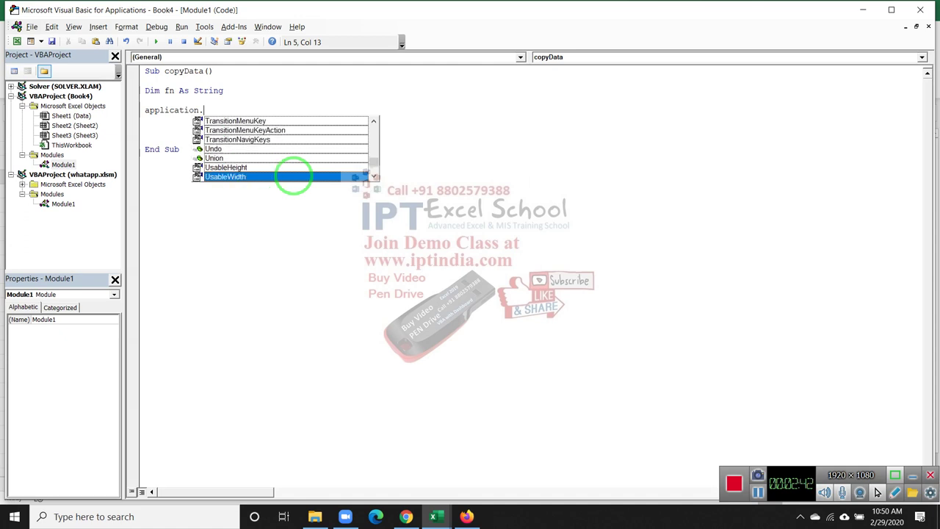
{"action": "key", "text": "Down"}
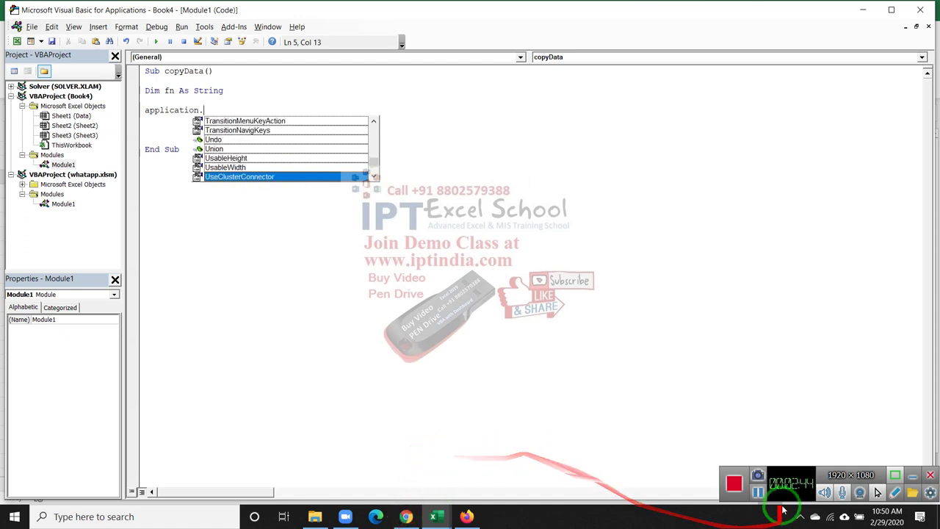
Write Application.GetOpenFilename("Excel File (*.xls*),*.xls*",1,"Select Data File") on that line
{"action": "left_click", "coordinate": [759, 492]}
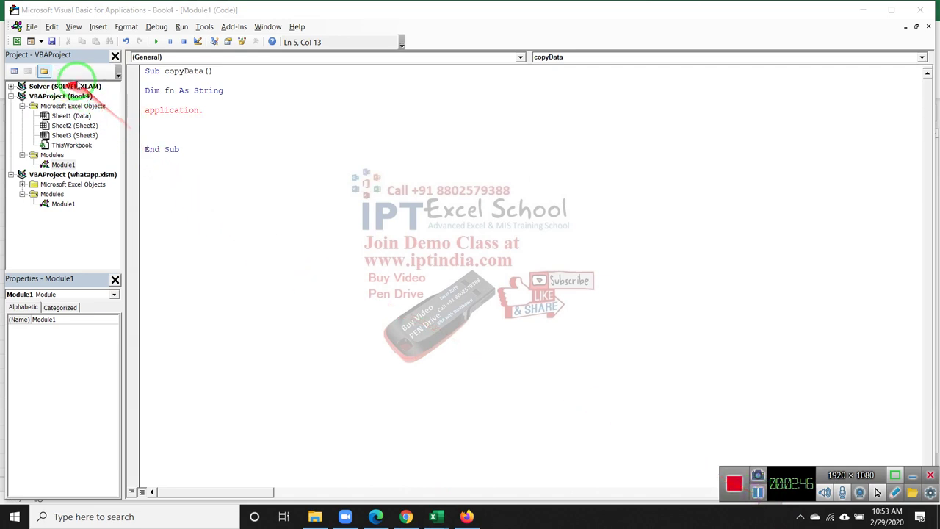
{"action": "left_click", "coordinate": [221, 116]}
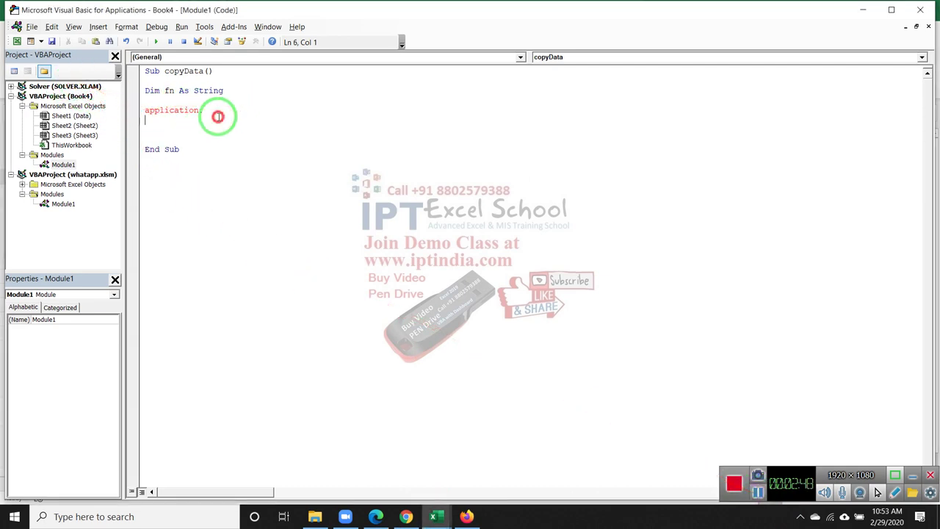
{"action": "key", "text": "BackSpace"}
{"action": "key", "text": "BackSpace"}
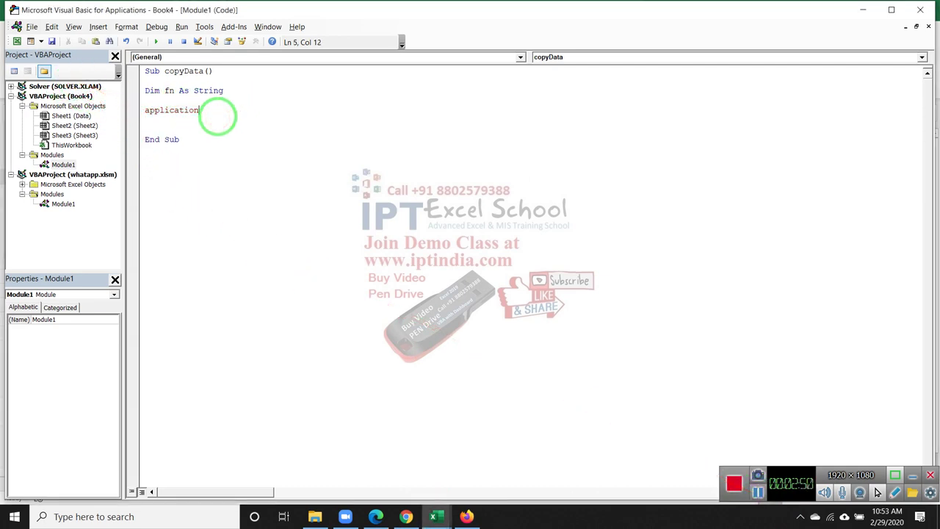
{"action": "type", "text": "."}
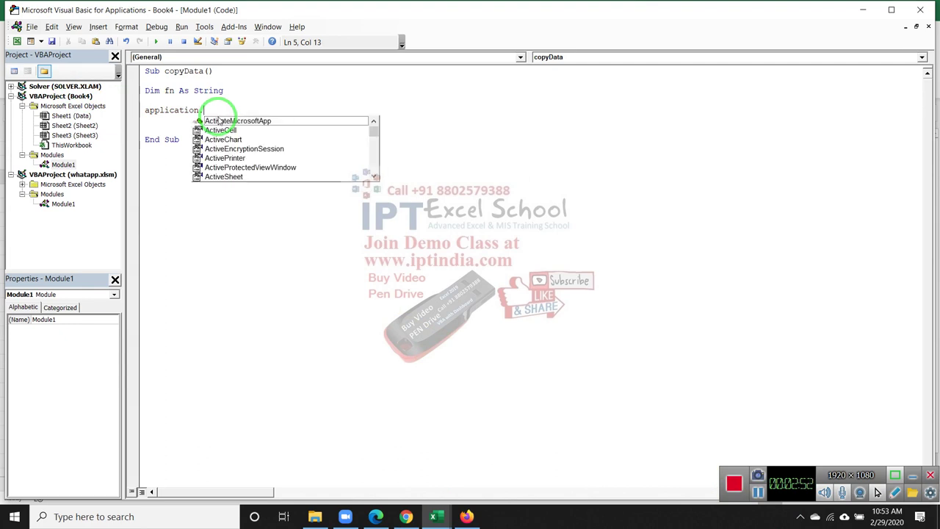
{"action": "type", "text": "get"}
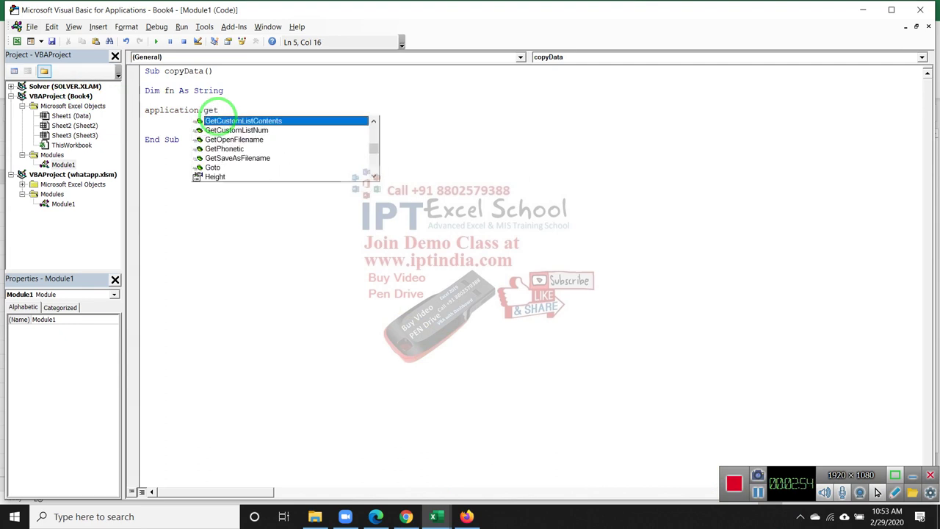
{"action": "type", "text": "o"}
{"action": "key", "text": "Tab"}
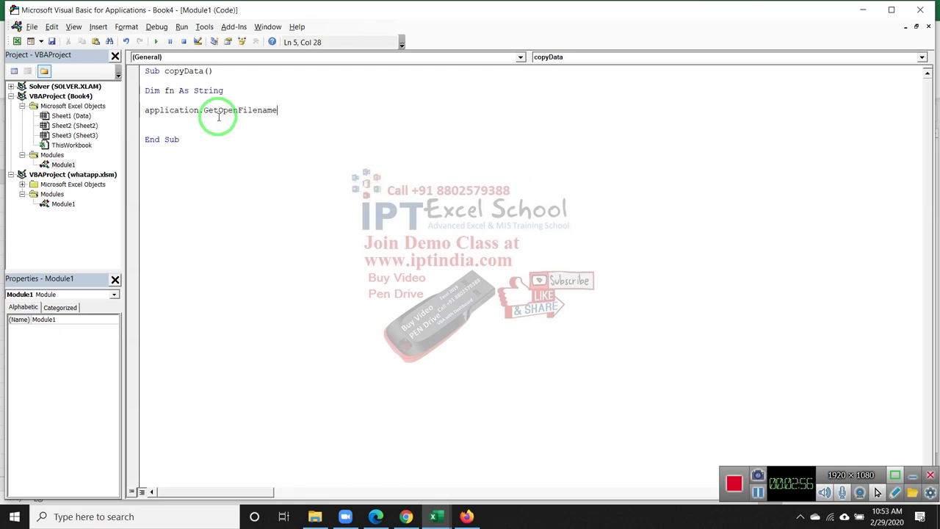
{"action": "key", "text": "BackSpace"}
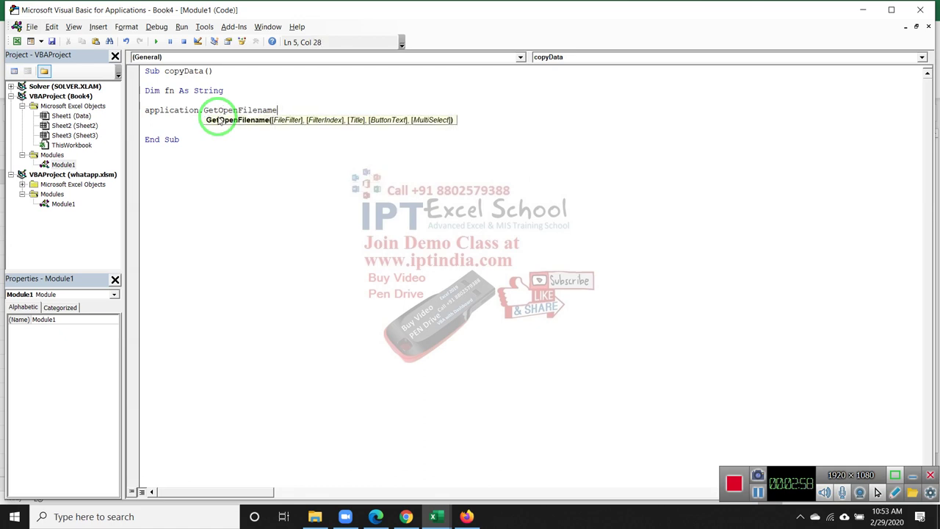
{"action": "type", "text": "(\""}
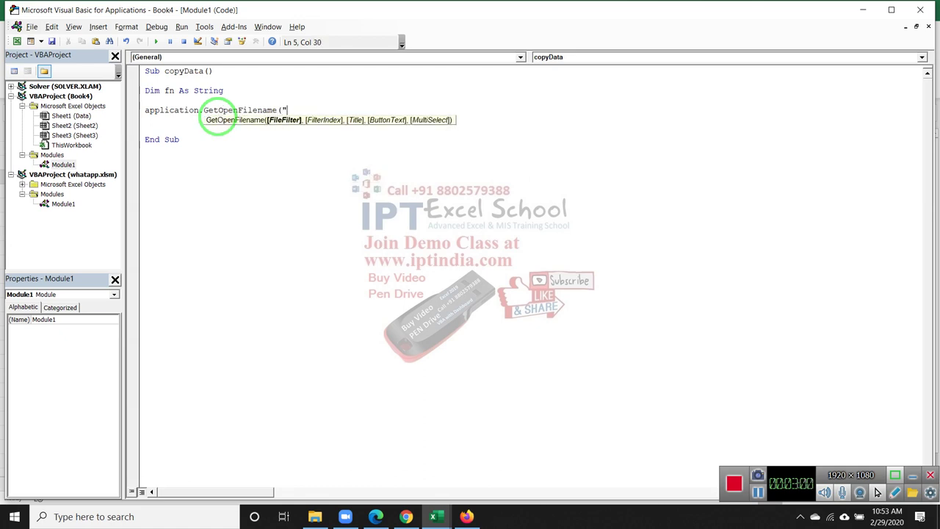
{"action": "type", "text": "Excel F"}
{"action": "type", "text": "il"}
{"action": "type", "text": "e (*.xl"}
{"action": "type", "text": "s"}
{"action": "type", "text": ",.*"}
{"action": "type", "text": "xl"}
{"action": "type", "text": "s"}
{"action": "type", "text": "*"}
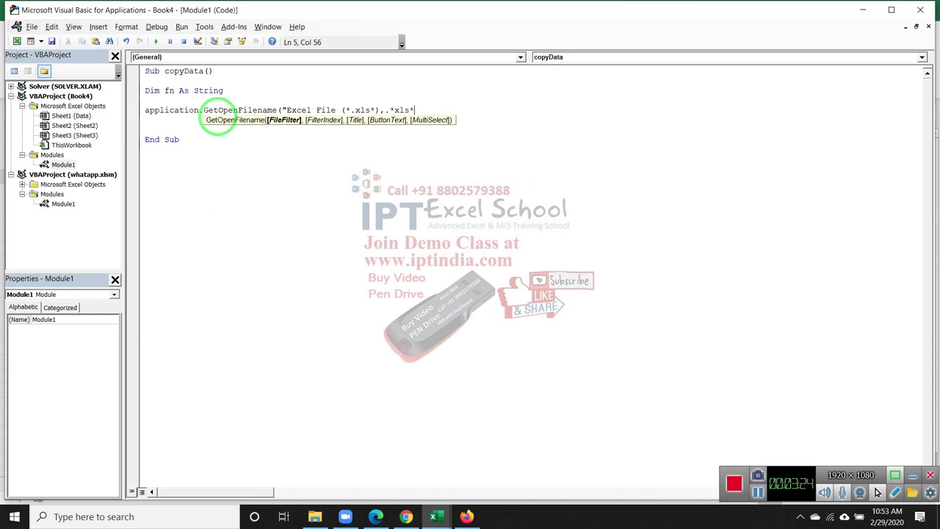
{"action": "type", "text": "\","}
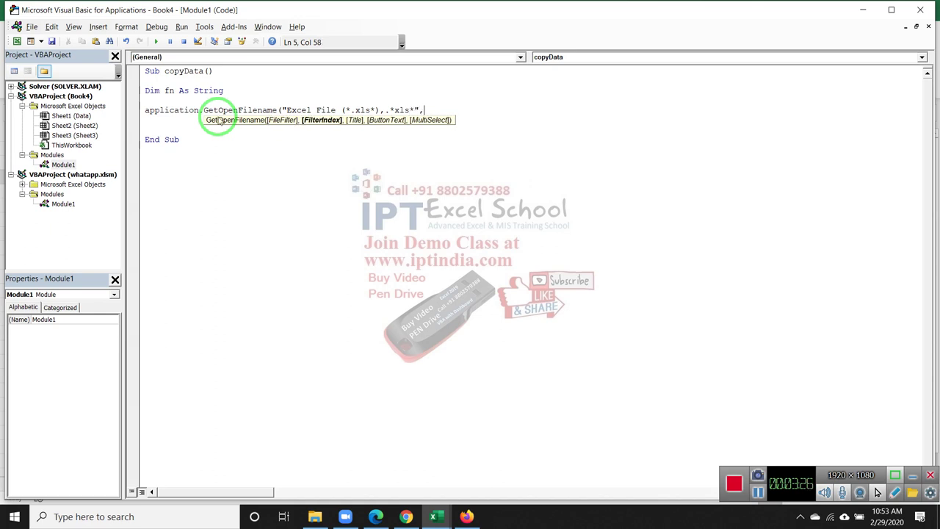
{"action": "type", "text": "1"}
{"action": "type", "text": ",\"Sele"}
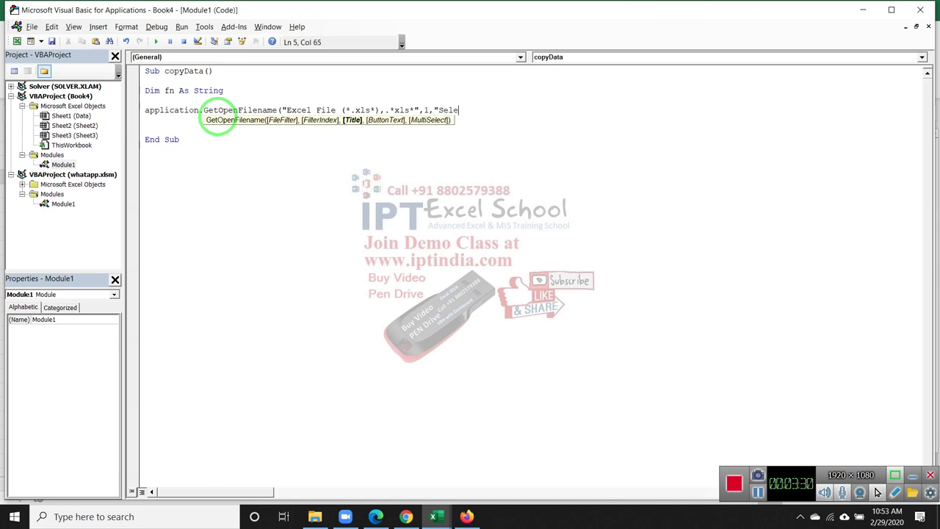
{"action": "type", "text": "ct Data "}
{"action": "type", "text": "File\""}
{"action": "type", "text": ","}
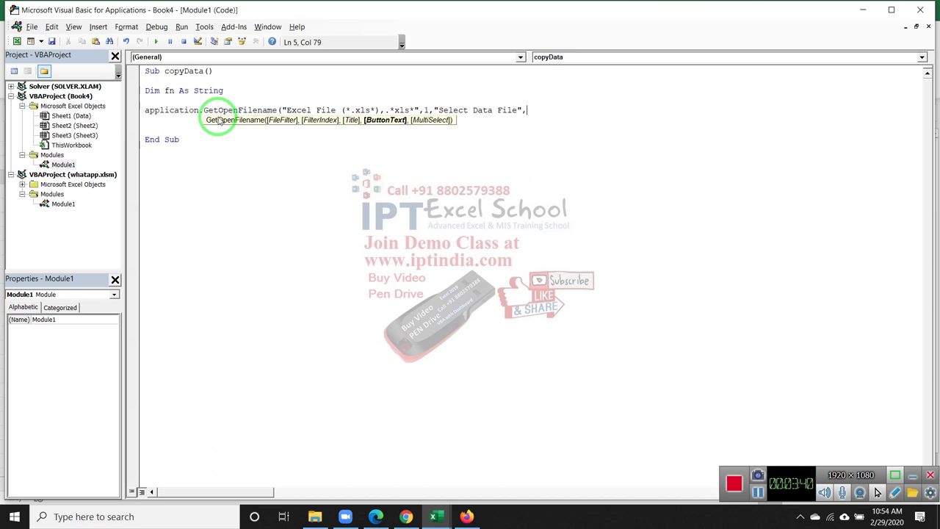
{"action": "key", "text": "BackSpace"}
Close the GetOpenFilename call and assign its result to fn, dismissing the compile error
{"action": "type", "text": ")"}
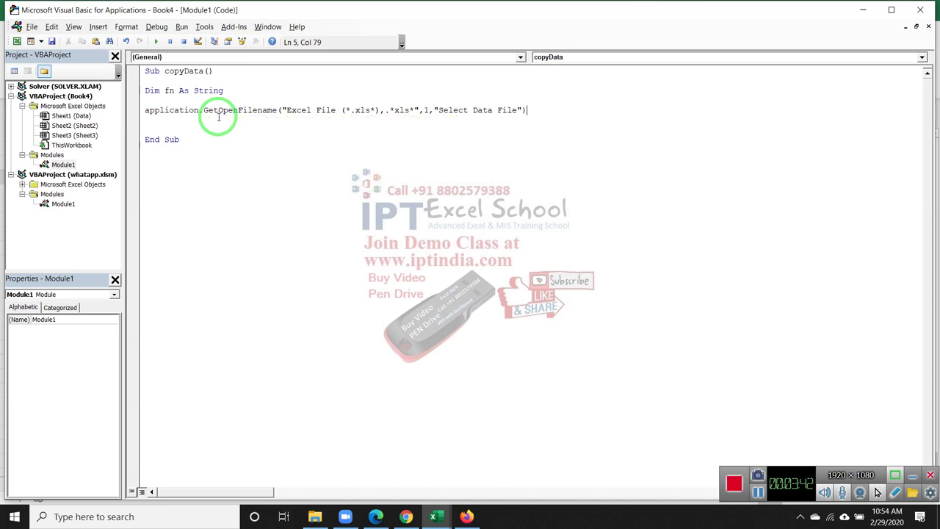
{"action": "left_click", "coordinate": [218, 117]}
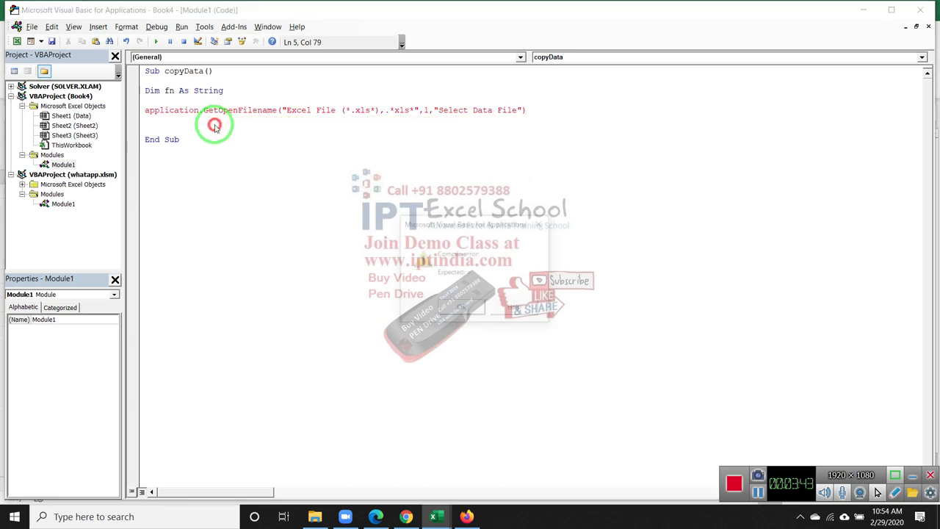
{"action": "left_click", "coordinate": [446, 306]}
{"action": "left_click", "coordinate": [145, 112]}
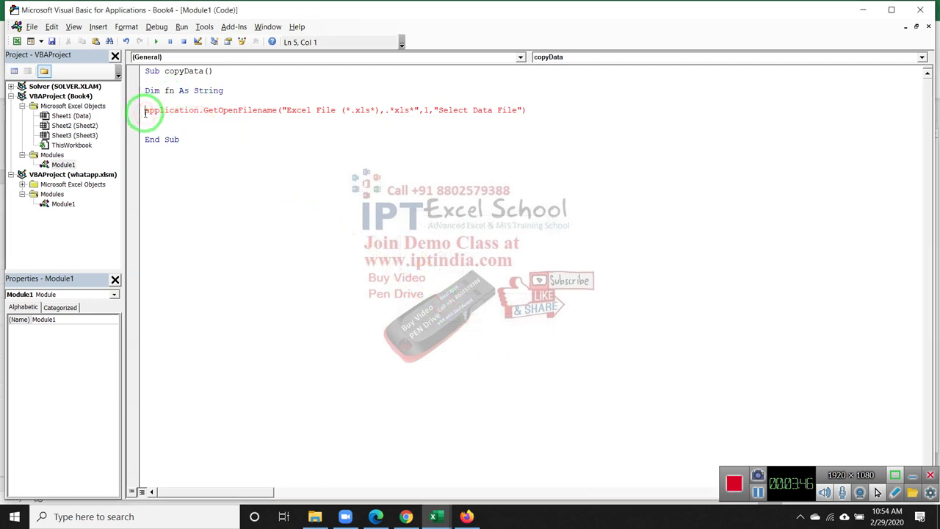
{"action": "type", "text": "fn ="}
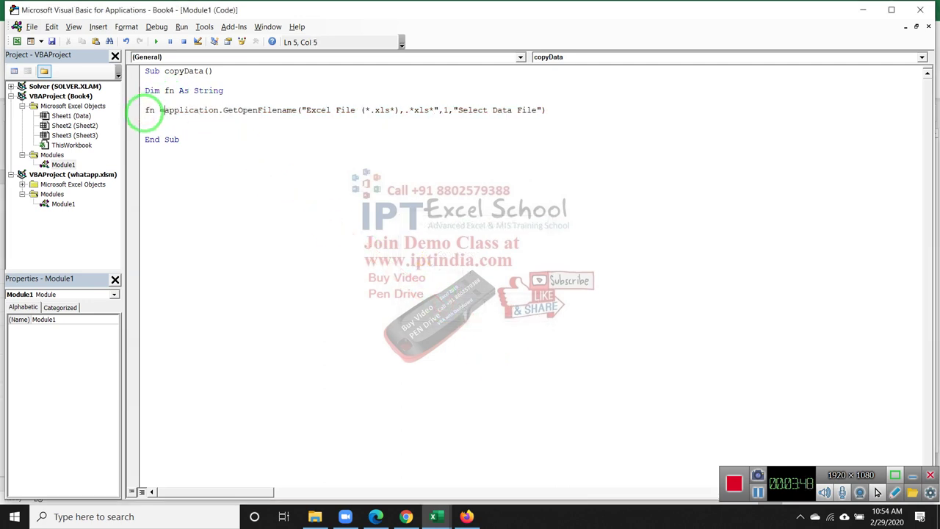
{"action": "key", "text": "Down"}
Add a MsgBox fn line before End Sub
{"action": "key", "text": "Return"}
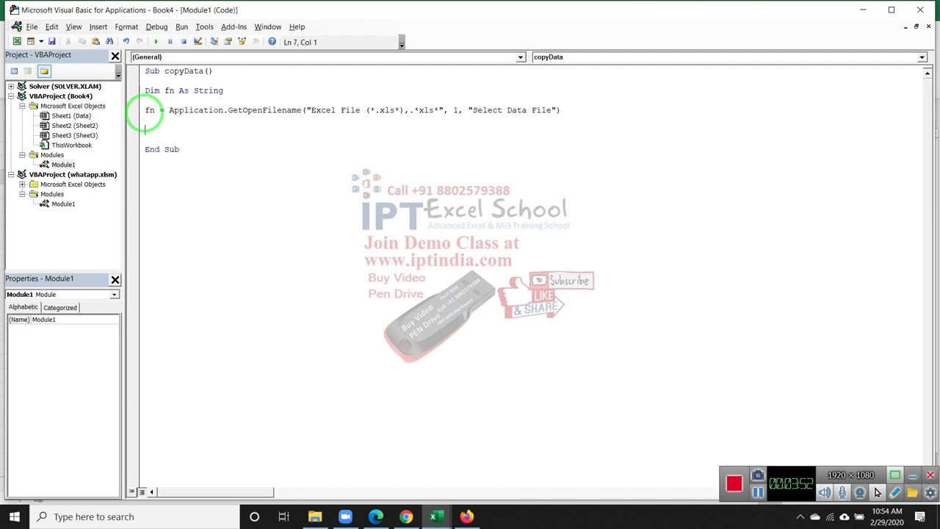
{"action": "type", "text": "msg"}
{"action": "type", "text": "box f"}
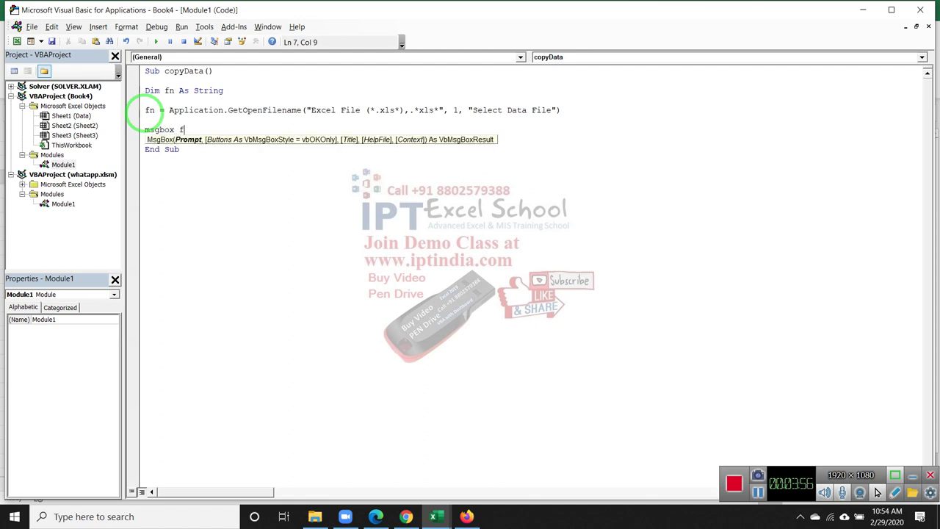
{"action": "type", "text": "n"}
{"action": "key", "text": "Return"}
{"action": "mouse_move", "coordinate": [132, 100]}
{"action": "left_mouse_down"}
{"action": "mouse_move", "coordinate": [199, 91]}
{"action": "mouse_move", "coordinate": [149, 46]}
{"action": "left_mouse_up"}
{"action": "left_click", "coordinate": [156, 42]}
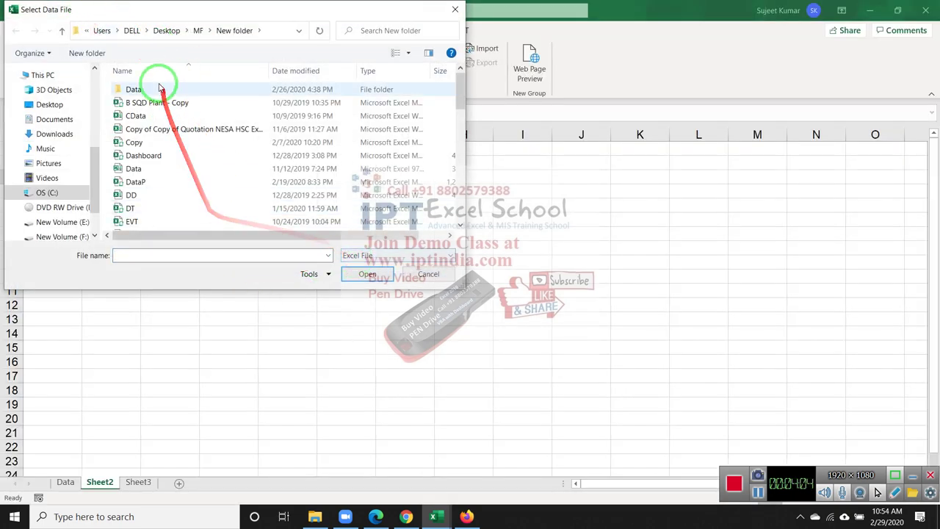
{"action": "scroll", "coordinate": [149, 145], "scroll_direction": "down", "scroll_amount": 1}
{"action": "scroll", "coordinate": [152, 155], "scroll_direction": "up", "scroll_amount": 1}
{"action": "left_click", "coordinate": [152, 155]}
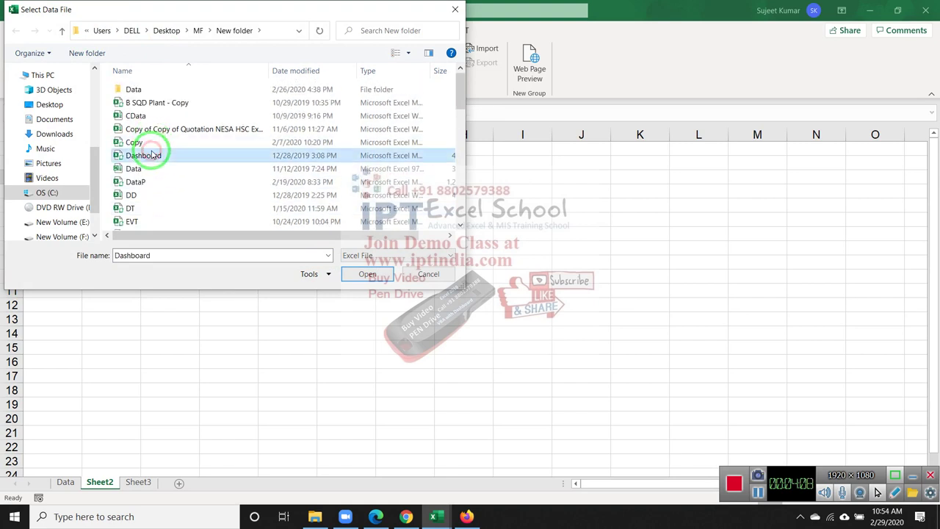
{"action": "key", "text": "m"}
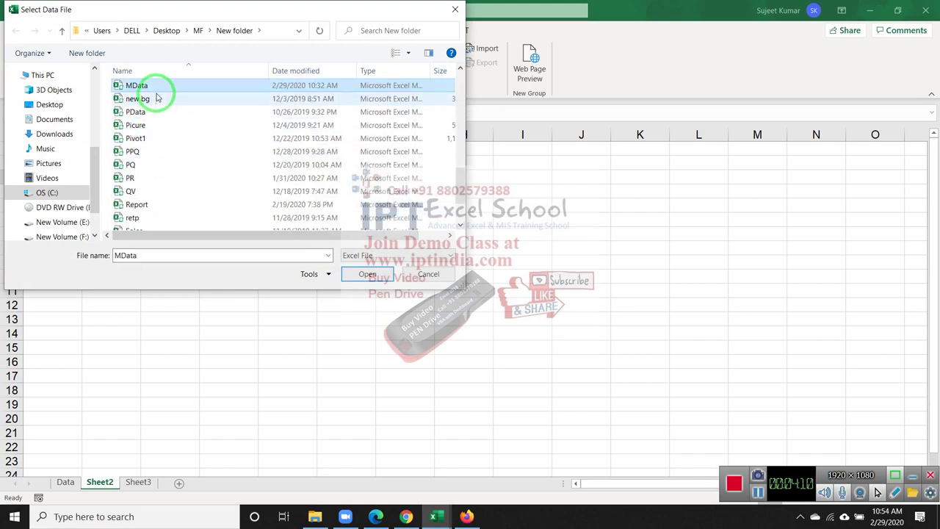
{"action": "left_click", "coordinate": [368, 273]}
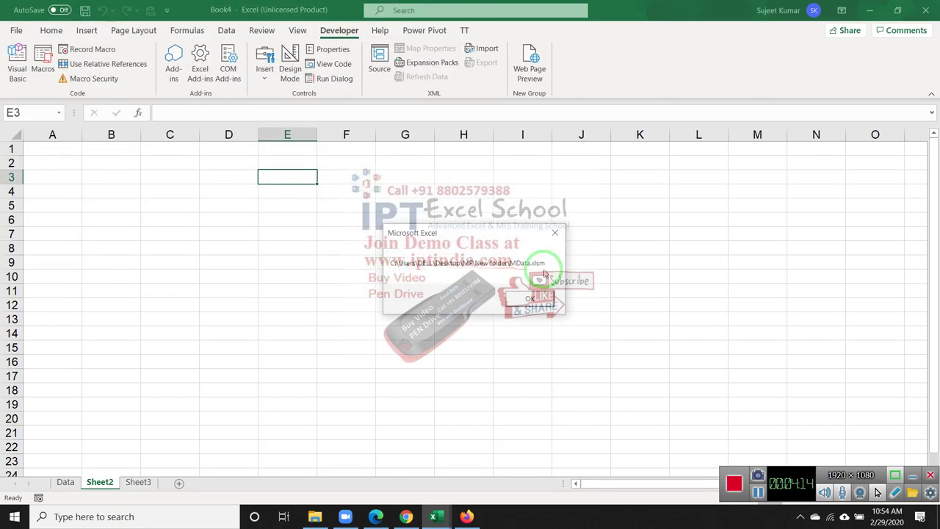
{"action": "left_click_drag", "start_coordinate": [476, 269], "coordinate": [535, 293]}
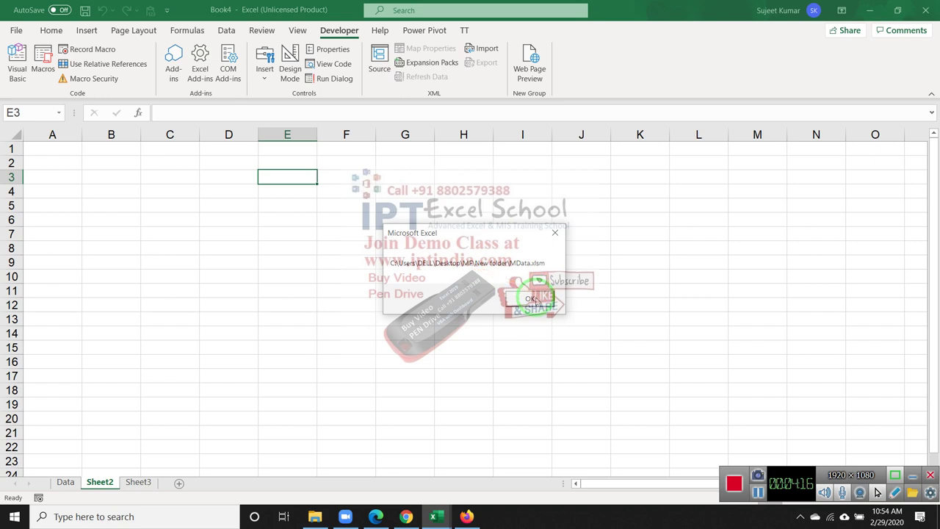
{"action": "left_click", "coordinate": [534, 297]}
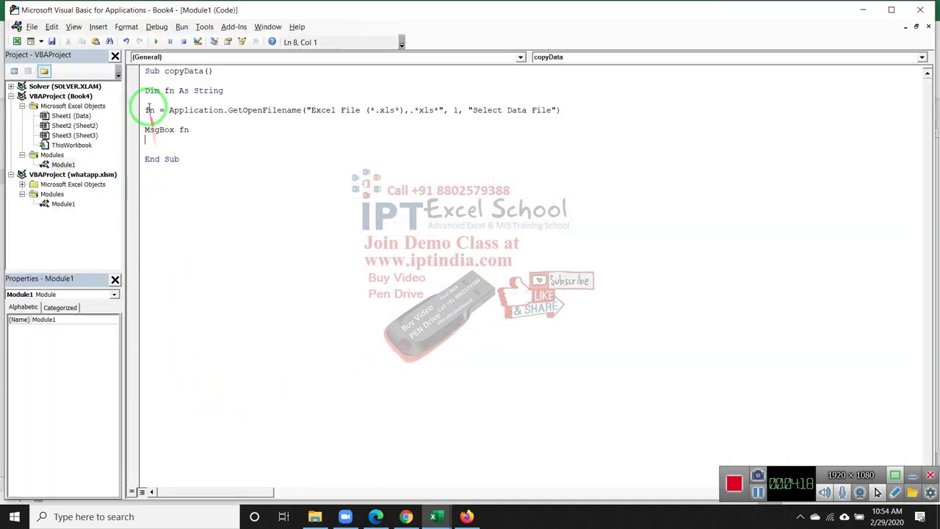
Declare Dim w As String below the fn declaration
{"action": "left_click", "coordinate": [147, 100]}
{"action": "key", "text": "Return"}
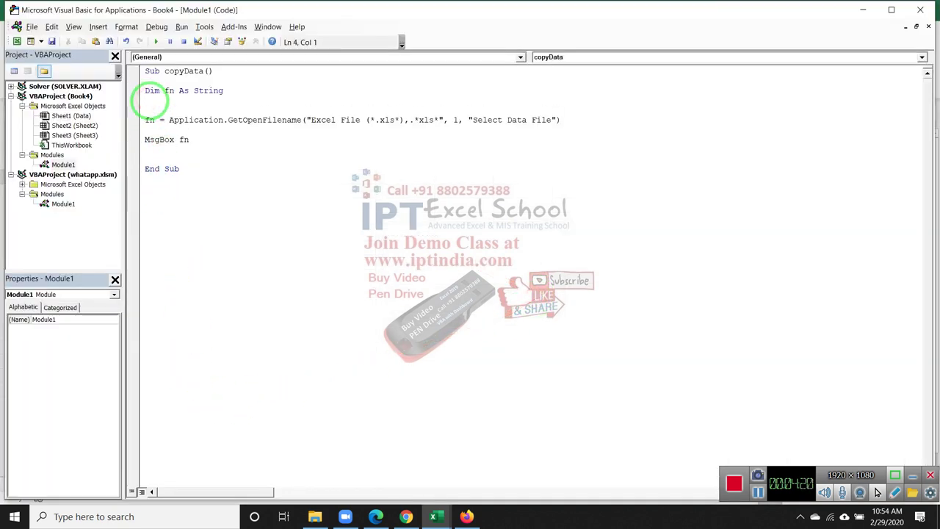
{"action": "type", "text": "dim "}
{"action": "type", "text": "w as "}
{"action": "type", "text": "Shee"}
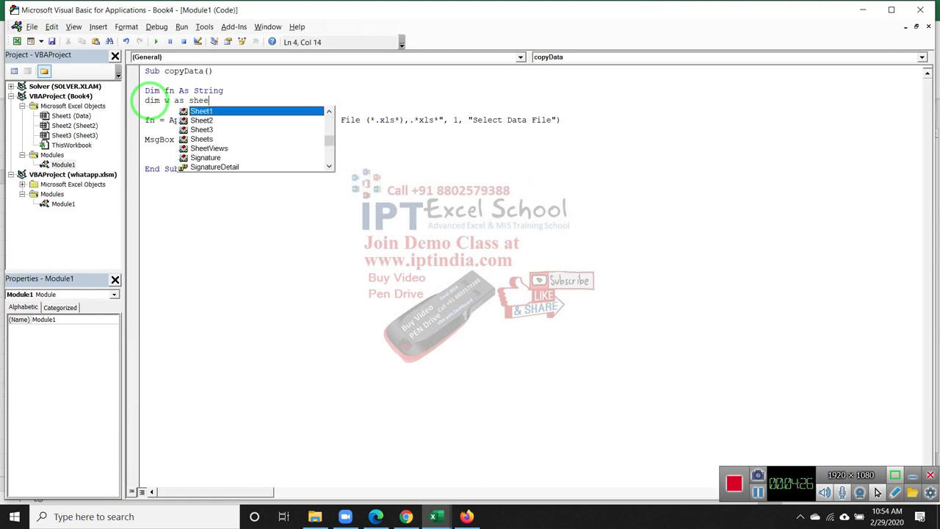
{"action": "type", "text": "t"}
{"action": "key", "text": "Tab"}
{"action": "key", "text": "BackSpace"}
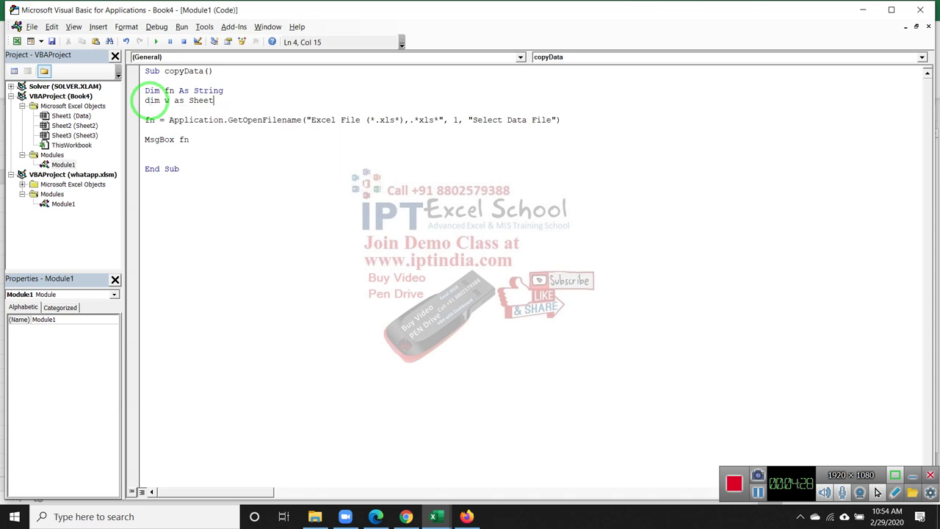
{"action": "key", "text": "BackSpace"}
{"action": "key", "text": "BackSpace"}
{"action": "key", "text": "BackSpace"}
{"action": "key", "text": "BackSpace"}
{"action": "type", "text": "S"}
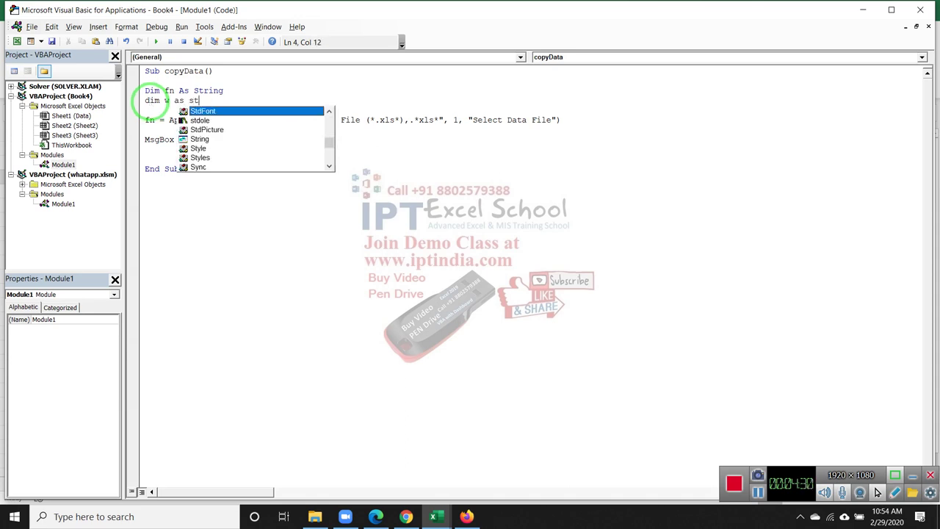
{"action": "type", "text": "tr"}
{"action": "key", "text": "Tab"}
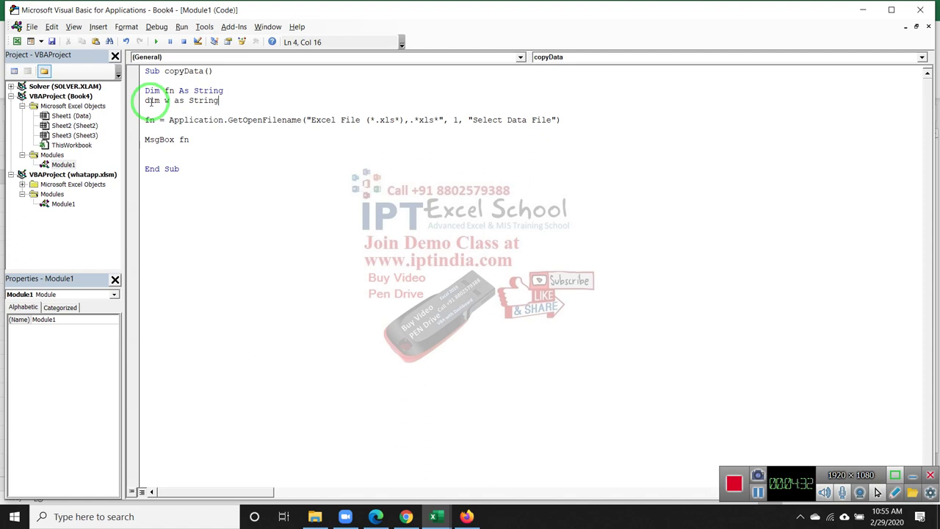
{"action": "key", "text": "Down"}
Add w = ActiveWorkbook.Name and extend the declaration to Dim w, dw As String
{"action": "key", "text": "Return"}
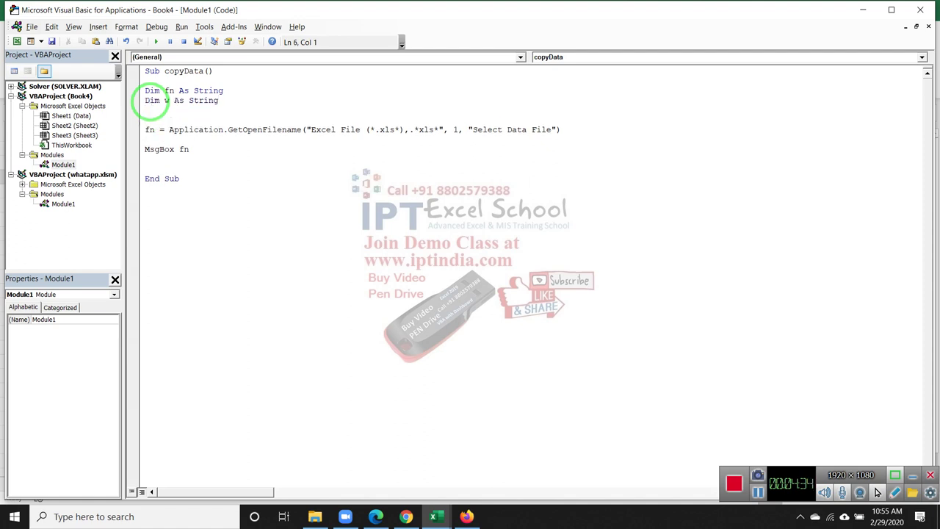
{"action": "type", "text": "w="}
{"action": "type", "text": "activew"}
{"action": "type", "text": "orkb"}
{"action": "type", "text": "ook."}
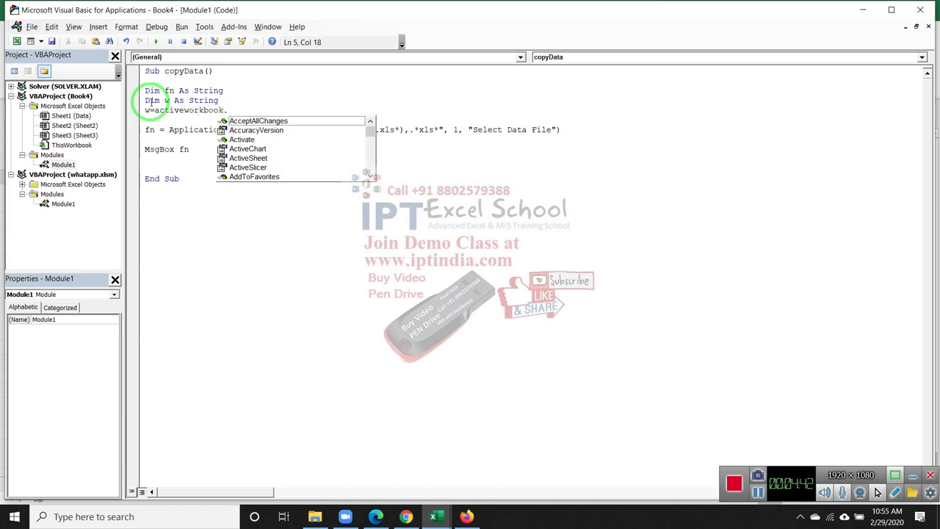
{"action": "type", "text": "name"}
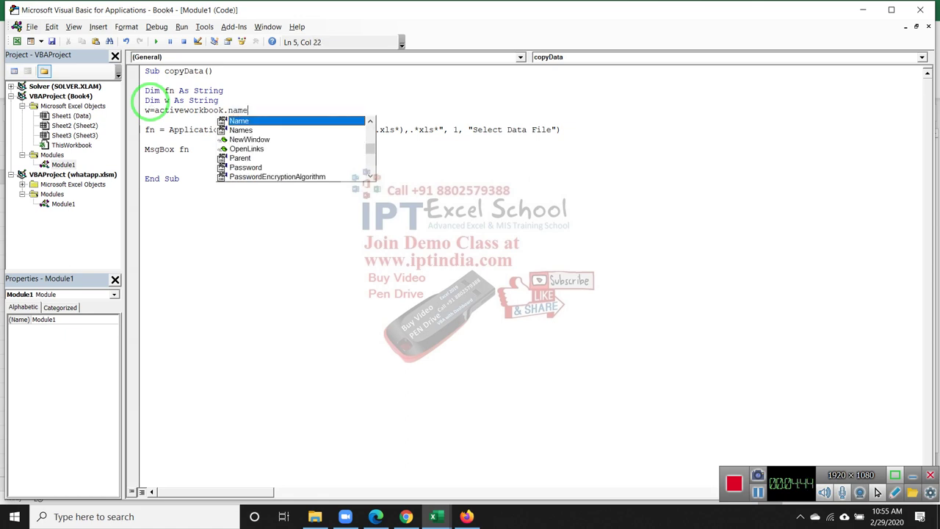
{"action": "key", "text": "Tab"}
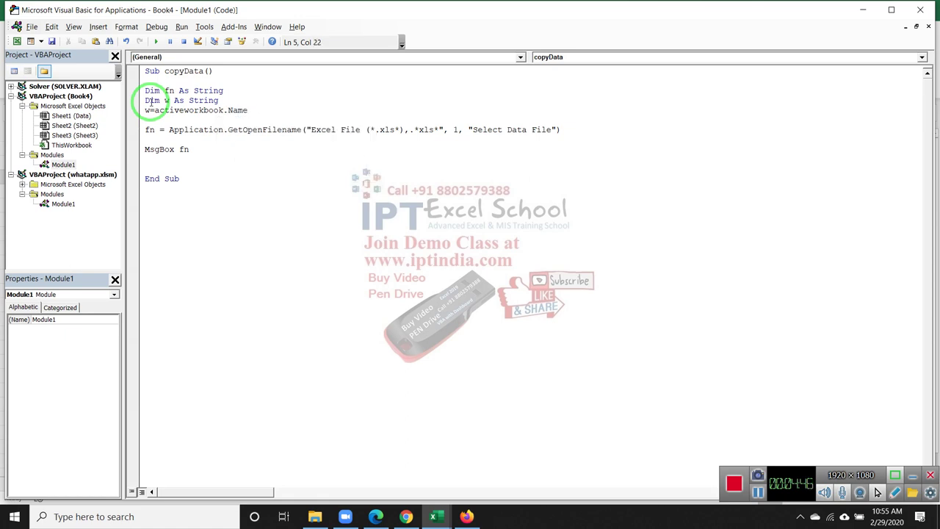
{"action": "key", "text": "Down"}
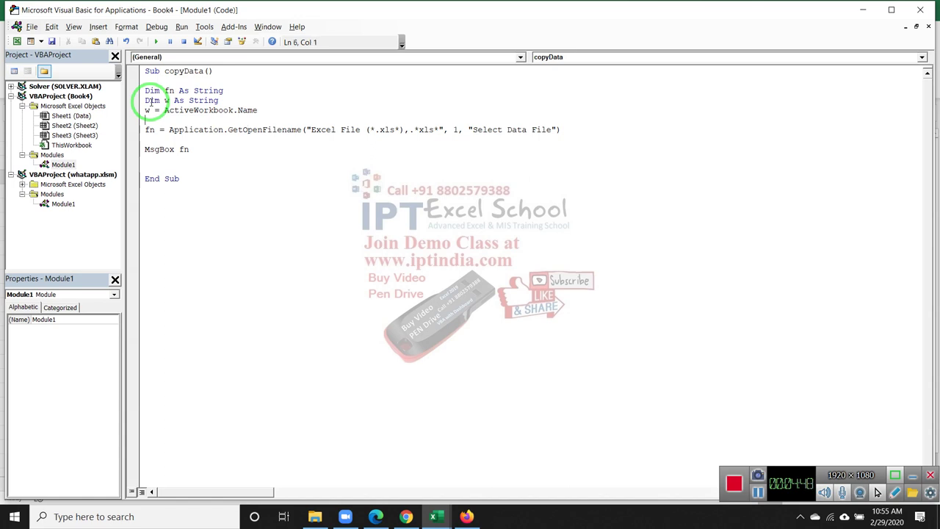
{"action": "key", "text": "Up"}
{"action": "key", "text": "Down"}
{"action": "key", "text": "Down"}
{"action": "key", "text": "Up"}
{"action": "key", "text": "Left"}
{"action": "key", "text": "Left"}
{"action": "key", "text": "Left"}
{"action": "key", "text": "Left"}
{"action": "type", "text": ",dw"}
{"action": "key", "text": "Down"}
{"action": "key", "text": "Down"}
{"action": "key", "text": "Down"}
Replace the MsgBox fn line with Workbooks.Open fn
{"action": "key", "text": "Home"}
{"action": "key", "text": "shift+End"}
{"action": "key", "text": "Delete"}
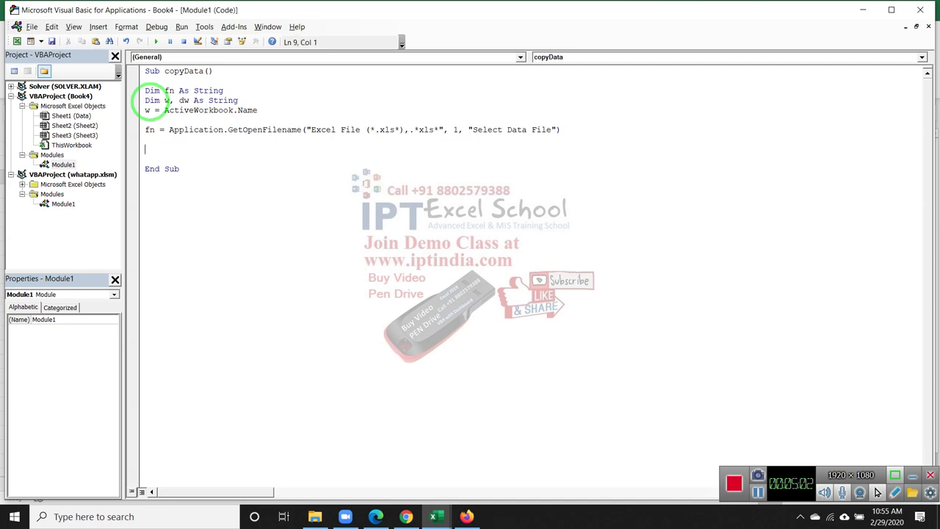
{"action": "key", "text": "BackSpace"}
{"action": "key", "text": "Down"}
{"action": "type", "text": "work"}
{"action": "type", "text": "books."}
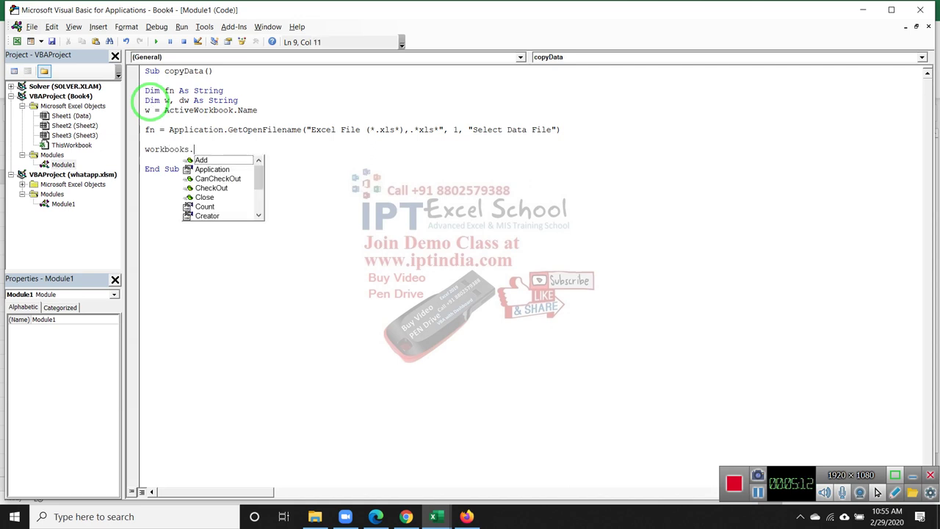
{"action": "type", "text": "Open fn"}
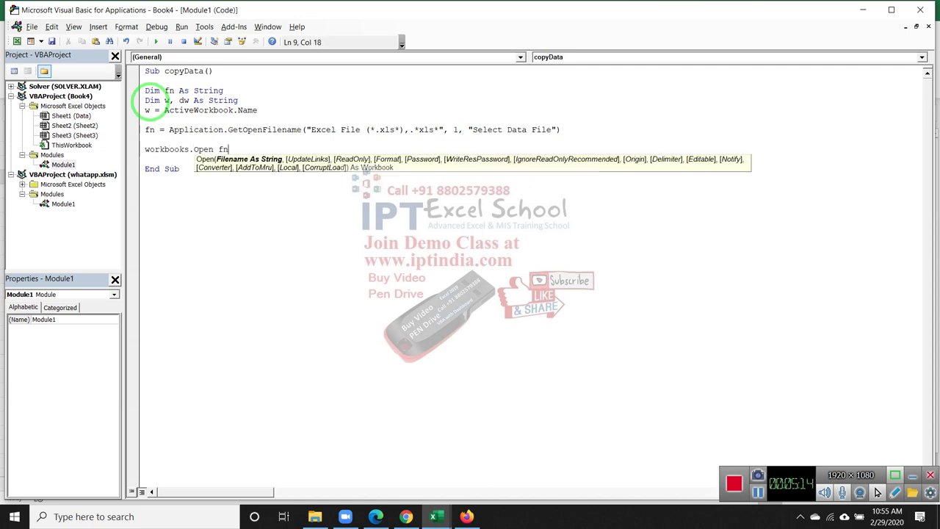
Add a Sheets("Data").Select line after Workbooks.Open fn
{"action": "key", "text": "Return"}
{"action": "key", "text": "Return"}
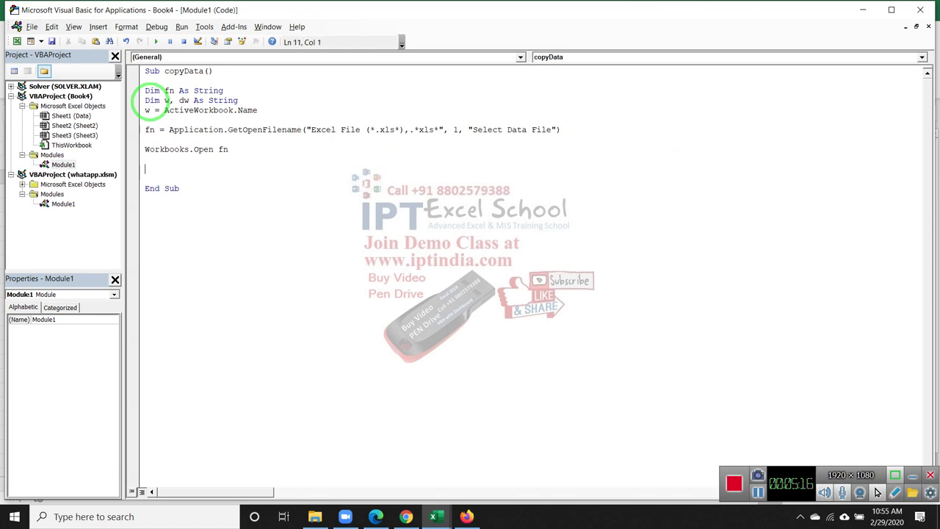
{"action": "type", "text": "sheets"}
{"action": "type", "text": "(\"Da"}
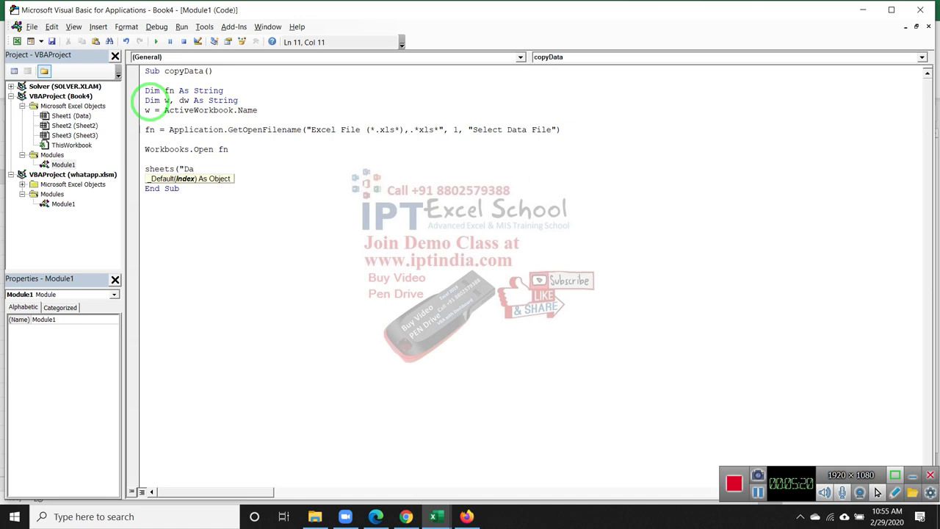
{"action": "type", "text": "ta\""}
{"action": "type", "text": ").sel"}
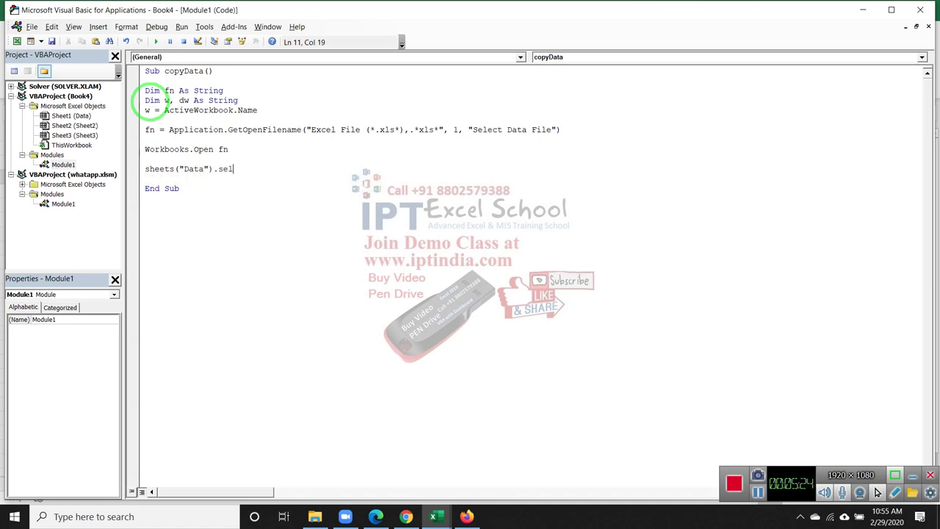
{"action": "type", "text": "ect"}
{"action": "key", "text": "Return"}
Add Range("A1").CurrentRegion.Copy to copy the whole data block
{"action": "type", "text": "ran"}
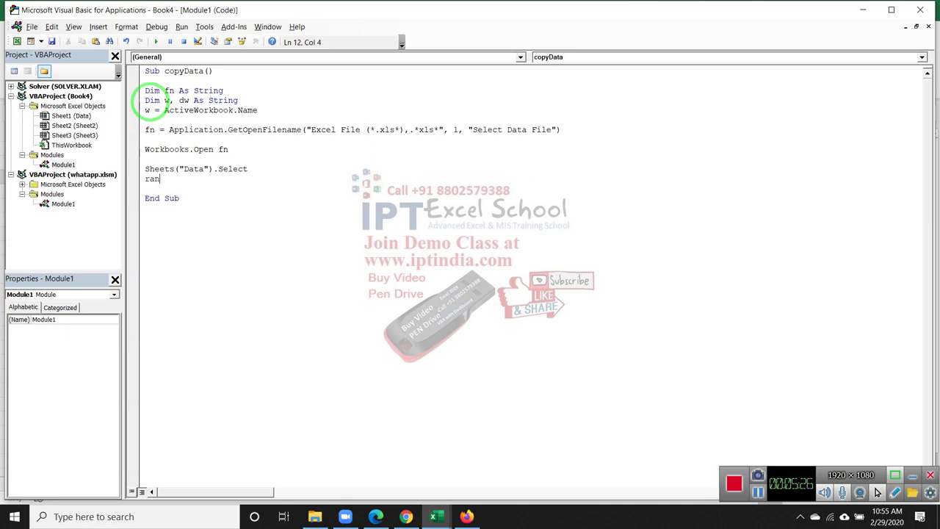
{"action": "type", "text": "ge(\"A"}
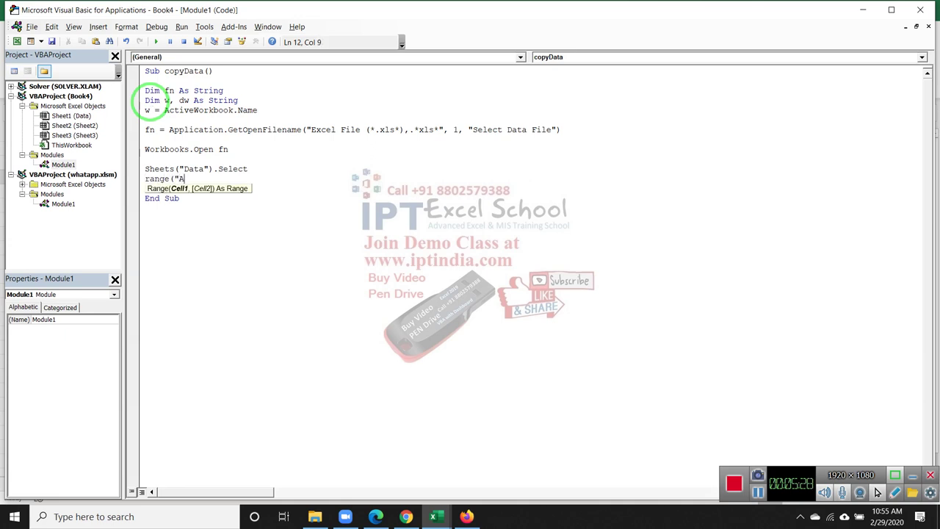
{"action": "type", "text": "1\")"}
{"action": "key", "text": "BackSpace"}
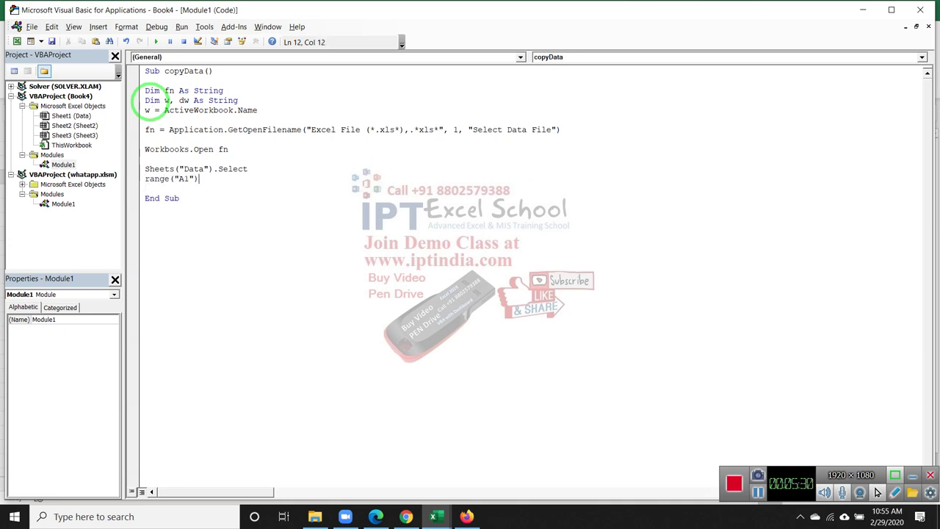
{"action": "type", "text": "."}
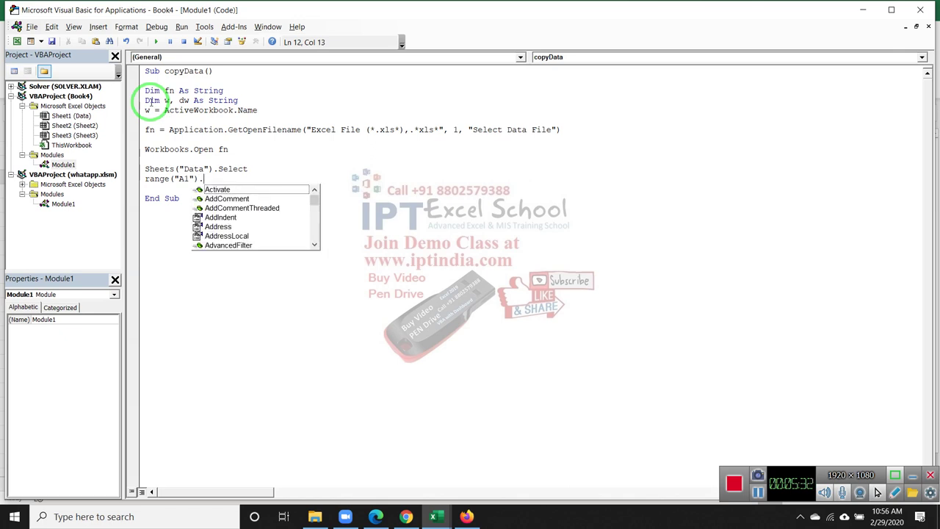
{"action": "type", "text": "cu"}
{"action": "key", "text": "Down"}
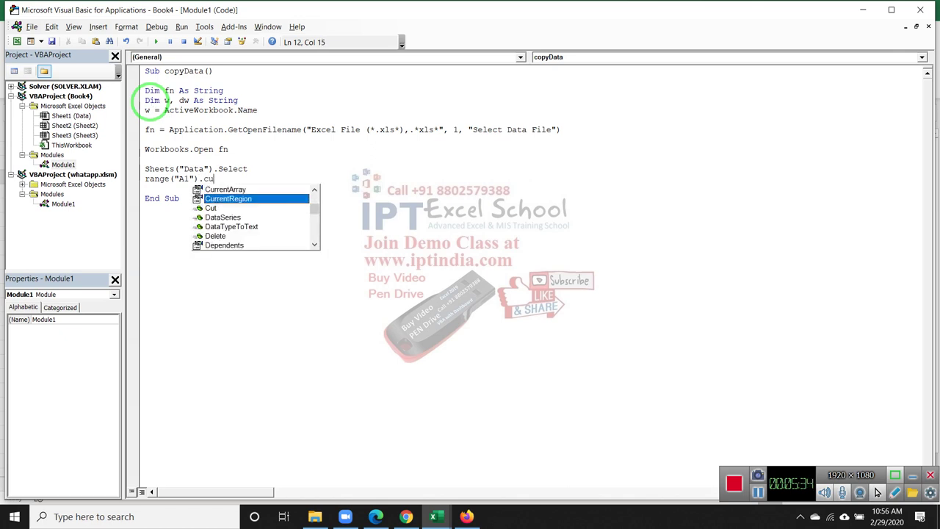
{"action": "key", "text": "Tab"}
{"action": "type", "text": ".cop"}
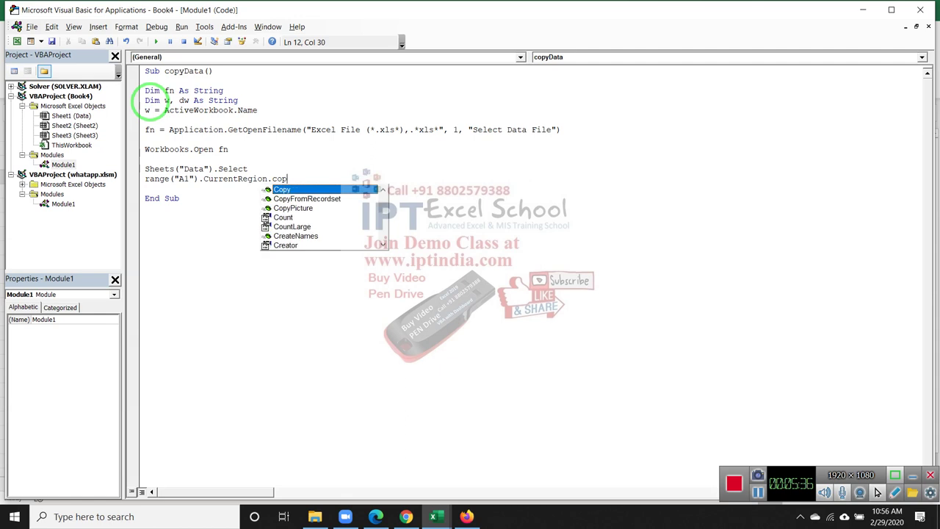
{"action": "key", "text": "Tab"}
{"action": "key", "text": "Return"}
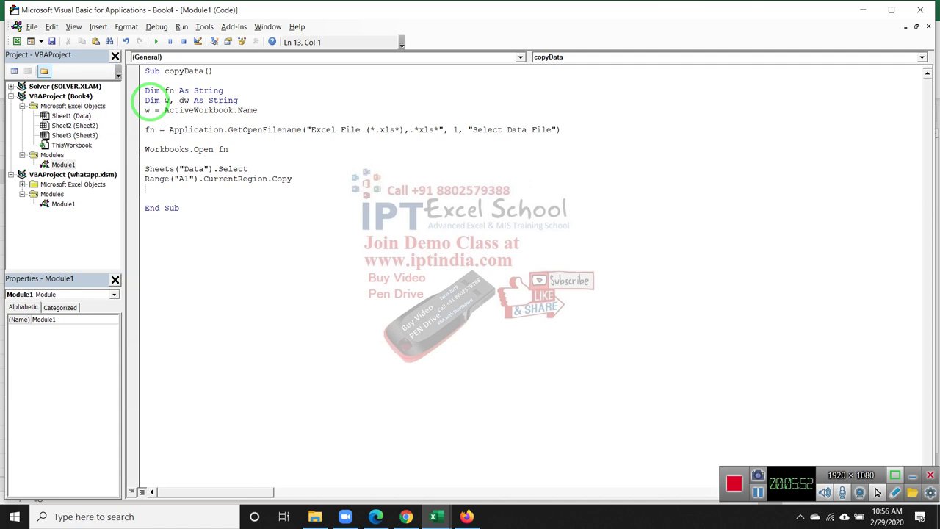
Add lines that reactivate workbook w and select its Data sheet
{"action": "type", "text": "work"}
{"action": "type", "text": "books("}
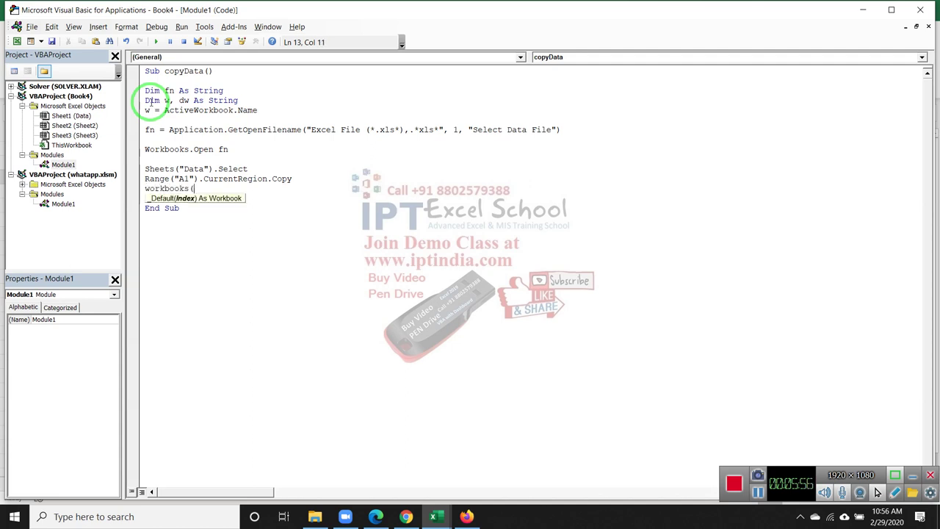
{"action": "type", "text": "\"w"}
{"action": "type", "text": "\")"}
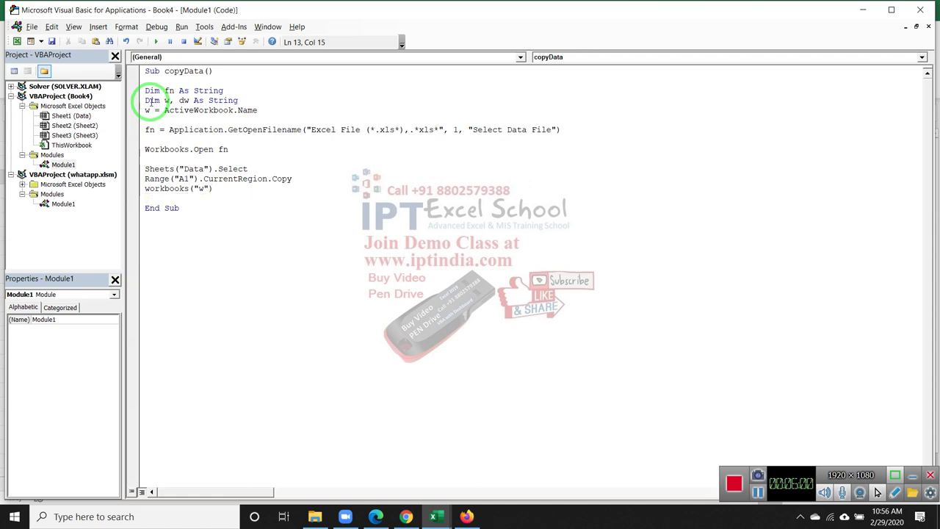
{"action": "key", "text": "BackSpace"}
{"action": "key", "text": "BackSpace"}
{"action": "key", "text": "BackSpace"}
{"action": "key", "text": "BackSpace"}
{"action": "type", "text": "e"}
{"action": "key", "text": "BackSpace"}
{"action": "type", "text": "w)"}
{"action": "type", "text": ".a"}
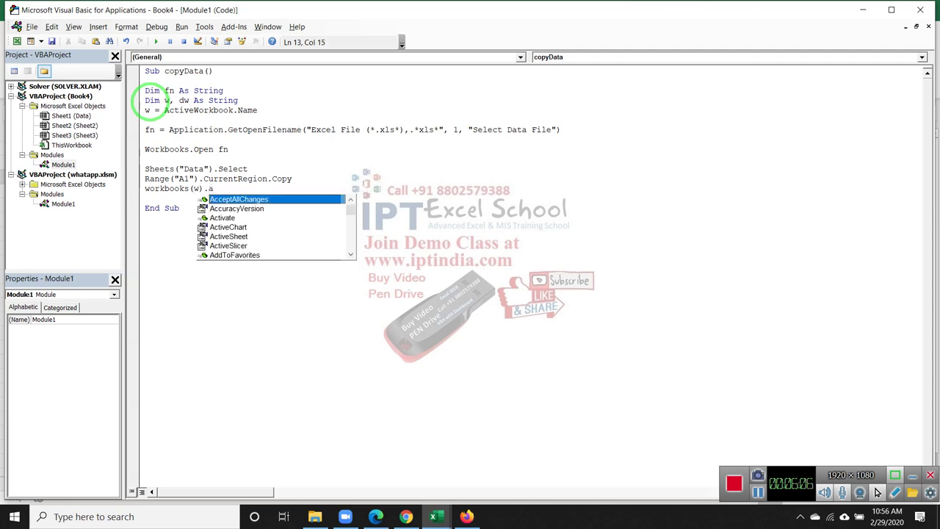
{"action": "key", "text": "Down"}
{"action": "key", "text": "Down"}
{"action": "key", "text": "Return"}
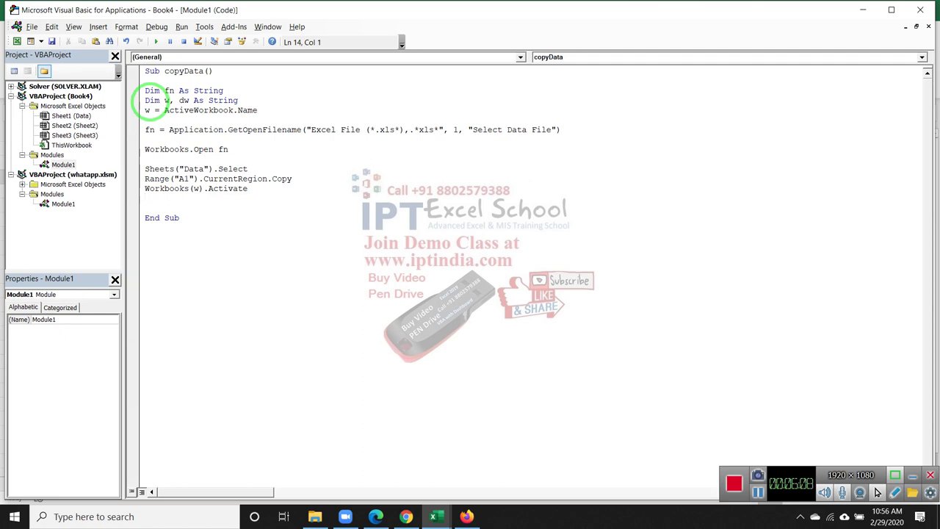
{"action": "type", "text": "sheets"}
{"action": "type", "text": "(\"Data"}
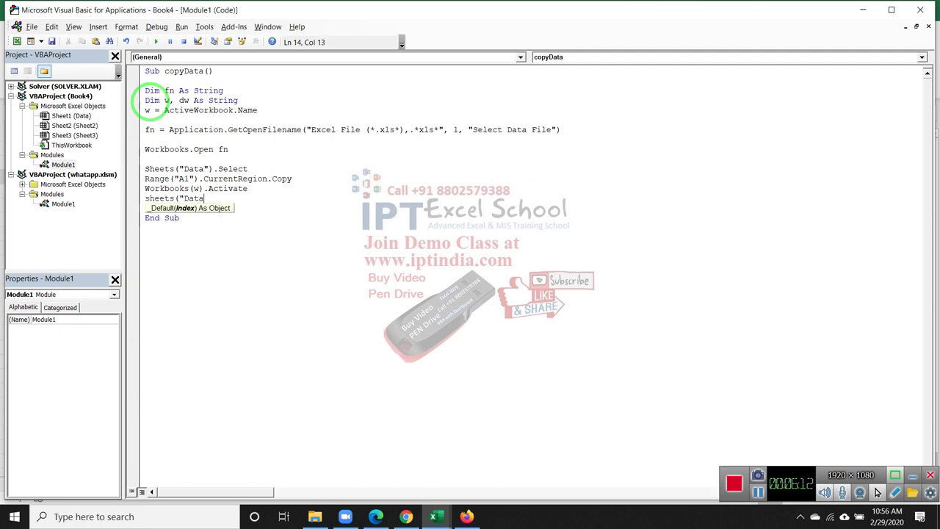
{"action": "type", "text": "\")."}
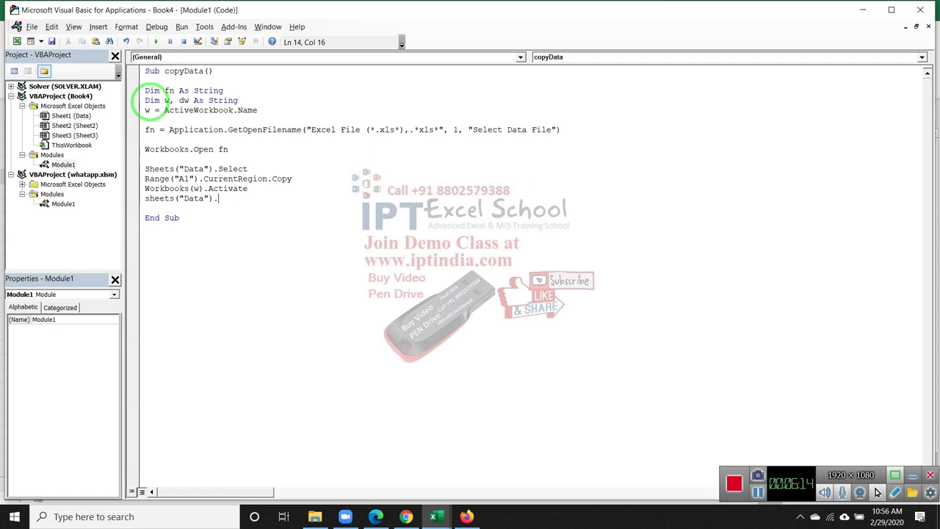
{"action": "type", "text": "s"}
{"action": "type", "text": "elect"}
{"action": "key", "text": "Return"}
Add Range("A65000").End(xlUp).Offset(1, 0).PasteSpecial xlPasteValues to paste below the last row
{"action": "type", "text": "range"}
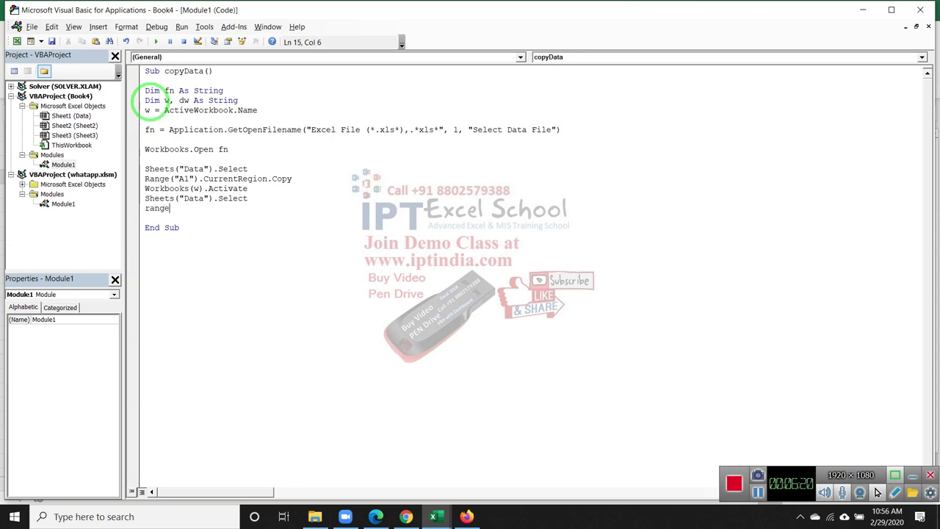
{"action": "type", "text": "(\"A1"}
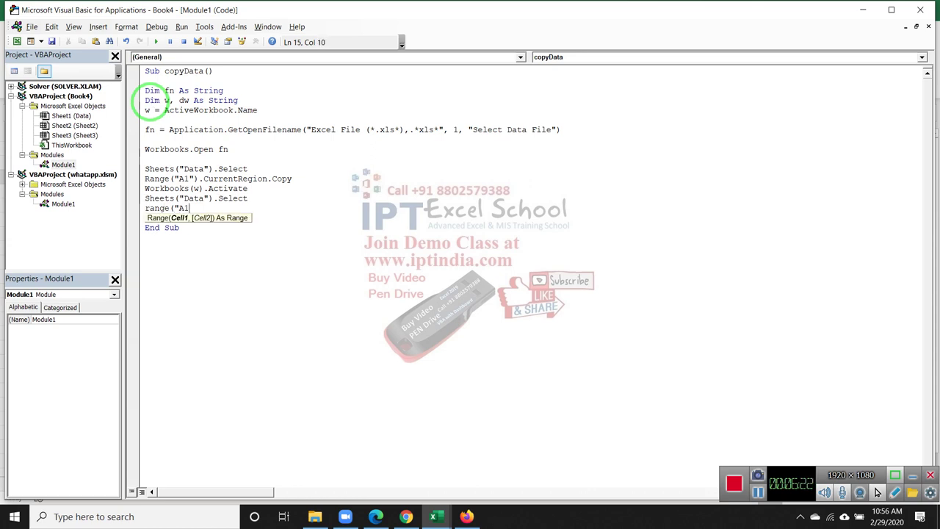
{"action": "type", "text": "\""}
{"action": "key", "text": "BackSpace"}
{"action": "key", "text": "BackSpace"}
{"action": "type", "text": "65000"}
{"action": "type", "text": "\")."}
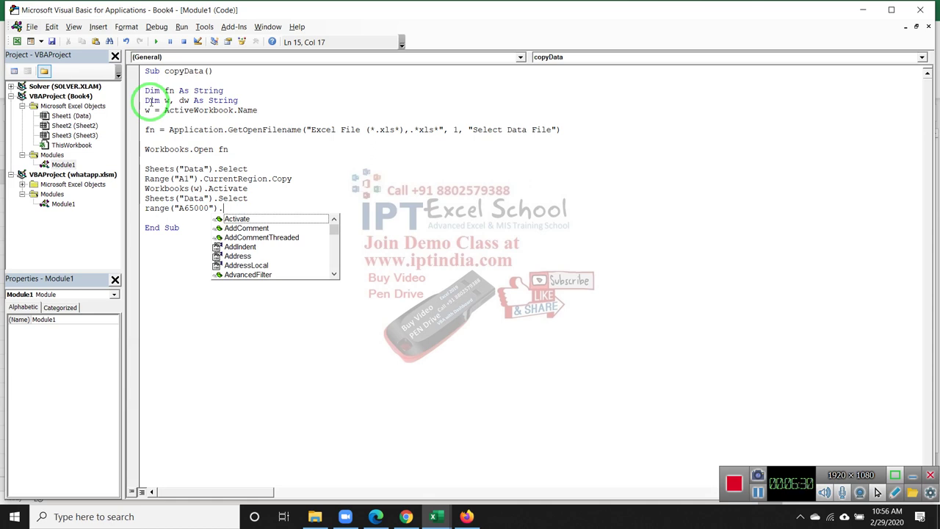
{"action": "type", "text": "End("}
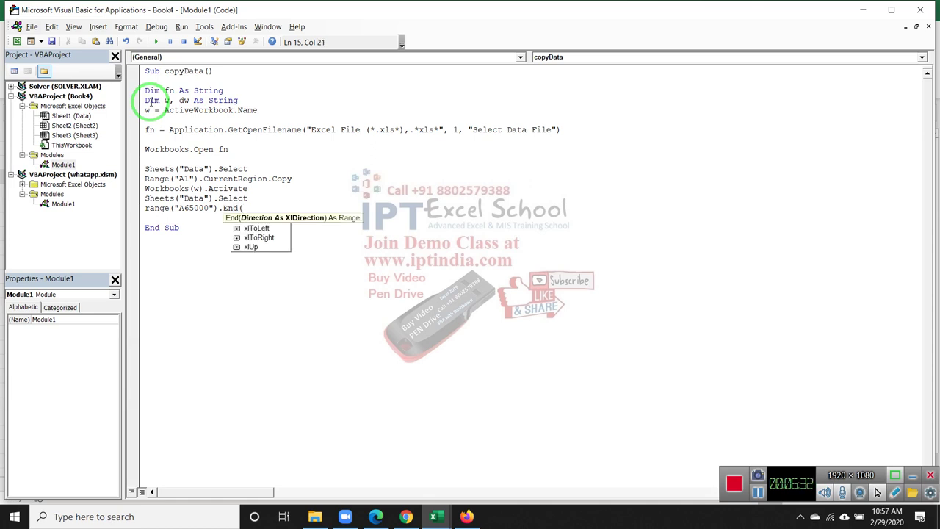
{"action": "key", "text": "Down"}
{"action": "key", "text": "Down"}
{"action": "key", "text": "Down"}
{"action": "key", "text": "Down"}
{"action": "key", "text": "Tab"}
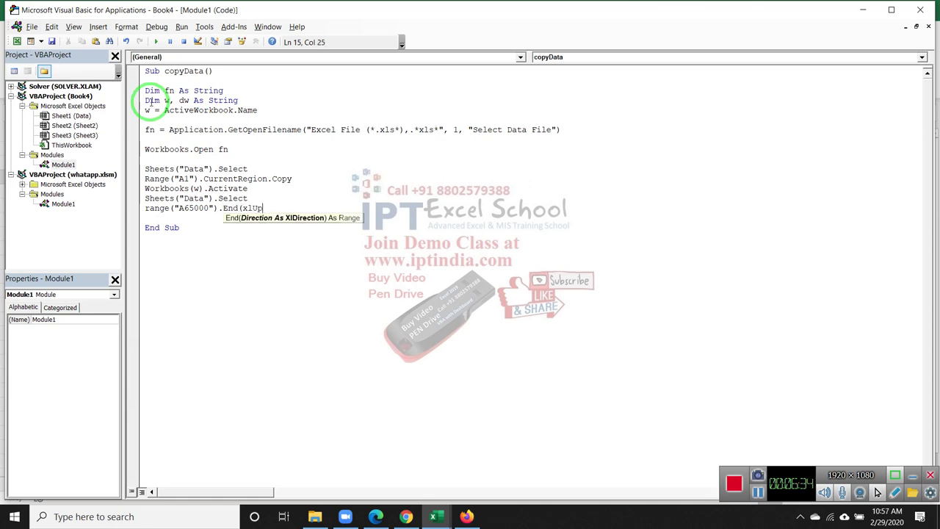
{"action": "type", "text": ")."}
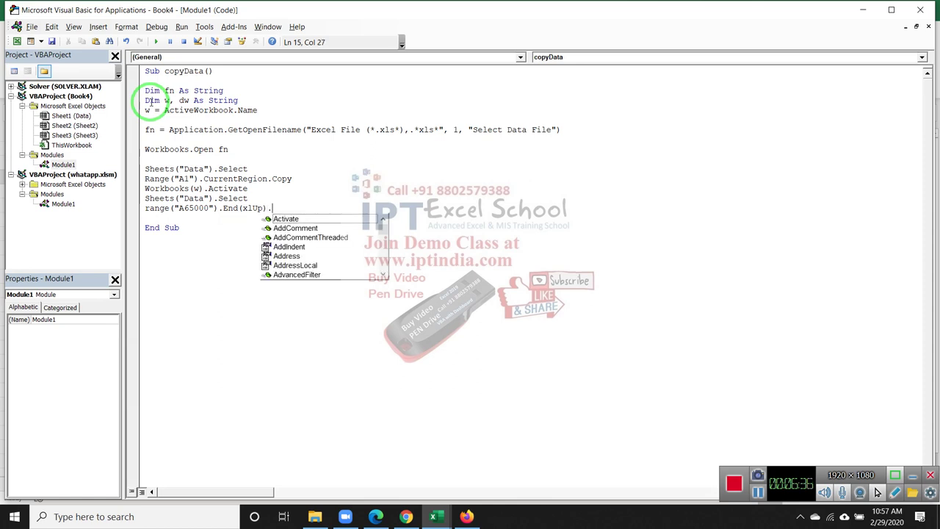
{"action": "type", "text": "of"}
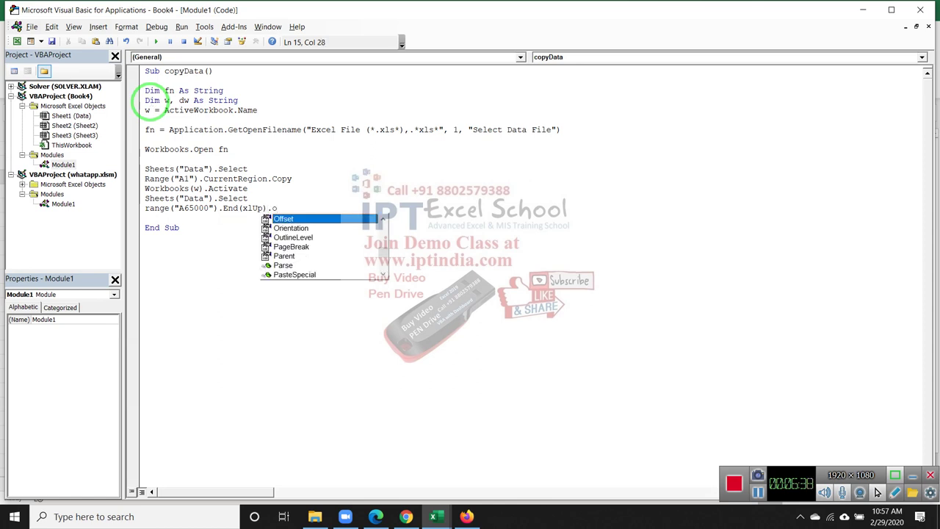
{"action": "key", "text": "Tab"}
{"action": "type", "text": "("}
{"action": "type", "text": "1"}
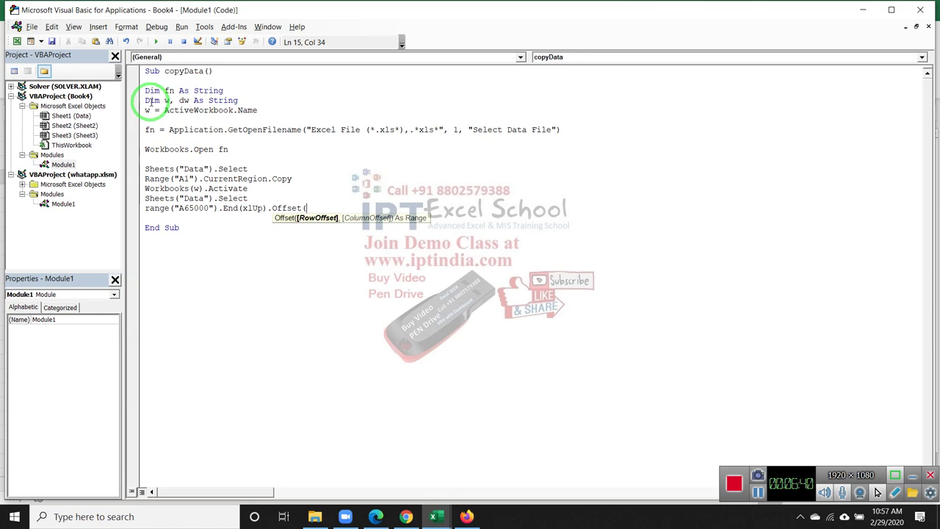
{"action": "type", "text": ",0)."}
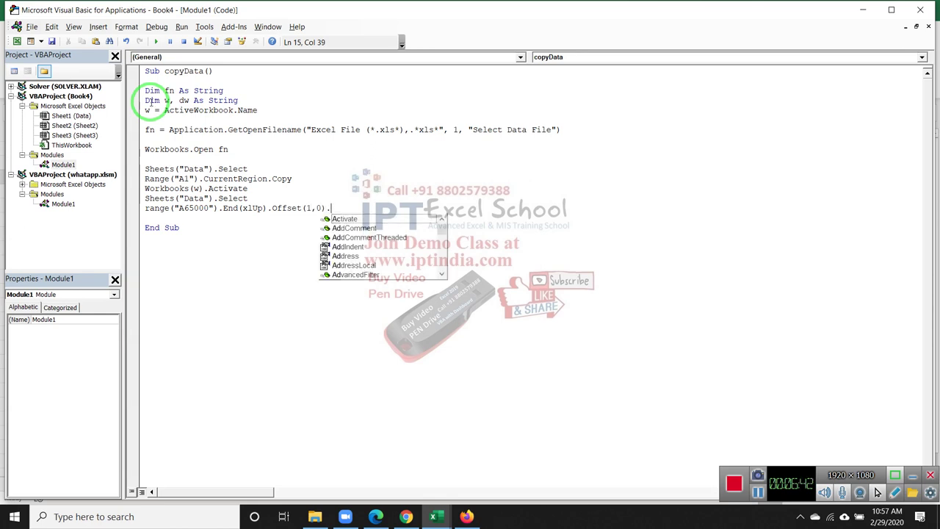
{"action": "type", "text": "pastes"}
{"action": "key", "text": "Tab"}
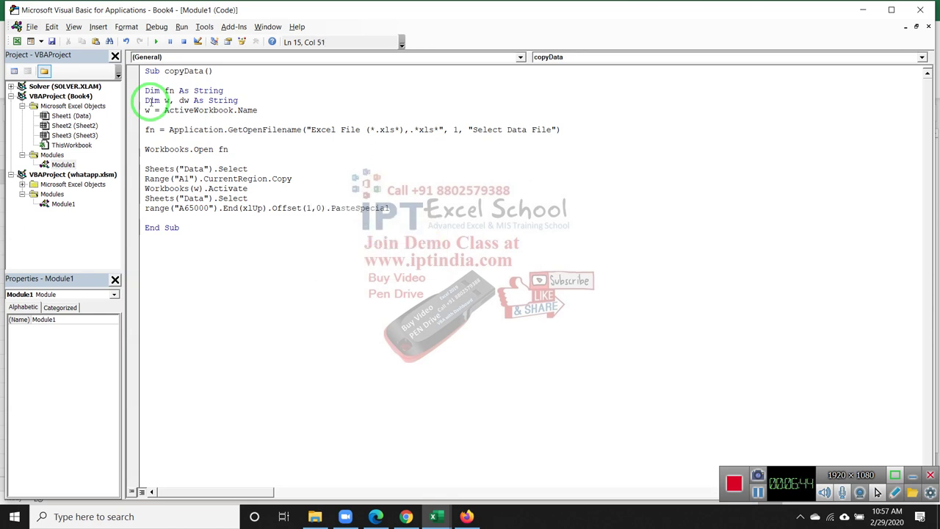
{"action": "key", "text": "Down"}
{"action": "key", "text": "Down"}
{"action": "key", "text": "Down"}
{"action": "key", "text": "Down"}
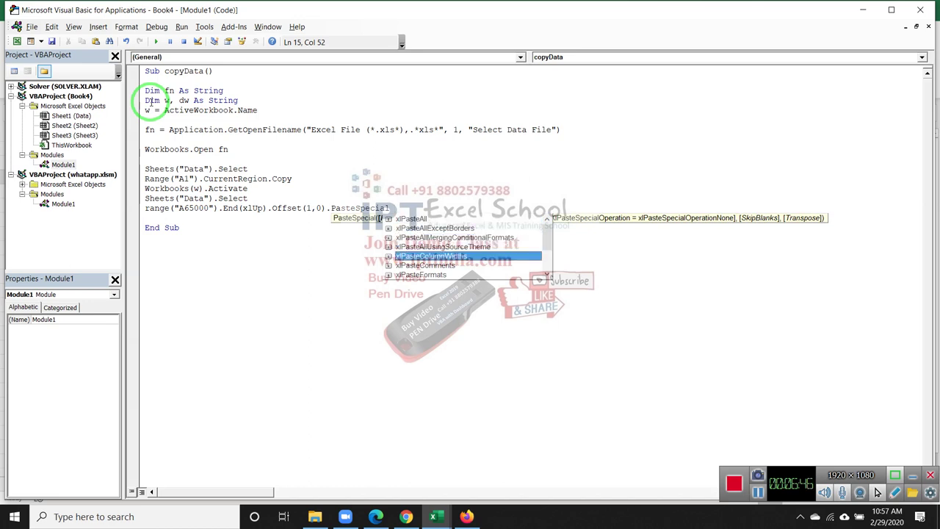
{"action": "key", "text": "Down"}
{"action": "key", "text": "Down"}
{"action": "key", "text": "Down"}
{"action": "key", "text": "Down"}
{"action": "key", "text": "Down"}
{"action": "key", "text": "Down"}
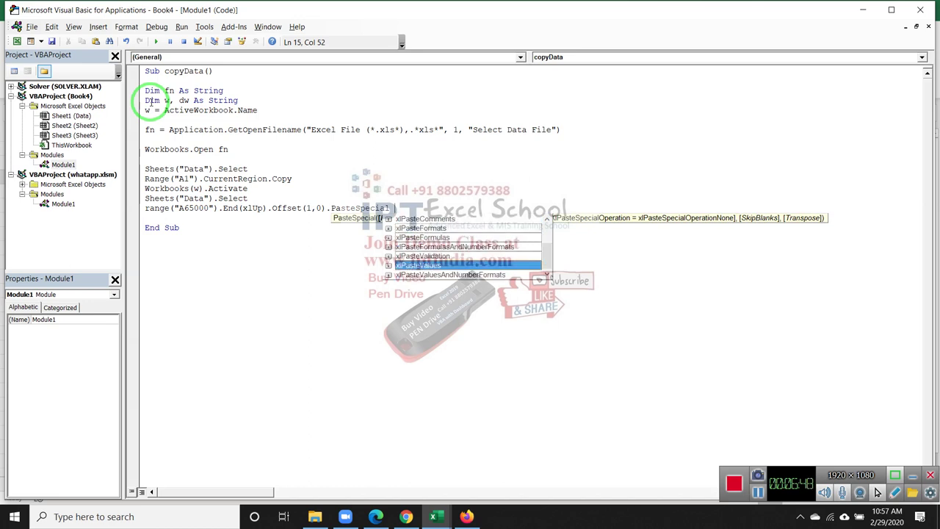
{"action": "key", "text": "Tab"}
{"action": "key", "text": "Return"}
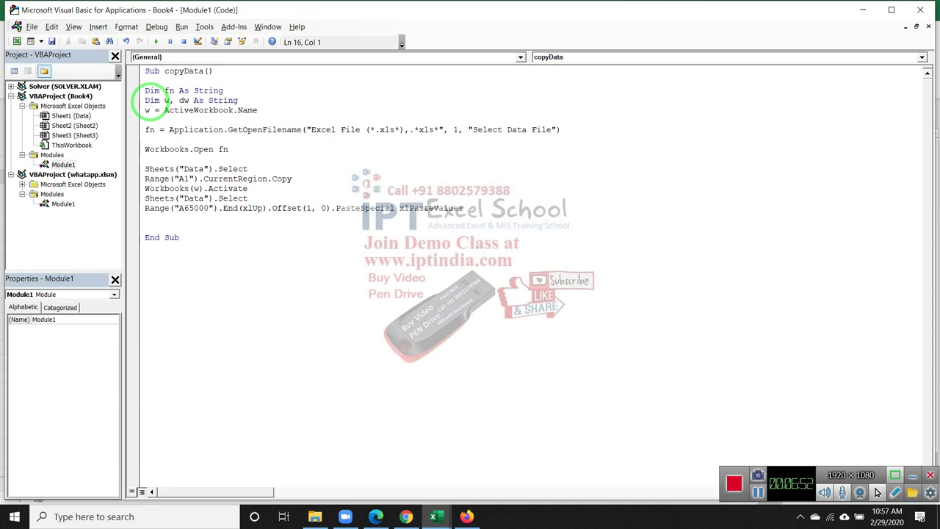
Add Application.CutCopyMode = False to clear copy mode
{"action": "type", "text": "application"}
{"action": "type", "text": ".cut"}
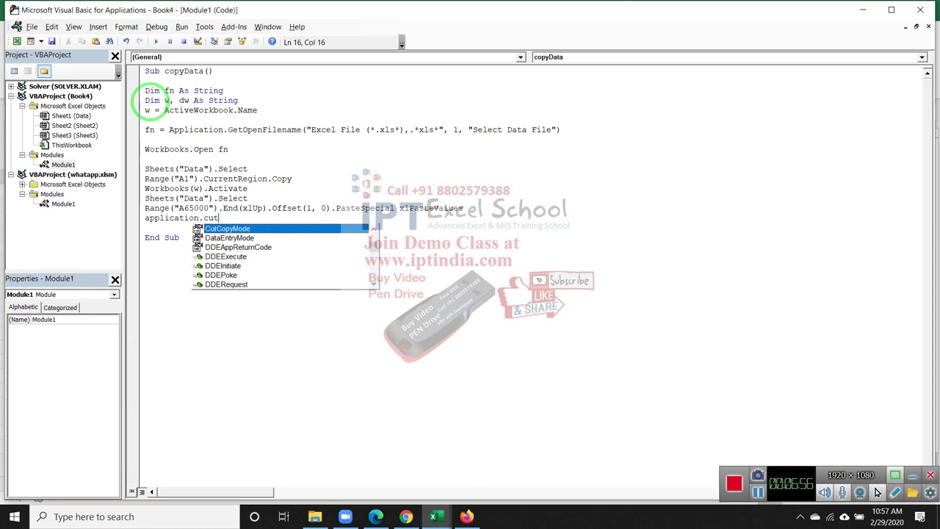
{"action": "key", "text": "Tab"}
{"action": "type", "text": "="}
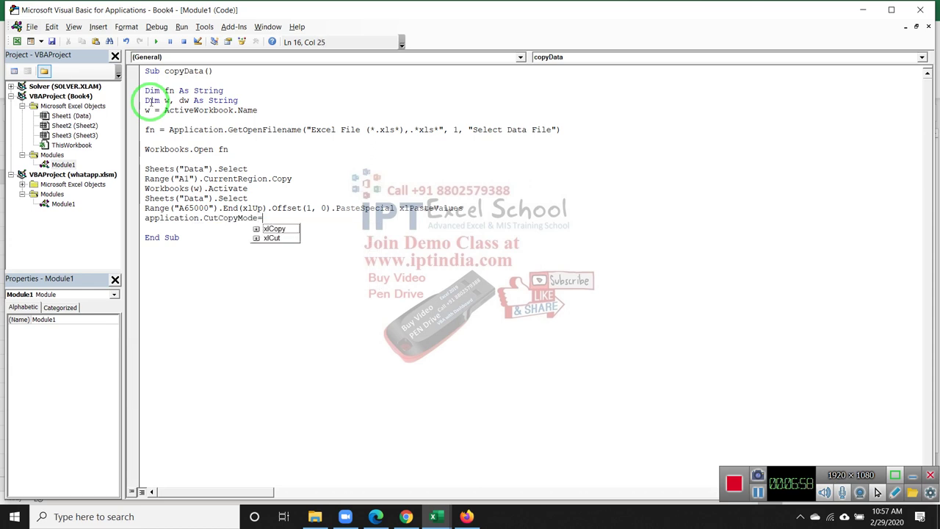
{"action": "type", "text": "xlCopy"}
{"action": "key", "text": "Escape"}
{"action": "key", "text": "BackSpace"}
{"action": "key", "text": "BackSpace"}
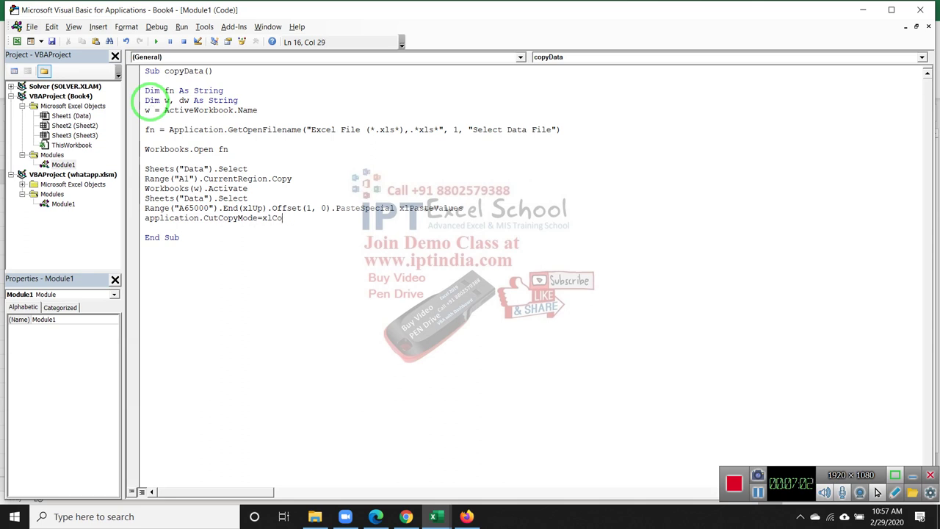
{"action": "key", "text": "BackSpace"}
{"action": "key", "text": "BackSpace"}
{"action": "key", "text": "BackSpace"}
{"action": "type", "text": "alse"}
{"action": "key", "text": "Return"}
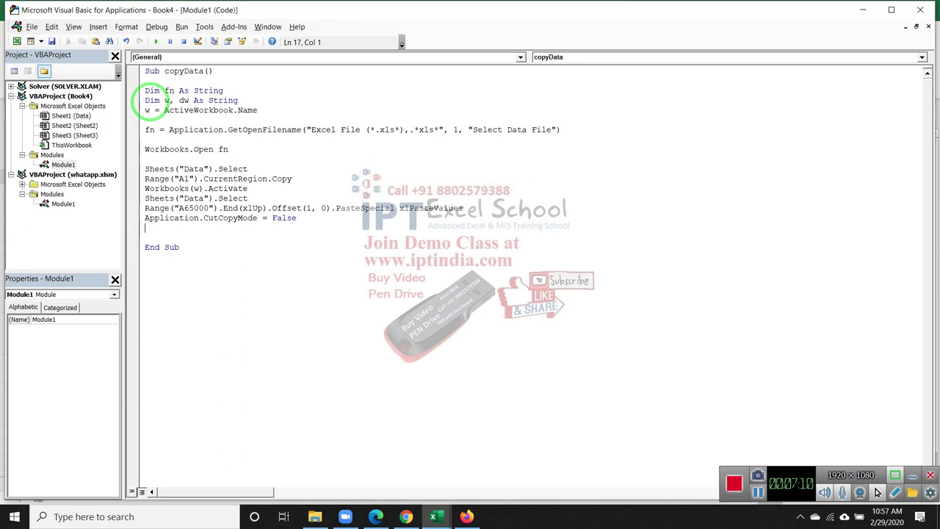
Insert 'dw = ActiveWorkbook.Name' after the Workbooks.Open line
{"action": "key", "text": "Up"}
{"action": "key", "text": "Up"}
{"action": "key", "text": "Up"}
{"action": "key", "text": "Up"}
{"action": "key", "text": "Return"}
{"action": "key", "text": "Up"}
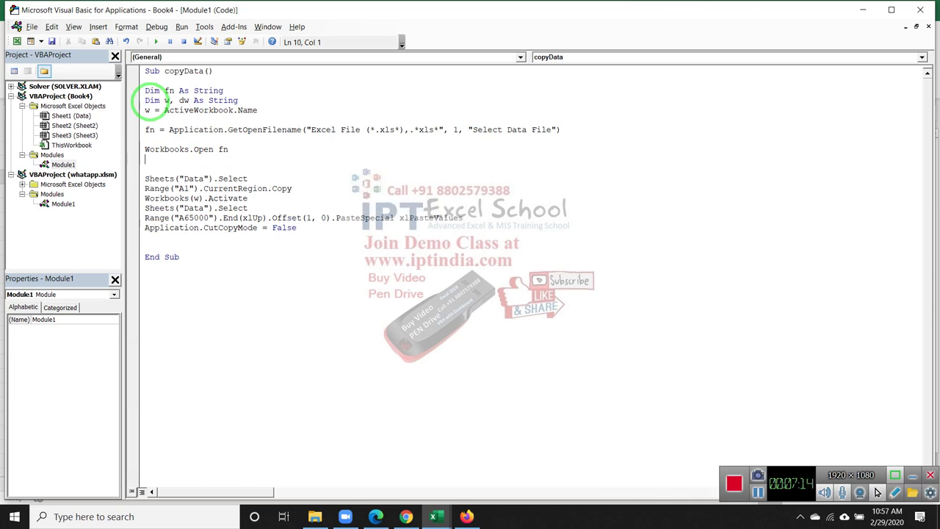
{"action": "type", "text": "dw"}
{"action": "type", "text": "=ac"}
{"action": "type", "text": "tivewor"}
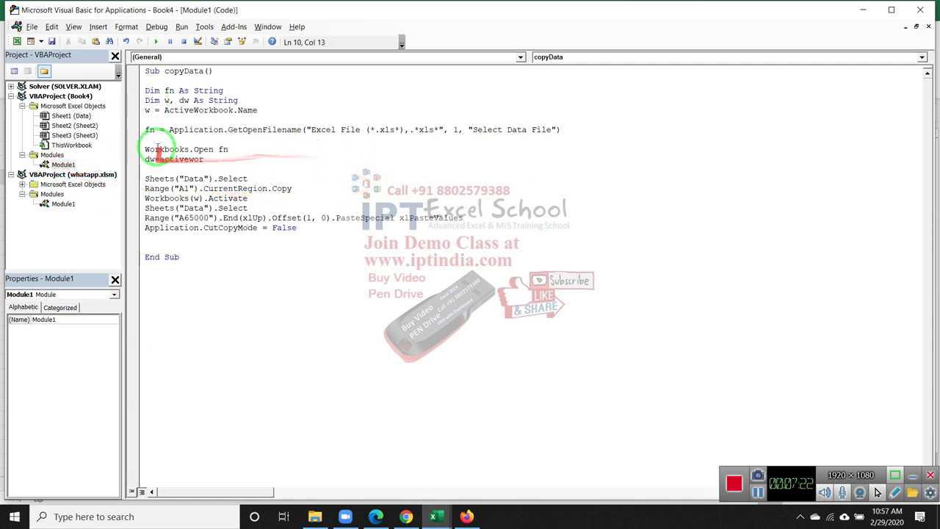
{"action": "type", "text": "k"}
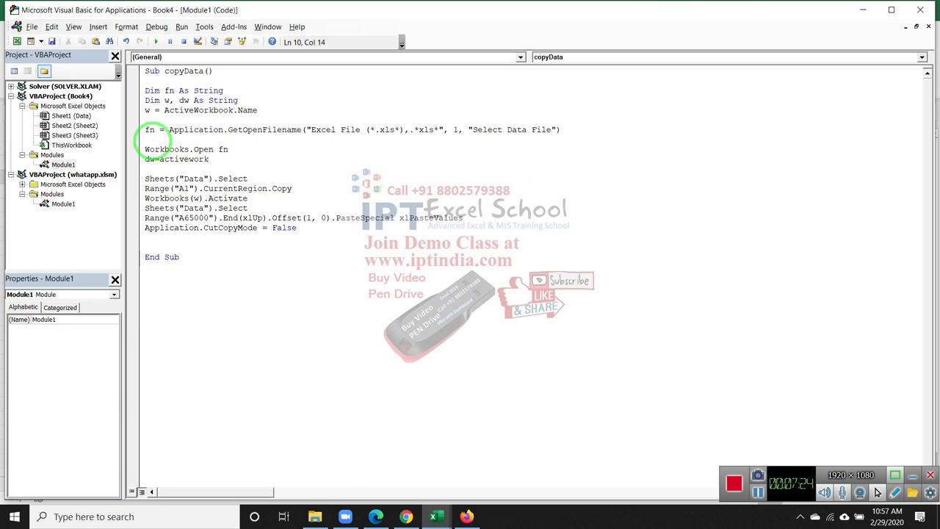
{"action": "type", "text": "b"}
{"action": "type", "text": "oo"}
{"action": "type", "text": "k"}
{"action": "type", "text": "."}
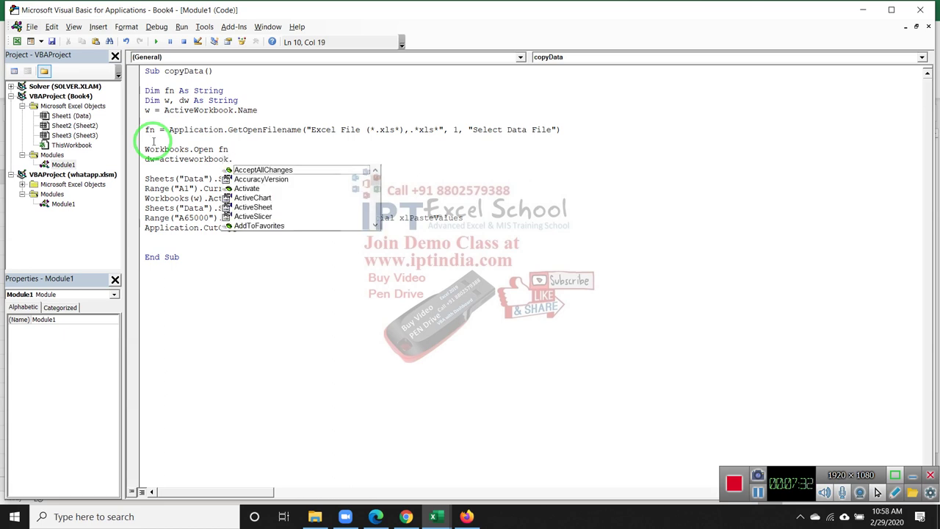
{"action": "type", "text": "pa"}
{"action": "key", "text": "BackSpace"}
{"action": "key", "text": "BackSpace"}
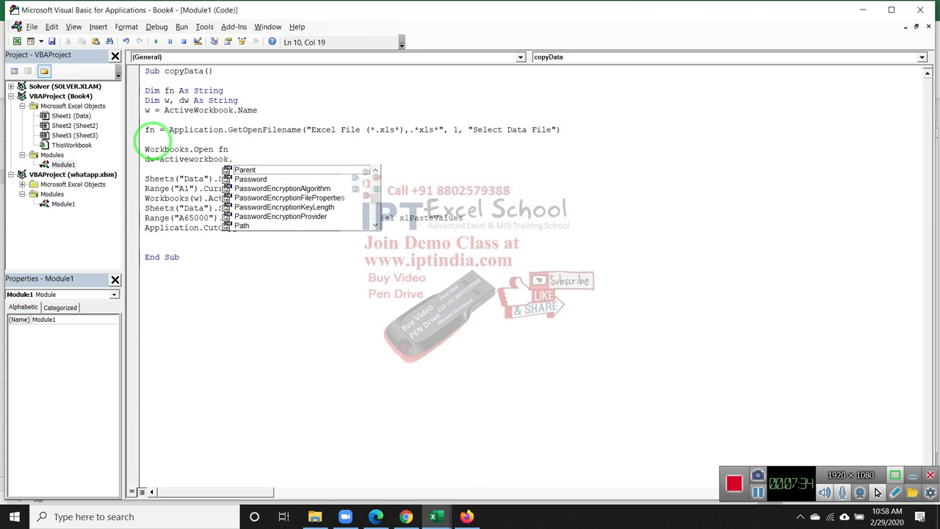
{"action": "type", "text": "name"}
{"action": "key", "text": "Down"}
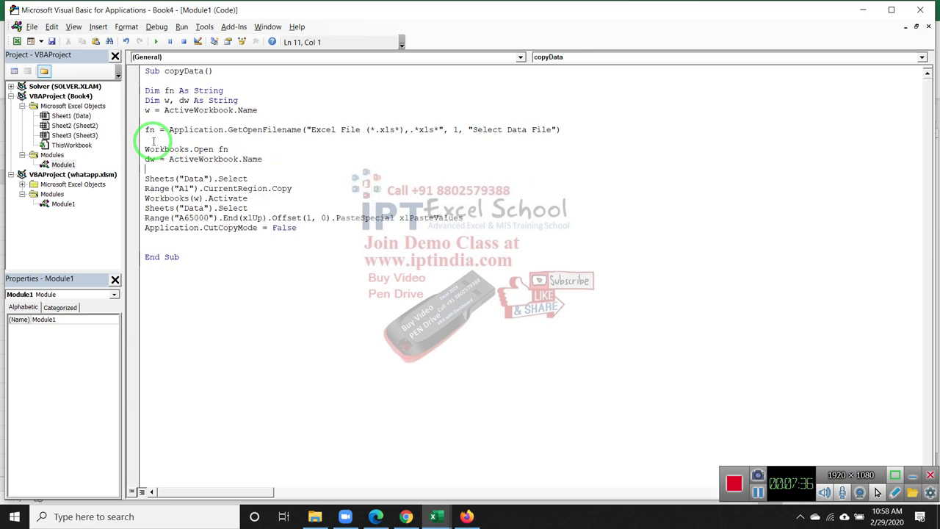
Add 'ActiveWorkbook.Save' after the CutCopyMode line, fixing the extra 's' typo
{"action": "key", "text": "Down"}
{"action": "key", "text": "Down"}
{"action": "key", "text": "Down"}
{"action": "type", "text": "a"}
{"action": "key", "text": "BackSpace"}
{"action": "type", "text": "e"}
{"action": "type", "text": "workbooks.a"}
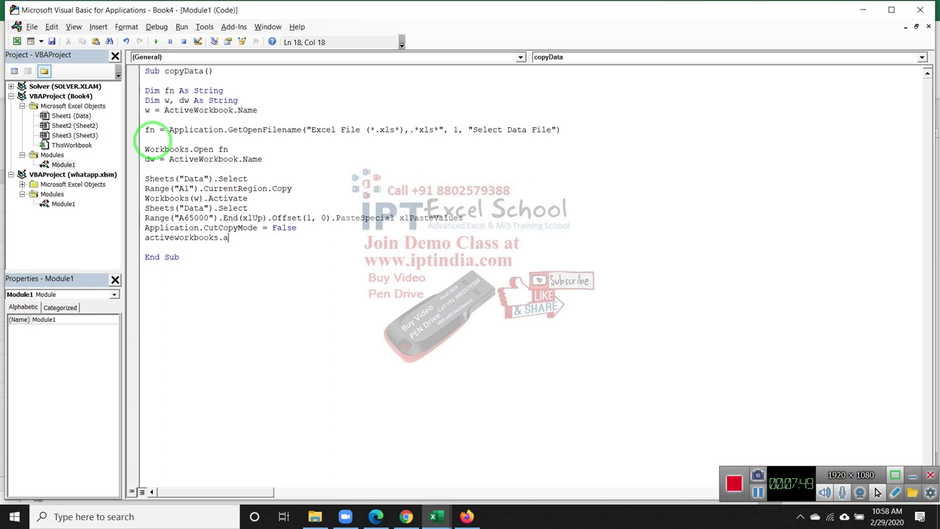
{"action": "key", "text": "BackSpace"}
{"action": "type", "text": "s.S"}
{"action": "type", "text": "ave"}
{"action": "key", "text": "Return"}
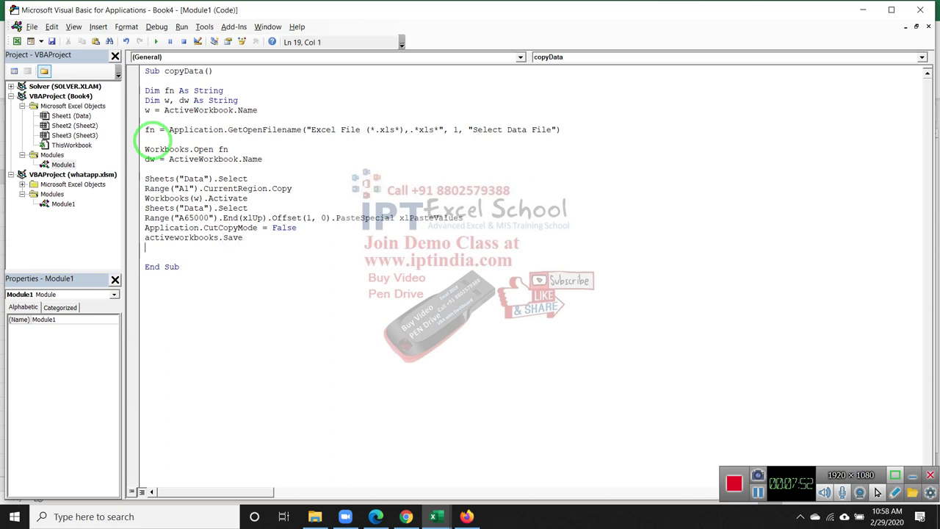
{"action": "key", "text": "Up"}
{"action": "key", "text": "Up"}
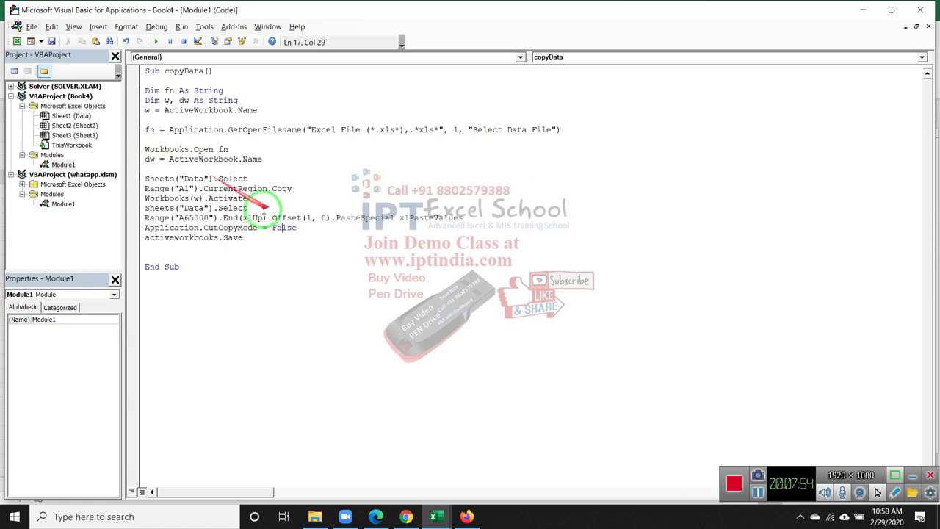
{"action": "left_click", "coordinate": [218, 237]}
{"action": "key", "text": "BackSpace"}
{"action": "type", "text": "workb"}
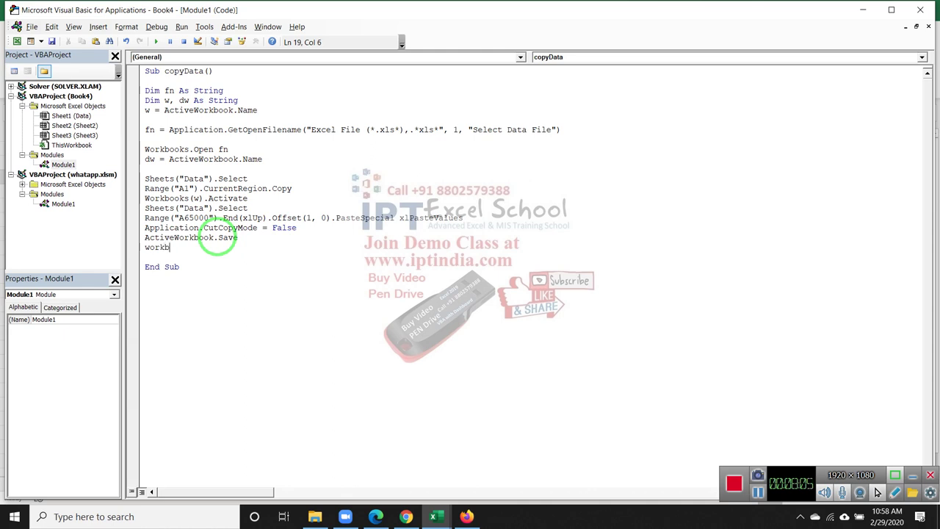
Complete the line 'Workbooks(dw).Close False' to close the source without saving
{"action": "type", "text": "ook"}
{"action": "type", "text": "s("}
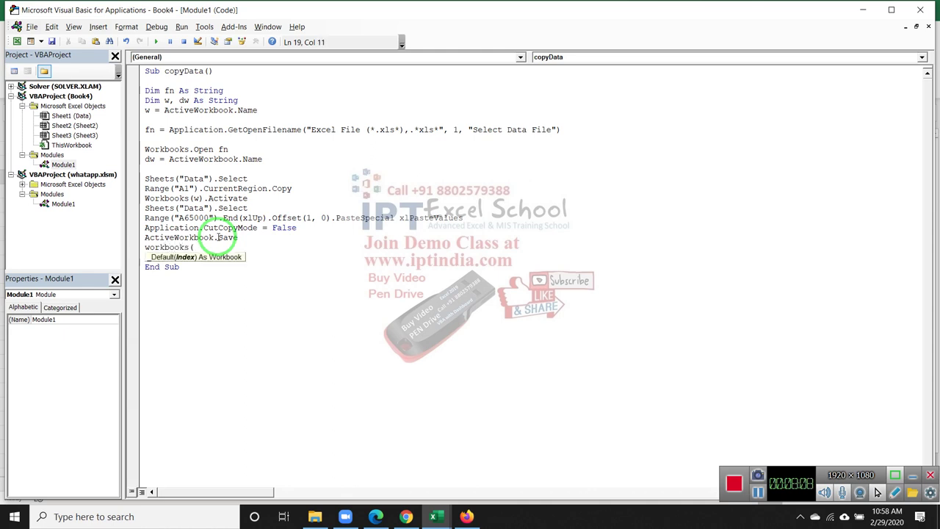
{"action": "type", "text": "dw)"}
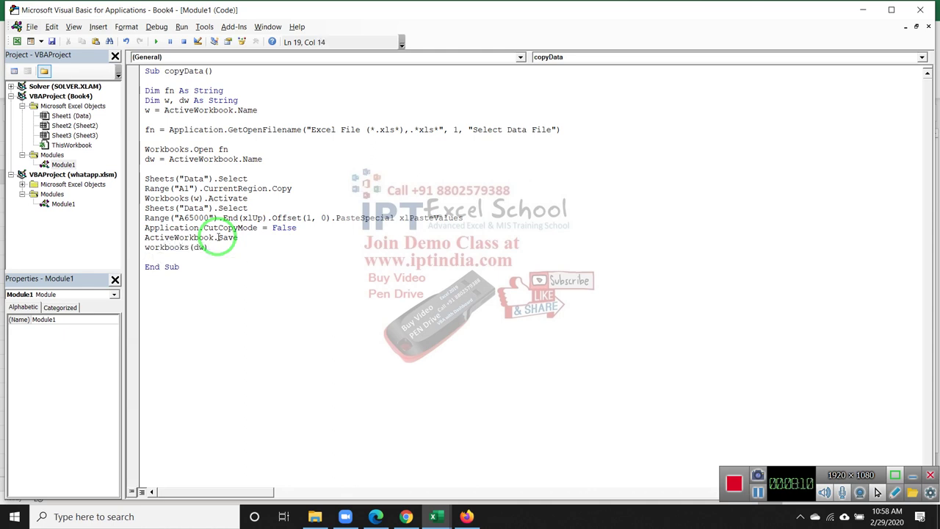
{"action": "type", "text": ".Clo"}
{"action": "key", "text": "Tab"}
{"action": "type", "text": "fals"}
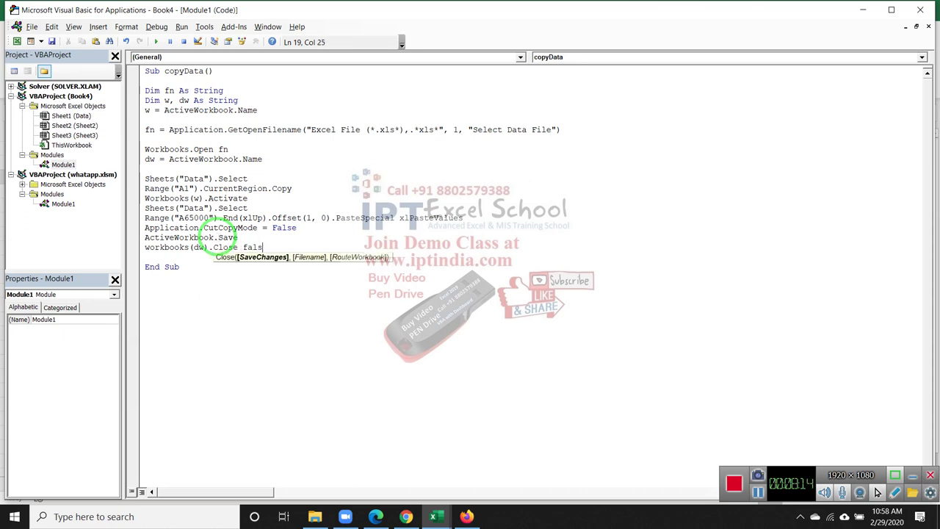
{"action": "key", "text": "Down"}
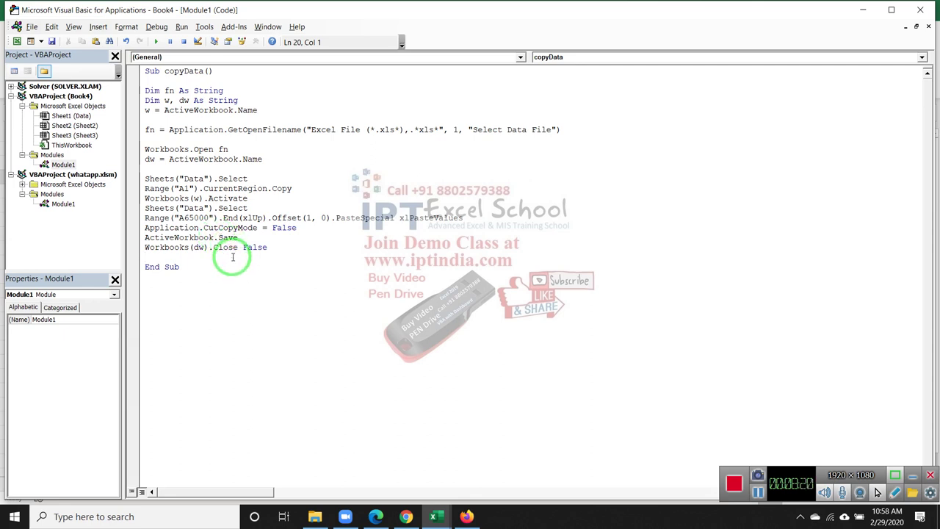
Add 'ActiveCell.EntireRow.Delete' before the end of the macro
{"action": "key", "text": "Return"}
{"action": "type", "text": "a"}
{"action": "type", "text": "vew"}
{"action": "type", "text": "cell"}
{"action": "type", "text": "."}
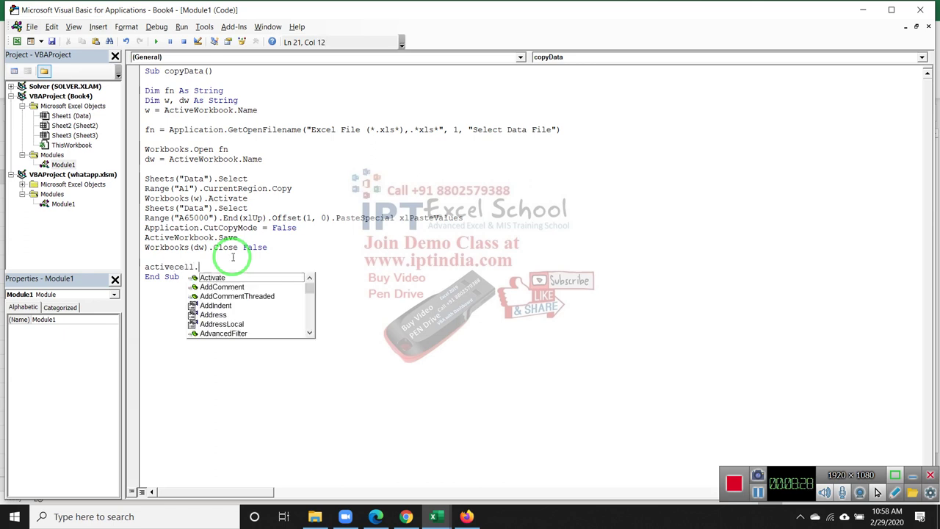
{"action": "type", "text": "en"}
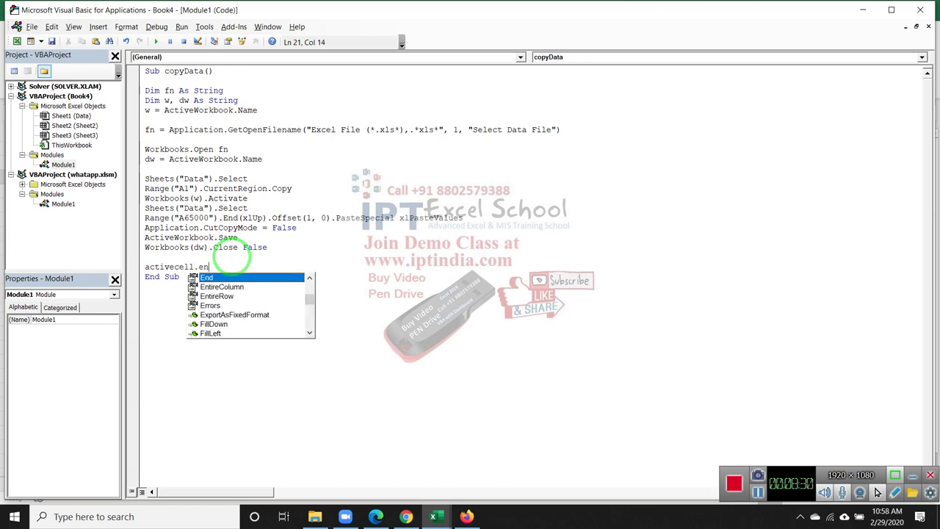
{"action": "key", "text": "Down"}
{"action": "key", "text": "Down"}
{"action": "key", "text": "Tab"}
{"action": "type", "text": "."}
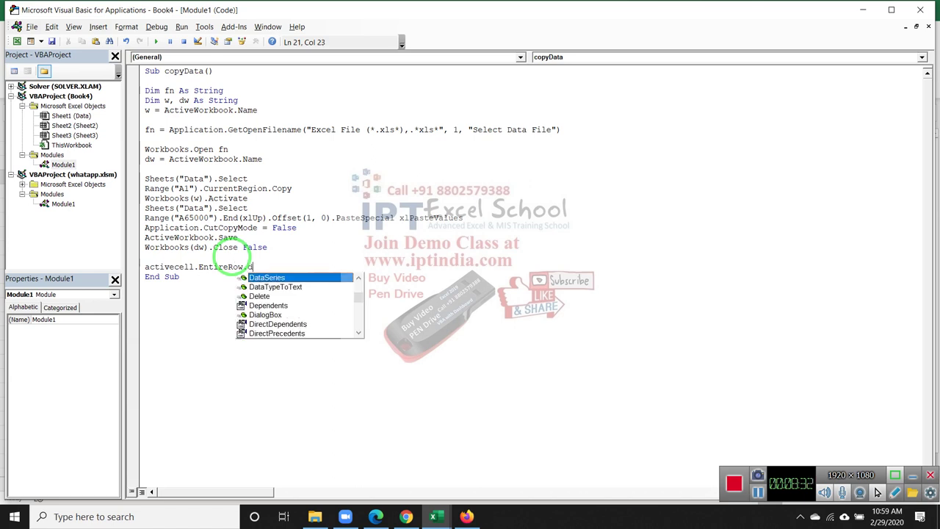
{"action": "type", "text": "dr"}
{"action": "key", "text": "BackSpace"}
{"action": "type", "text": "e"}
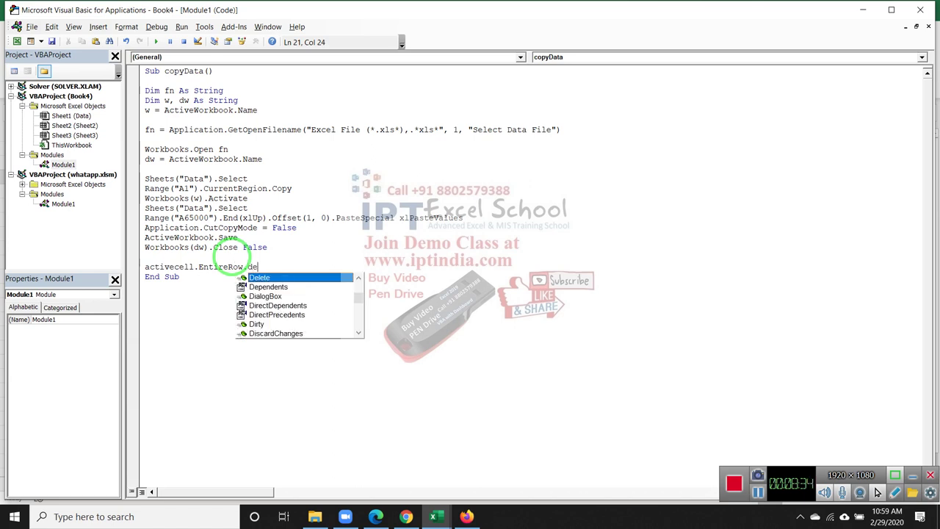
{"action": "key", "text": "Tab"}
{"action": "key", "text": "Down"}
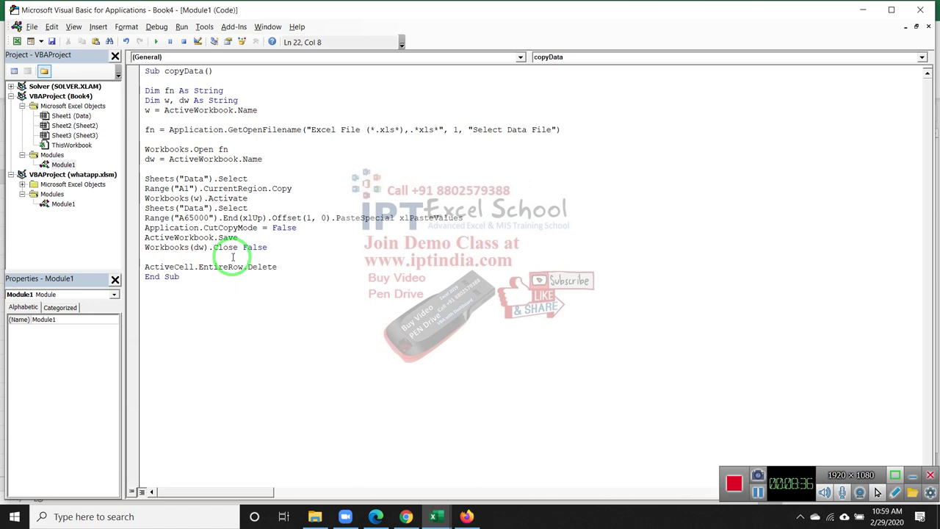
Dismiss the compile error, fix the End Sub typo, and return to Excel
{"action": "left_click", "coordinate": [286, 293]}
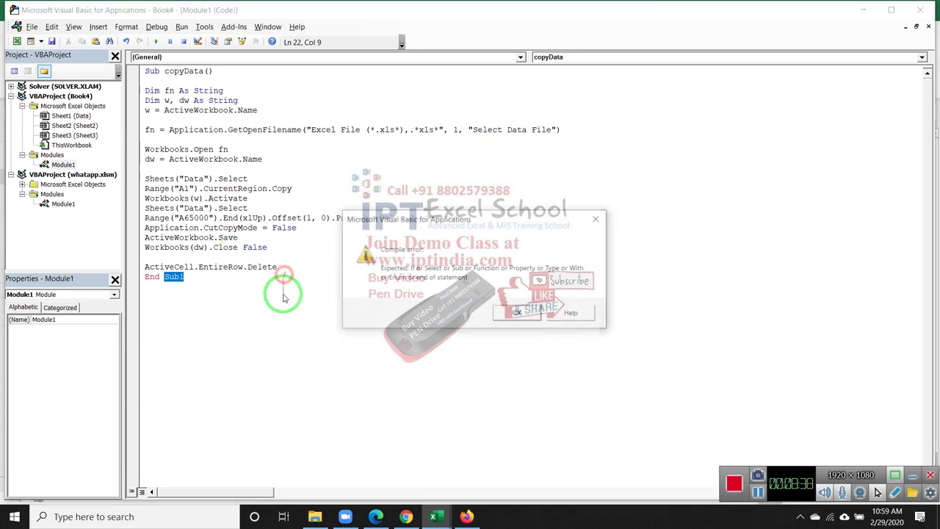
{"action": "key", "text": "Return"}
{"action": "key", "text": "BackSpace"}
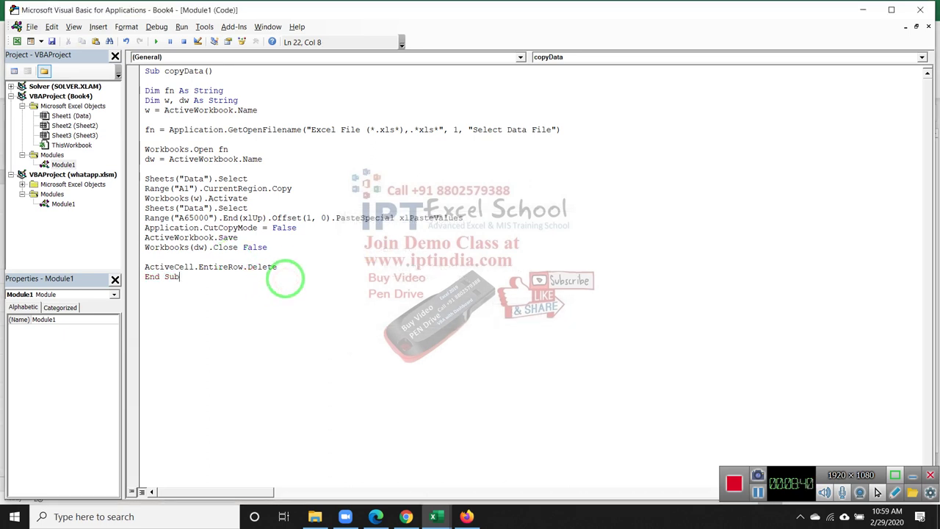
{"action": "left_click_drag", "start_coordinate": [130, 230], "coordinate": [365, 199]}
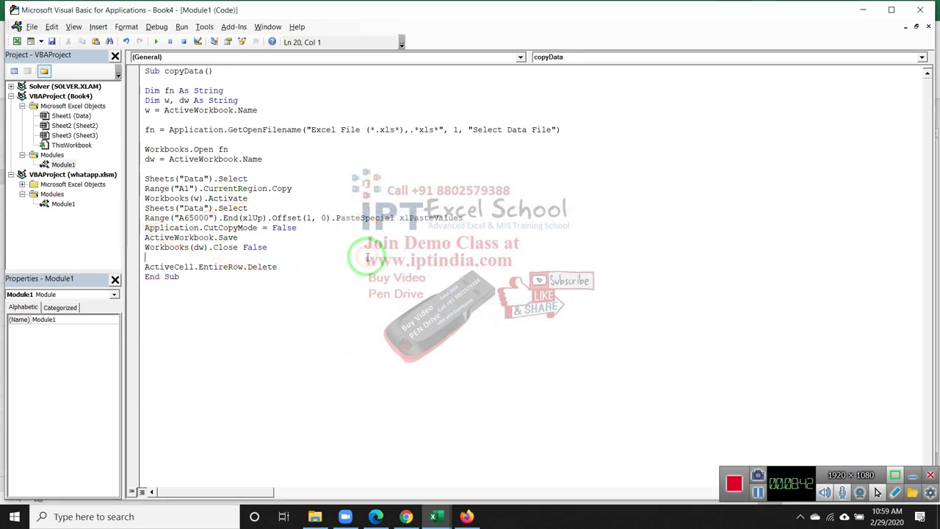
{"action": "key", "text": "alt+F11"}
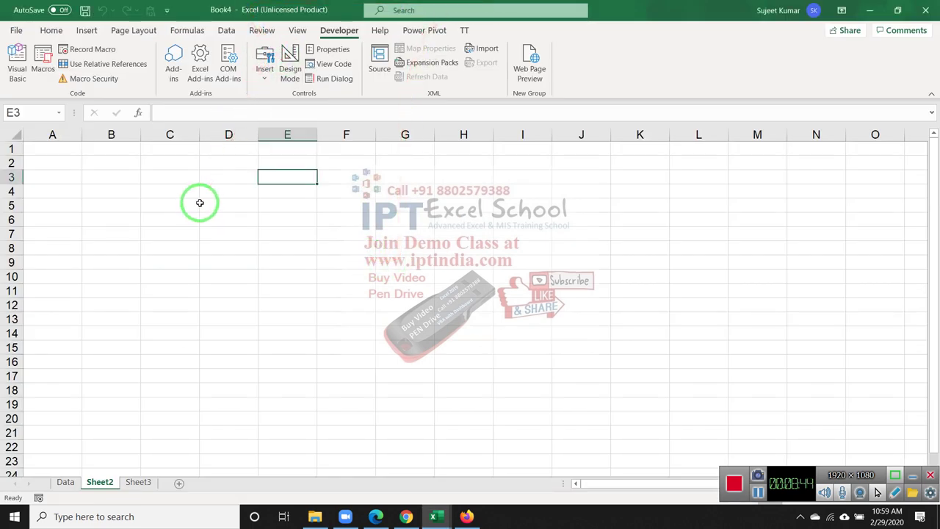
Browse to New Volume (E:) > Disk-2 (VBA) > 6.VBA Automation in Save As
{"action": "key", "text": "ctrl+s"}
{"action": "left_click", "coordinate": [412, 278]}
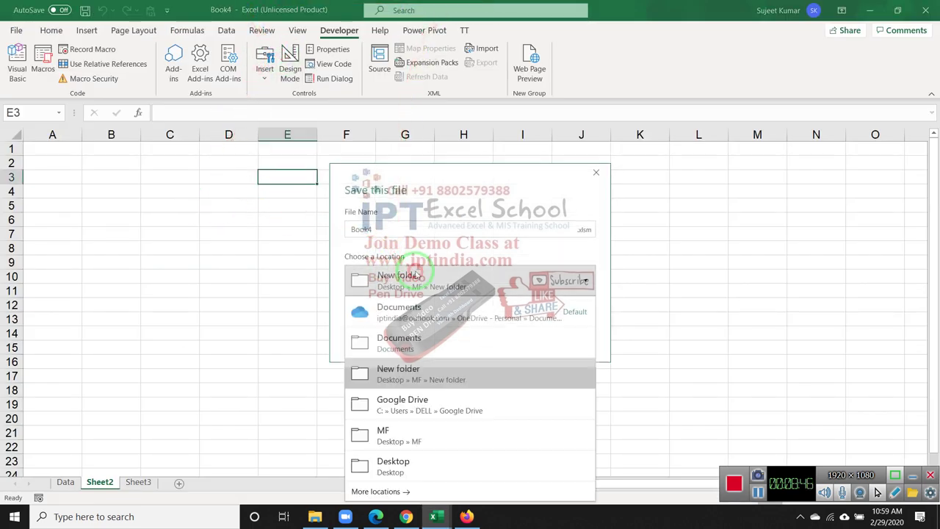
{"action": "left_click", "coordinate": [408, 464]}
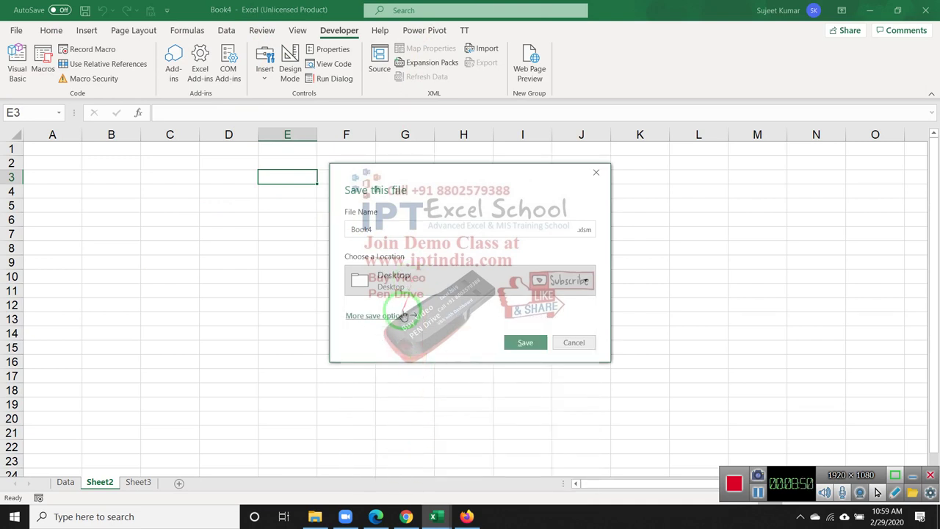
{"action": "left_click", "coordinate": [403, 315]}
{"action": "left_click", "coordinate": [136, 244]}
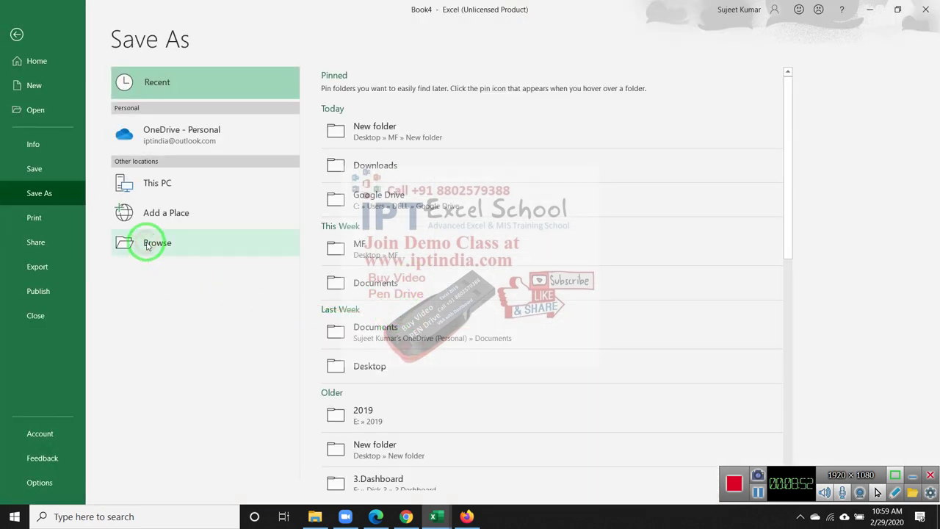
{"action": "scroll", "coordinate": [49, 174], "scroll_direction": "down", "scroll_amount": 1}
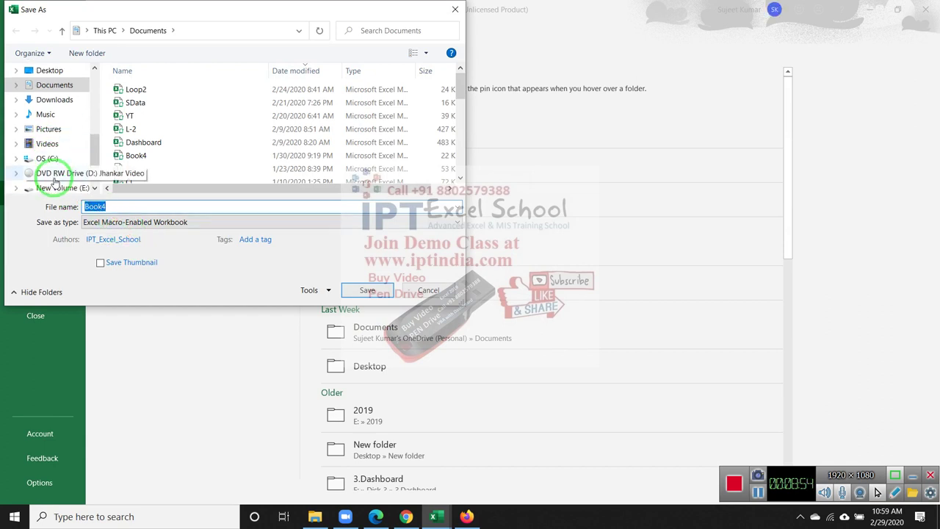
{"action": "left_click", "coordinate": [57, 189]}
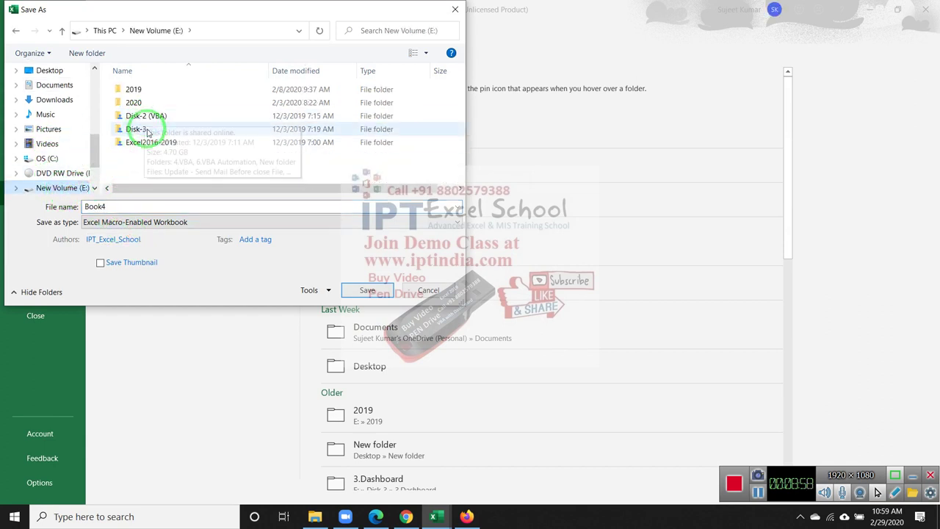
{"action": "double_click", "coordinate": [146, 118]}
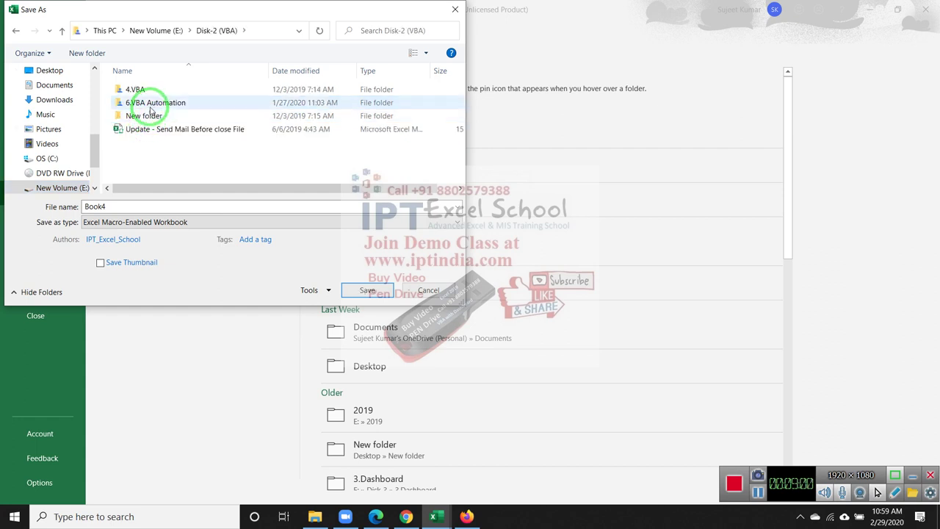
{"action": "double_click", "coordinate": [150, 105]}
{"action": "scroll", "coordinate": [150, 110], "scroll_direction": "down", "scroll_amount": 1}
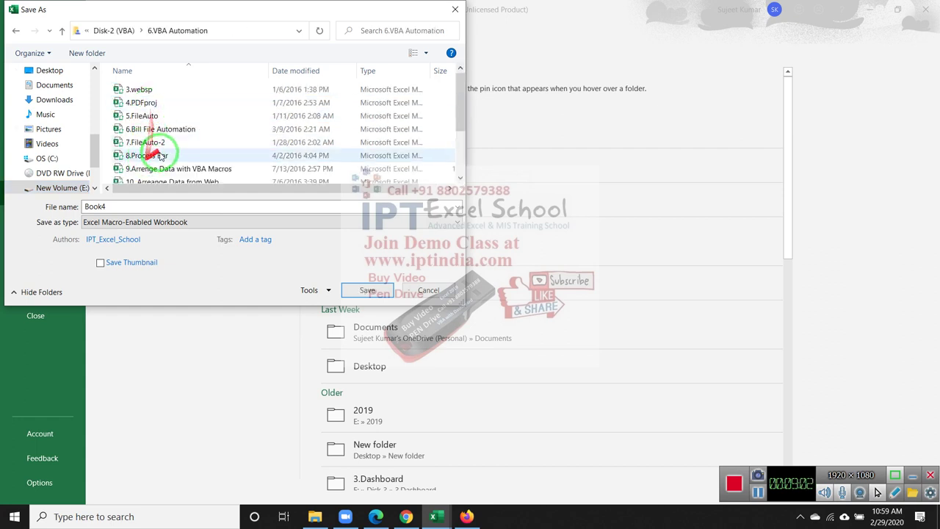
{"action": "scroll", "coordinate": [147, 157], "scroll_direction": "down", "scroll_amount": 1}
Save it as macro-enabled workbook '16.Data Copy by select Directory'
{"action": "double_click", "coordinate": [151, 208]}
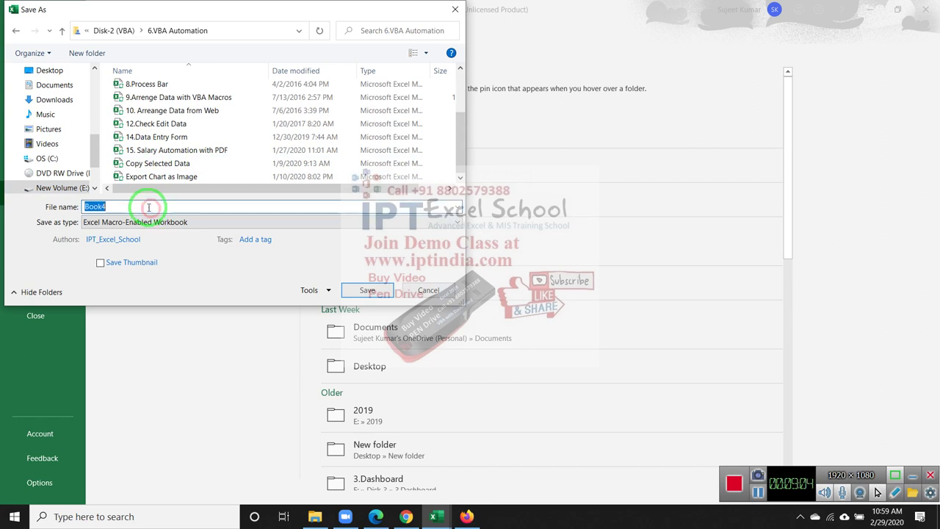
{"action": "type", "text": "16."}
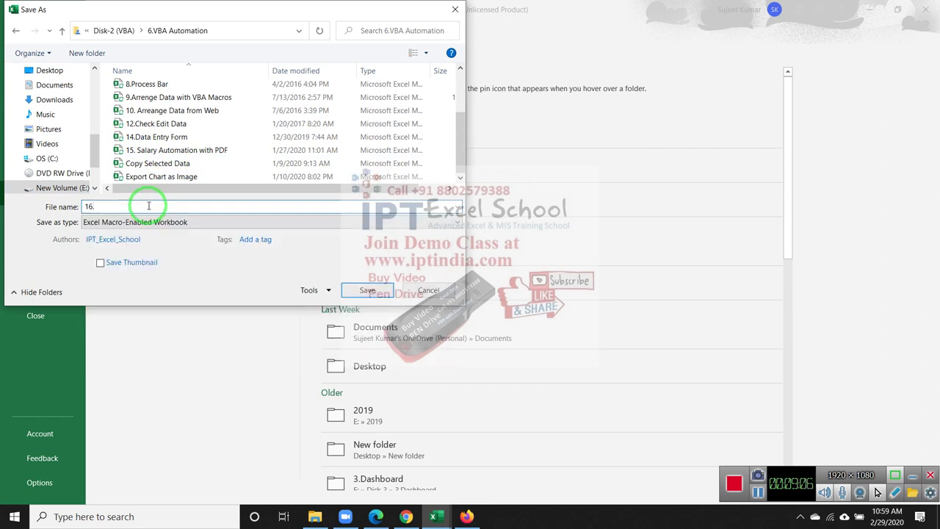
{"action": "type", "text": "Data"}
{"action": "type", "text": "Cl"}
{"action": "type", "text": "opy"}
{"action": "key", "text": "BackSpace"}
{"action": "type", "text": "s"}
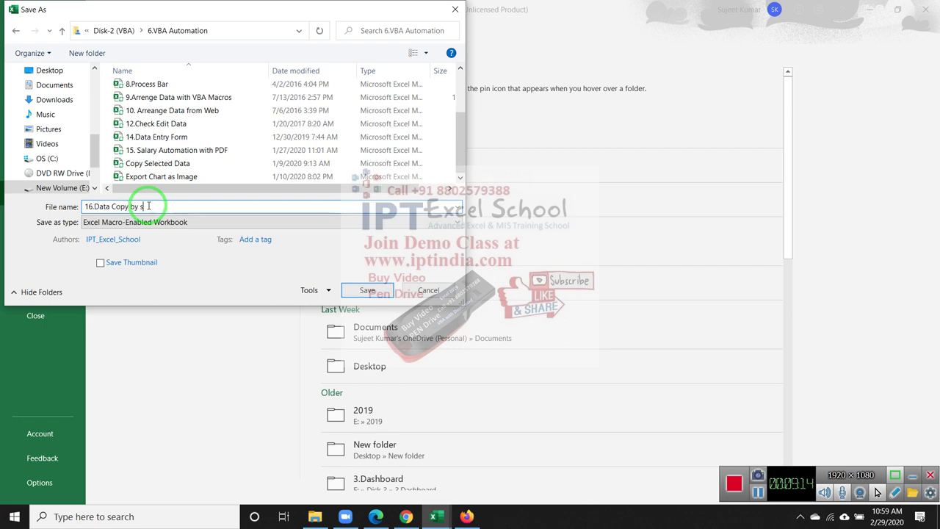
{"action": "type", "text": "ele"}
{"action": "type", "text": "ct Direct"}
{"action": "type", "text": "ory"}
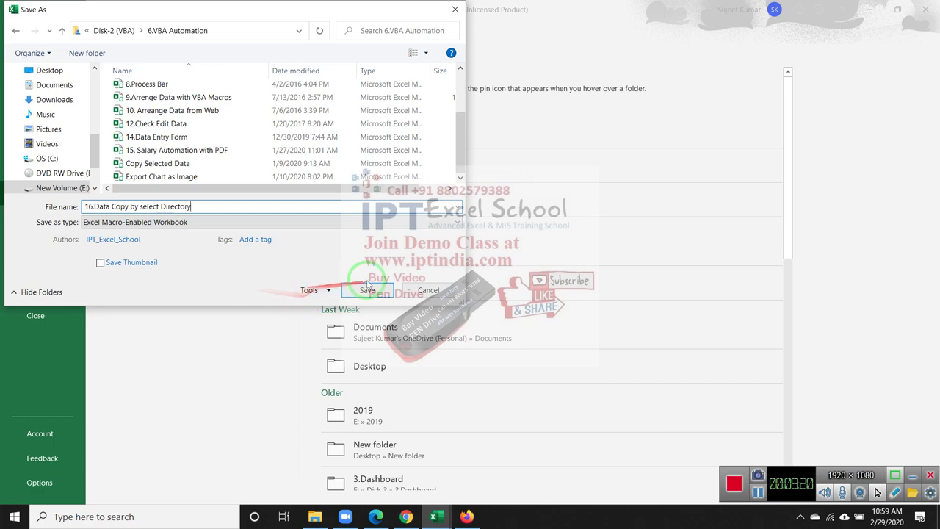
{"action": "left_click", "coordinate": [365, 291]}
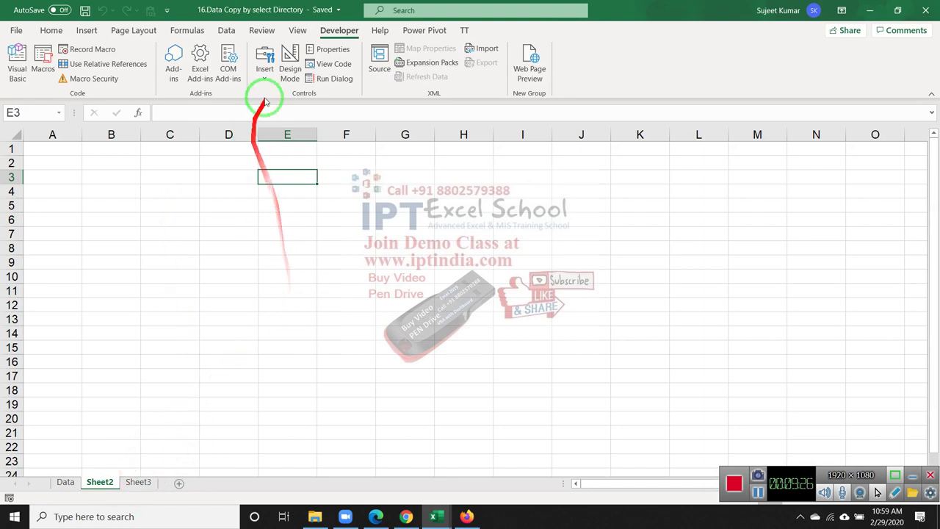
Draw a Form Controls button over rows 3–4 and assign it the copyData macro
{"action": "left_click", "coordinate": [263, 73]}
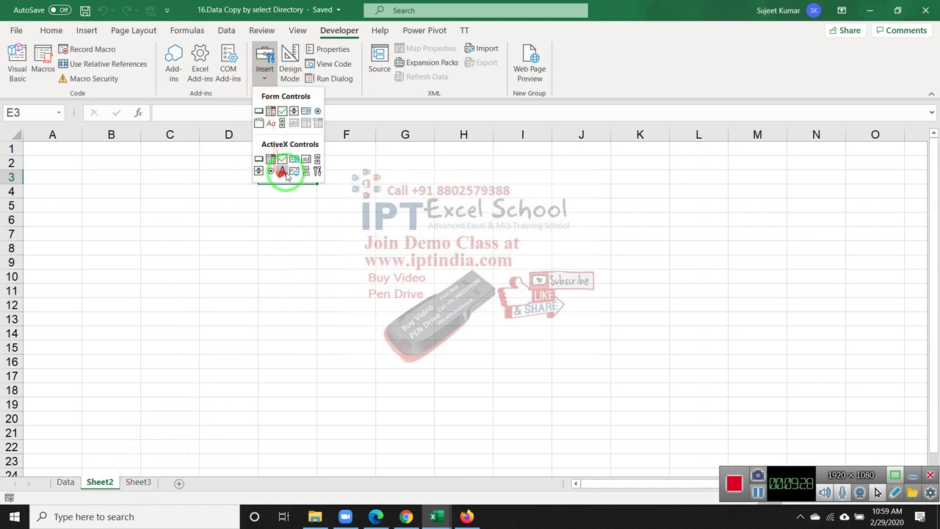
{"action": "left_click", "coordinate": [260, 111]}
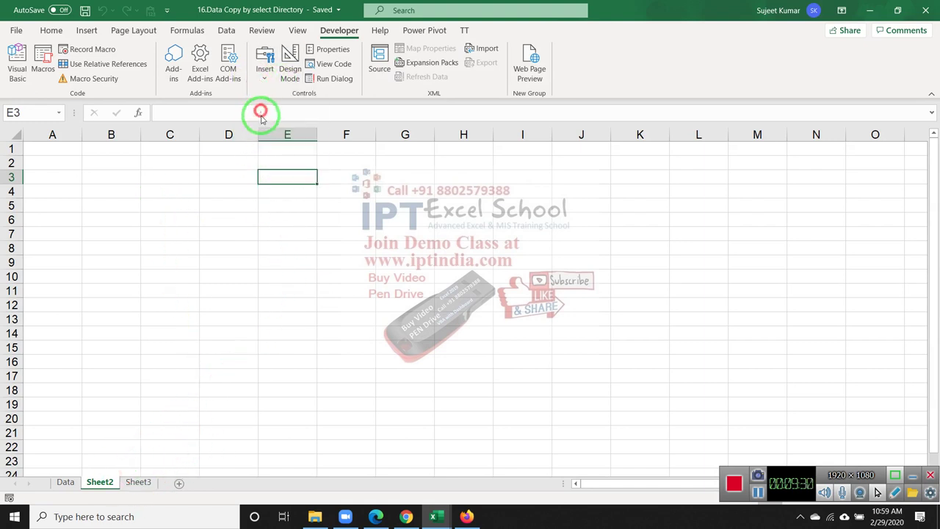
{"action": "left_click_drag", "start_coordinate": [249, 166], "coordinate": [389, 201]}
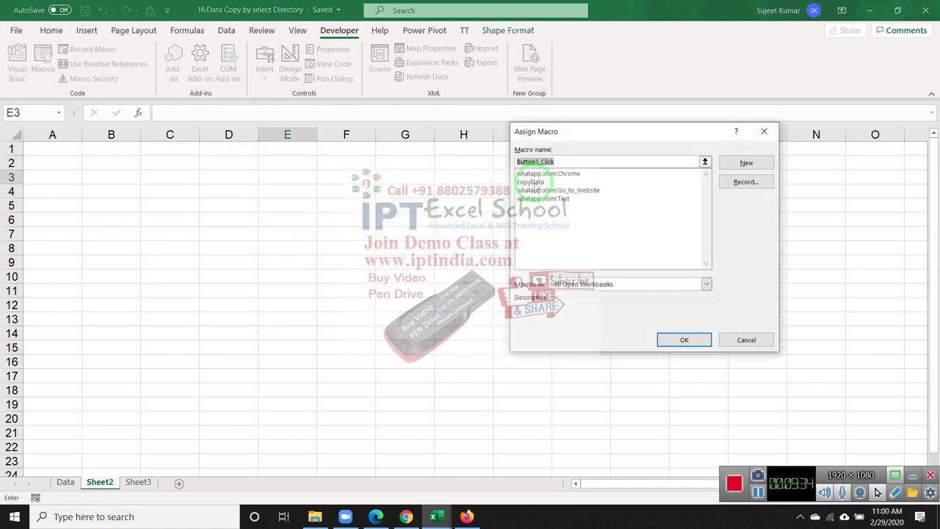
{"action": "left_click", "coordinate": [532, 181]}
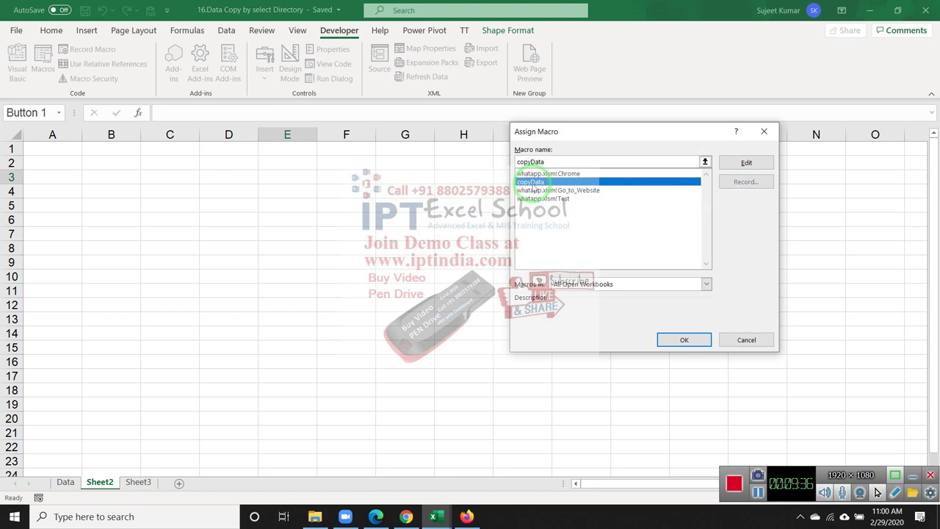
{"action": "left_click", "coordinate": [683, 338]}
Relabel the button from 'Button 1' to 'Select File and Copy'
{"action": "left_click", "coordinate": [309, 181]}
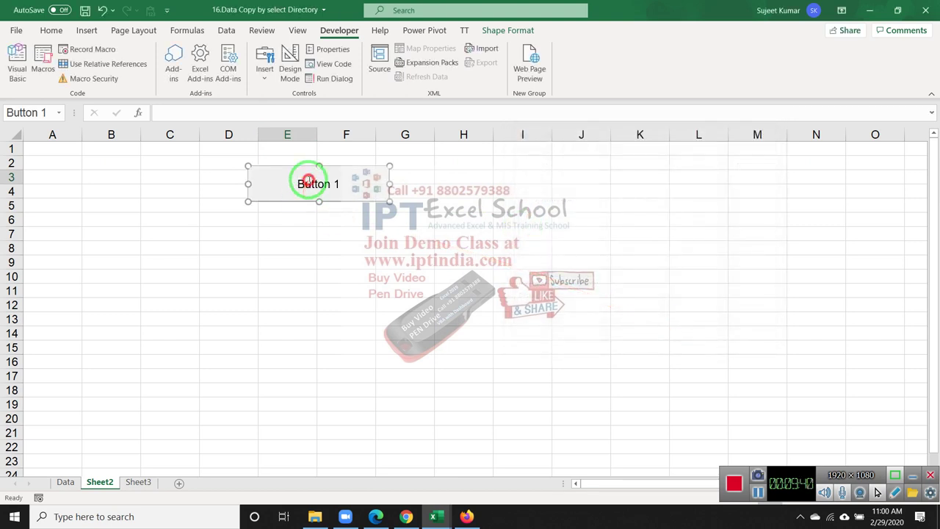
{"action": "key", "text": "ctrl+a"}
{"action": "key", "text": "BackSpace"}
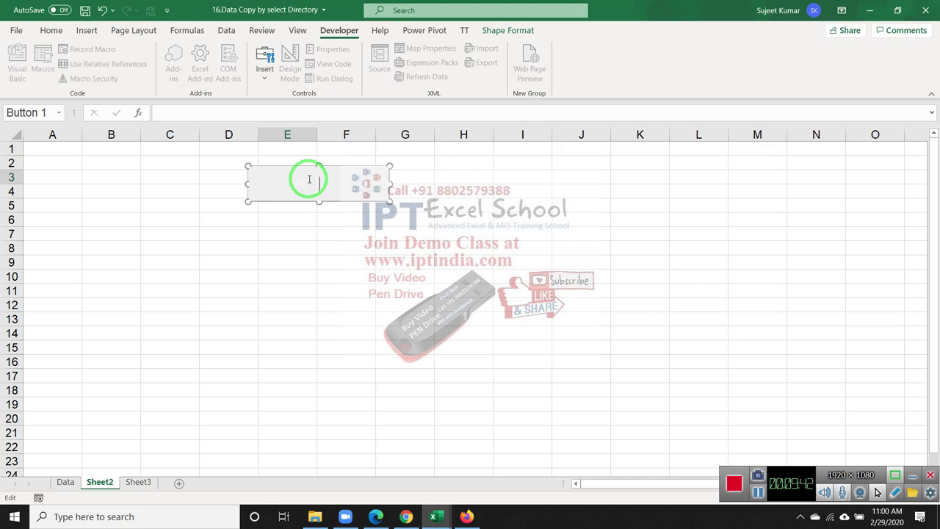
{"action": "type", "text": "Select"}
{"action": "type", "text": " File and"}
{"action": "type", "text": " Copy"}
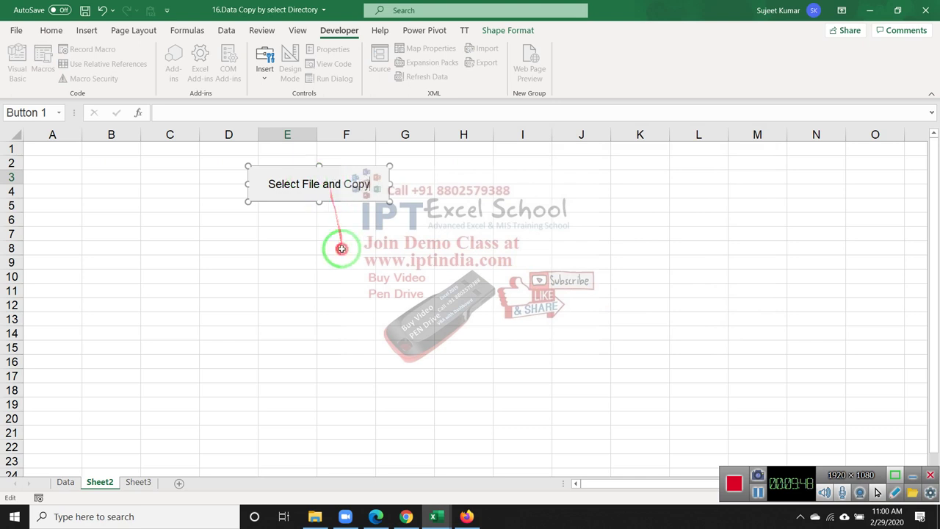
{"action": "left_click", "coordinate": [342, 247]}
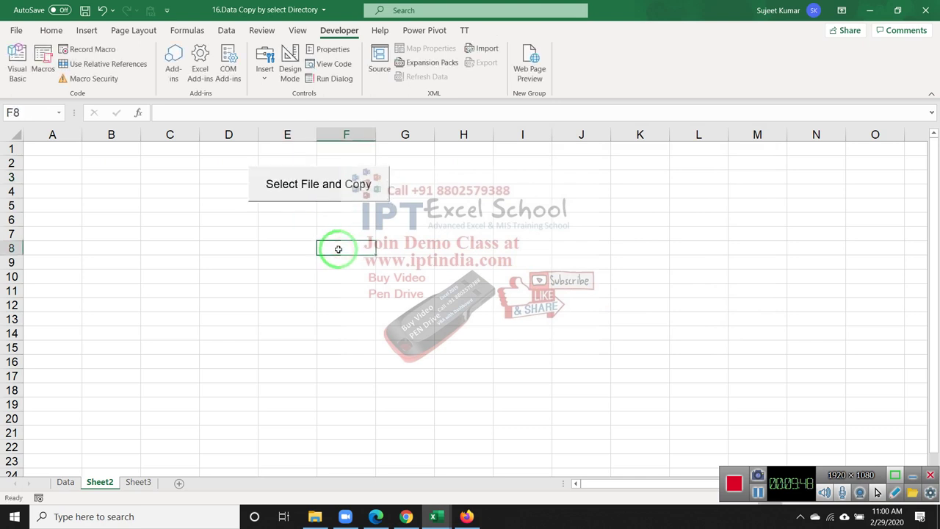
Run the button's macro and pick MData from Desktop > MF > New folder
{"action": "left_click", "coordinate": [323, 205]}
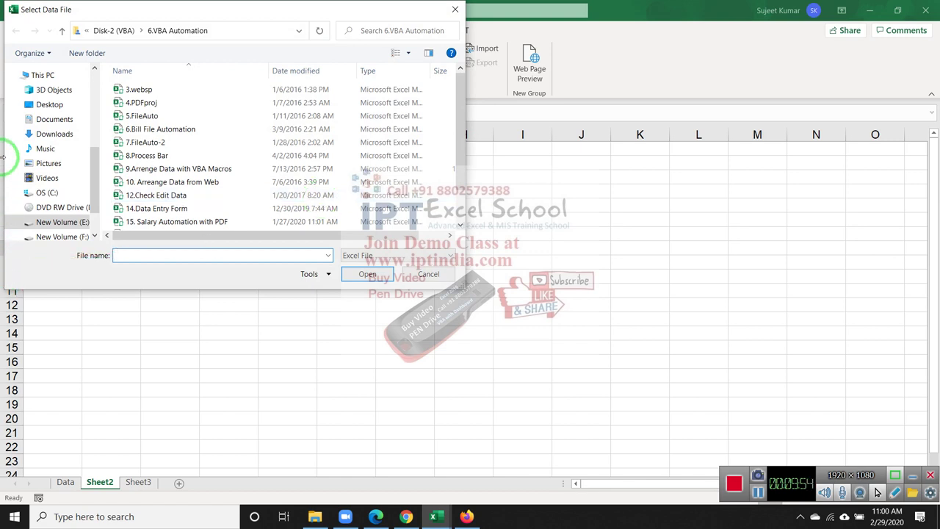
{"action": "left_click", "coordinate": [26, 104]}
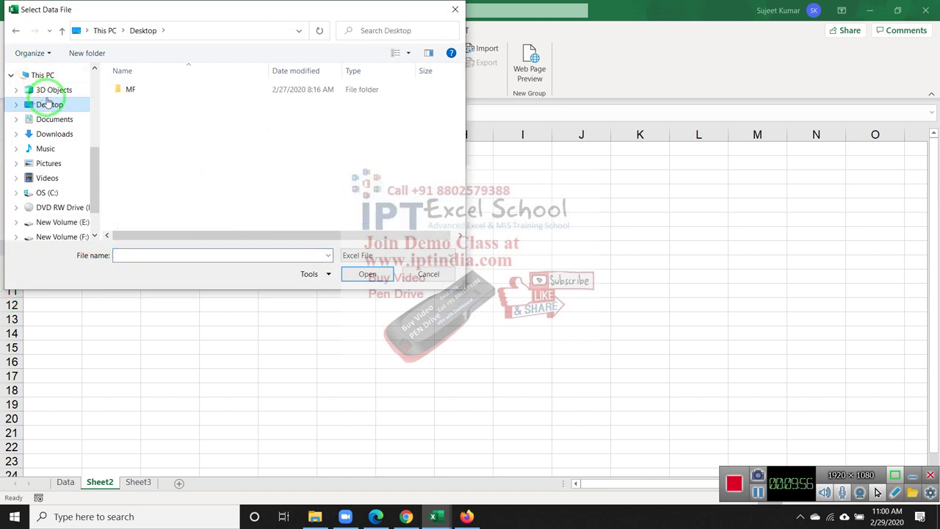
{"action": "double_click", "coordinate": [117, 91]}
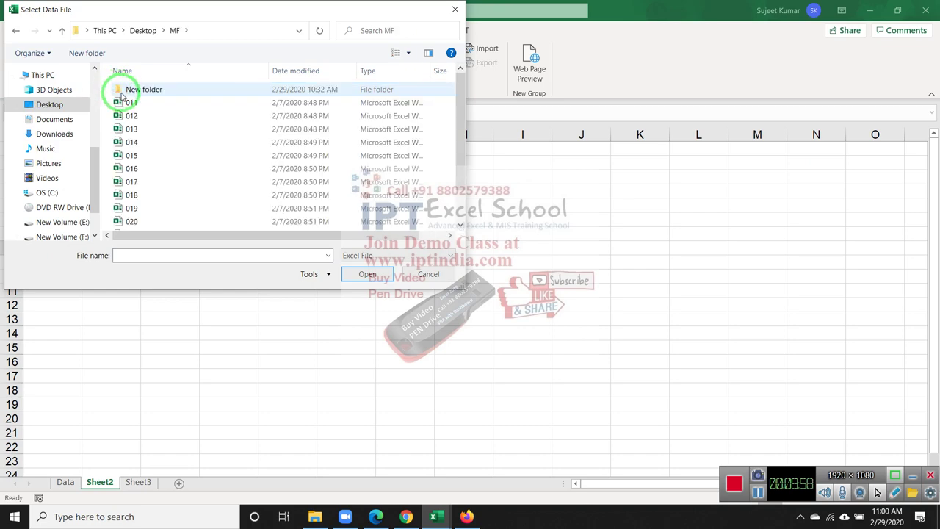
{"action": "double_click", "coordinate": [119, 92]}
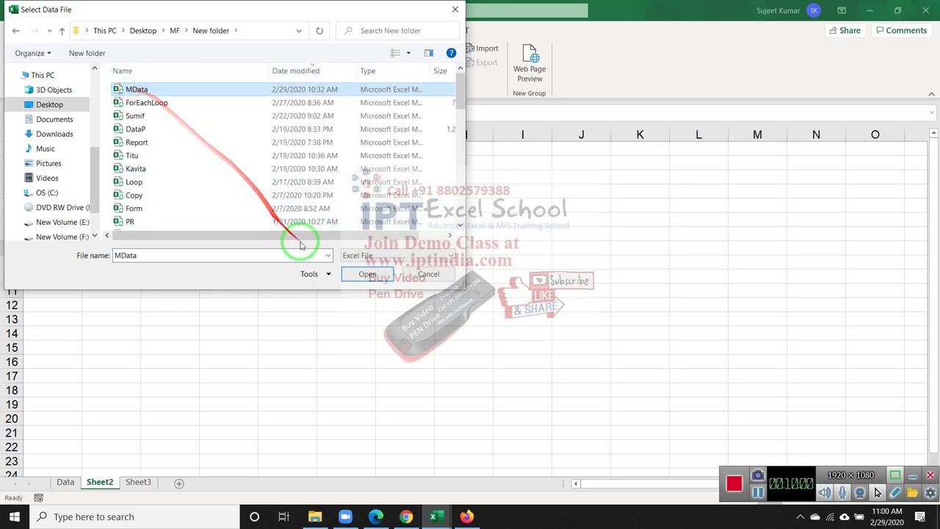
{"action": "left_click", "coordinate": [367, 273]}
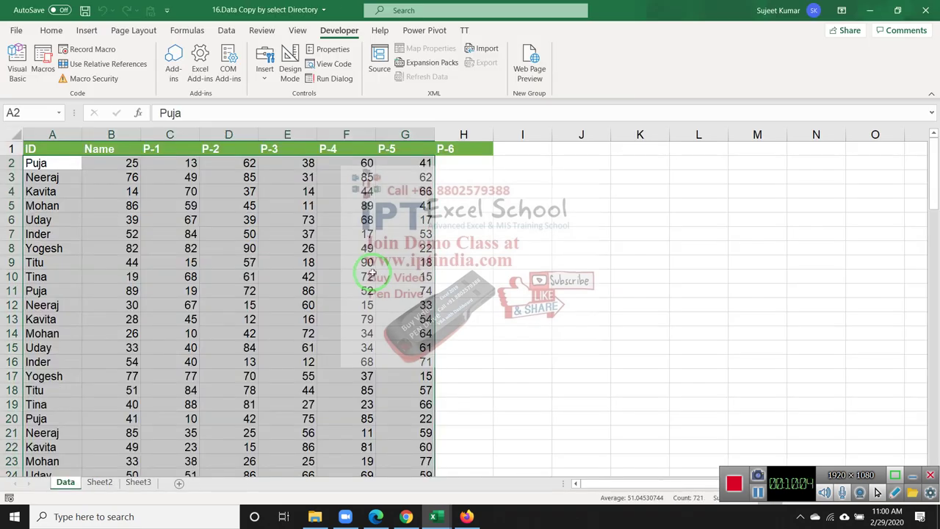
Copy the Data sheet block A2:G104 and paste it starting at B2
{"action": "left_click", "coordinate": [110, 192]}
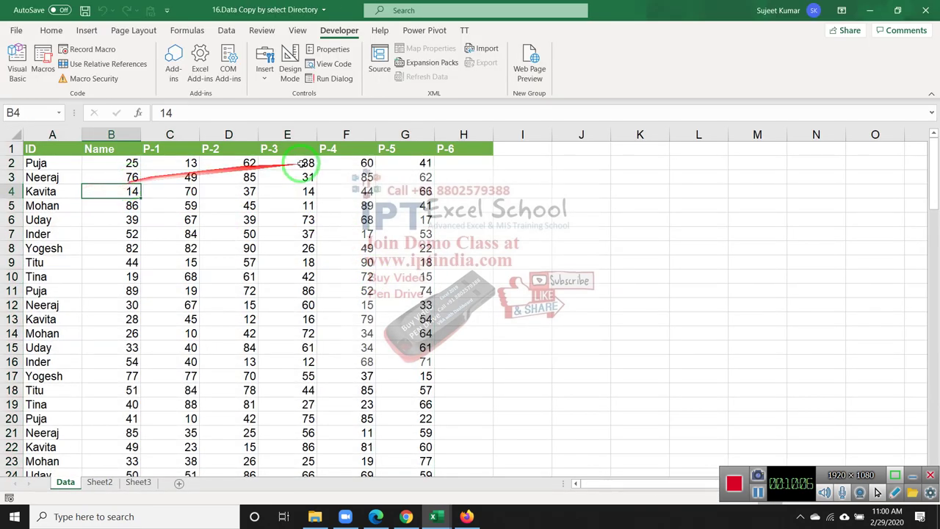
{"action": "left_click", "coordinate": [352, 177]}
{"action": "left_click", "coordinate": [411, 177]}
{"action": "scroll", "coordinate": [109, 290], "scroll_direction": "down", "scroll_amount": 5}
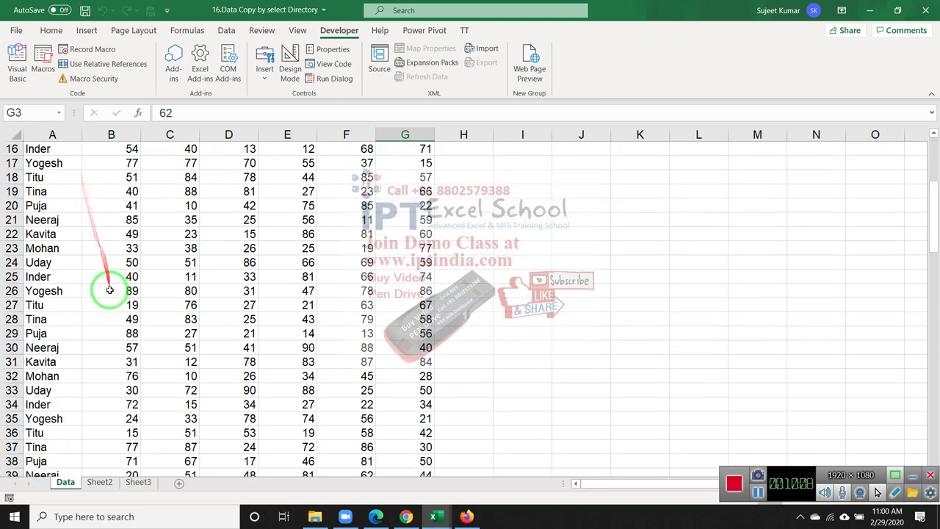
{"action": "scroll", "coordinate": [110, 289], "scroll_direction": "up", "scroll_amount": 3}
{"action": "scroll", "coordinate": [110, 289], "scroll_direction": "up", "scroll_amount": 2}
{"action": "left_click", "coordinate": [53, 173]}
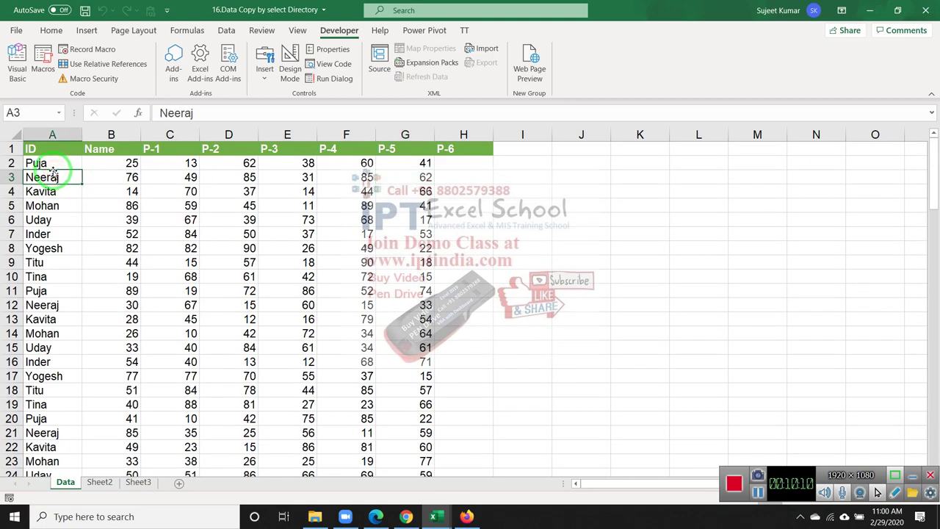
{"action": "key", "text": "Up"}
{"action": "key", "text": "ctrl+shift+Right"}
{"action": "key", "text": "ctrl+shift+Down"}
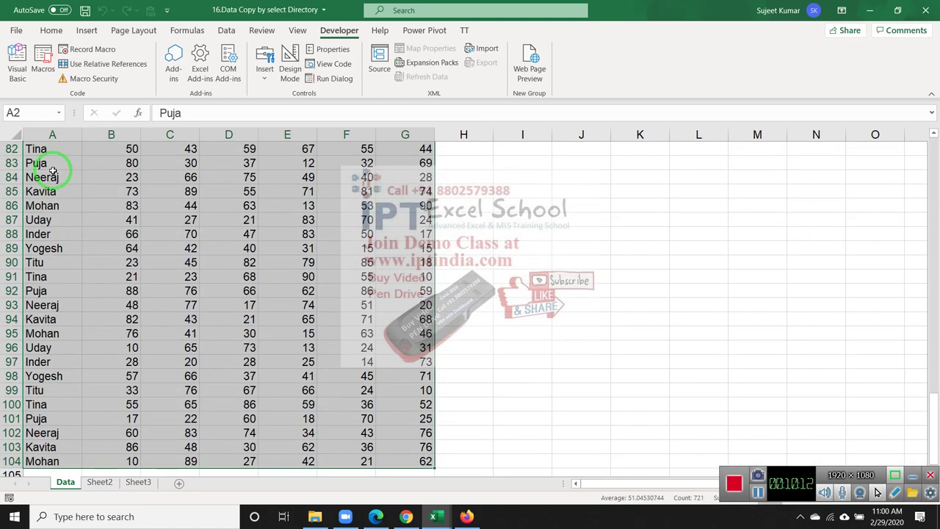
{"action": "key", "text": "ctrl+c"}
{"action": "key", "text": "ctrl+Home"}
{"action": "key", "text": "Right"}
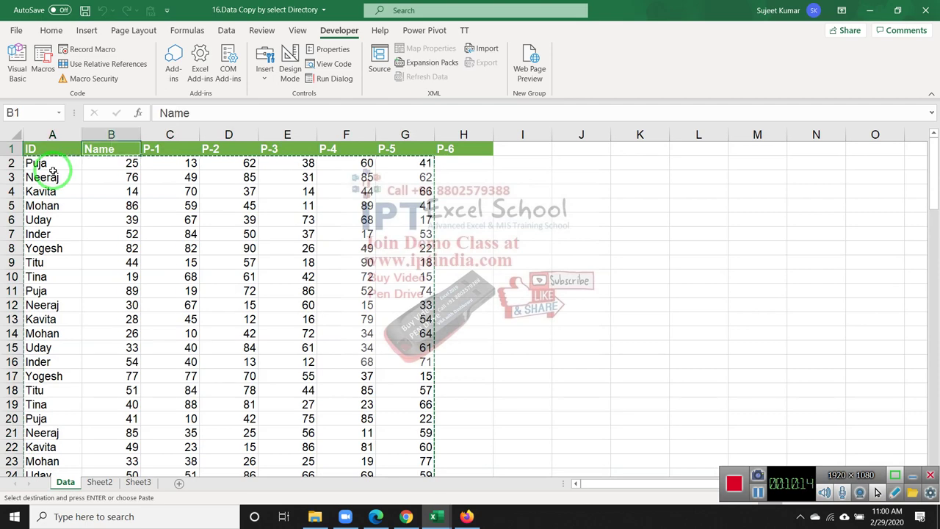
{"action": "key", "text": "Down"}
{"action": "key", "text": "Return"}
{"action": "key", "text": "ctrl+a"}
{"action": "key", "text": "shift+Tab"}
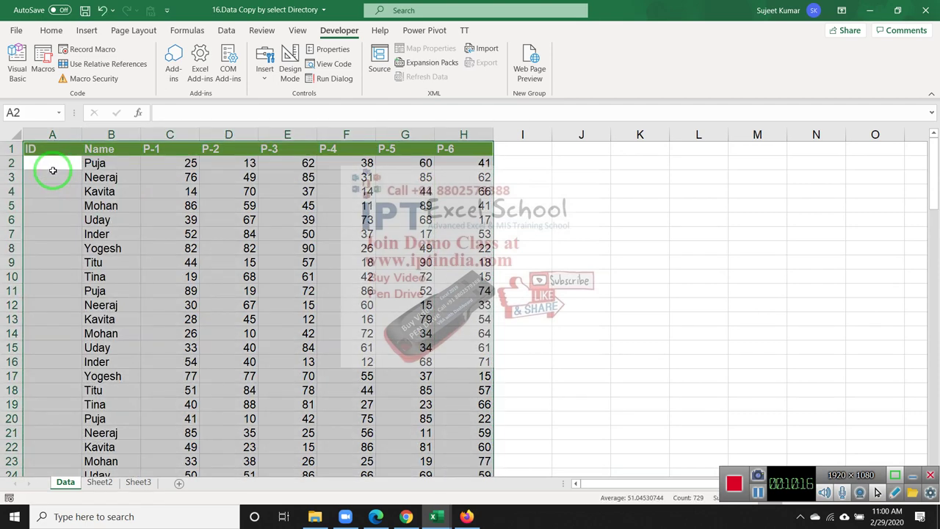
Delete column A's cells from A2 down, shifting the remaining cells left
{"action": "left_click", "coordinate": [53, 170]}
{"action": "key", "text": "ctrl+shift+Down"}
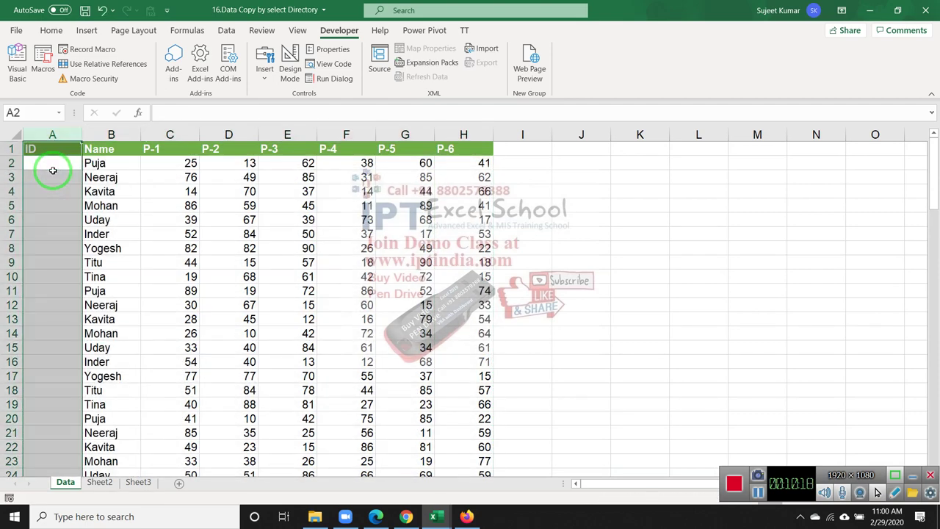
{"action": "key", "text": "ctrl+minus"}
{"action": "key", "text": "Return"}
{"action": "key", "text": "ctrl+Down"}
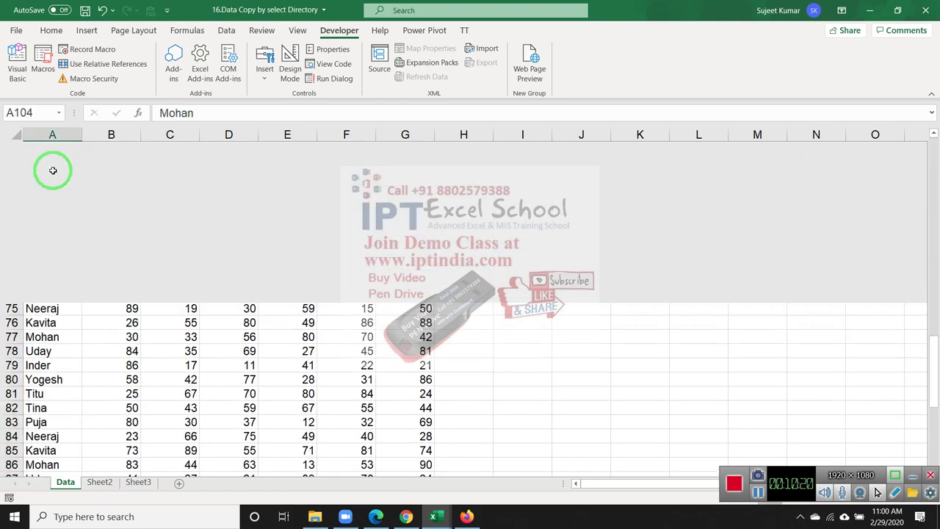
{"action": "key", "text": "ctrl+Up"}
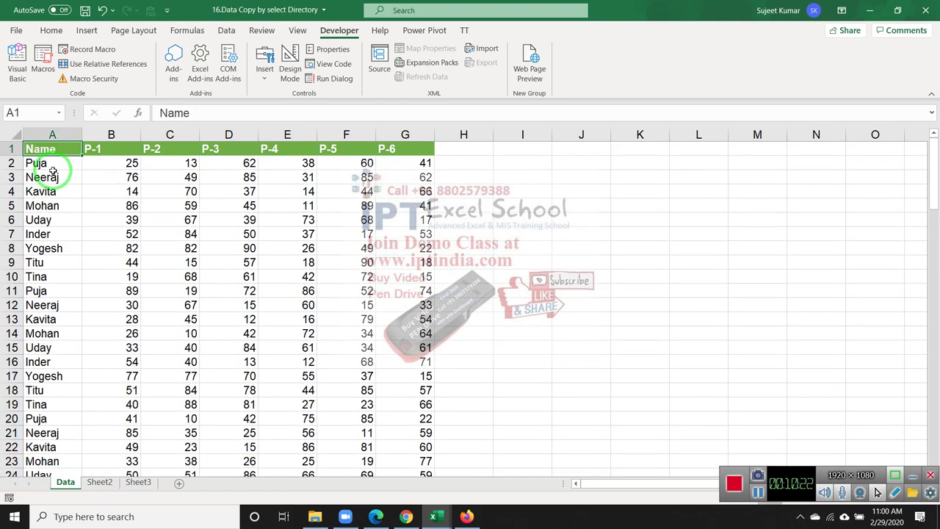
Rerun the Sheet2 button's macro, choosing MData from Desktop > MF > New folder
{"action": "left_click", "coordinate": [99, 481]}
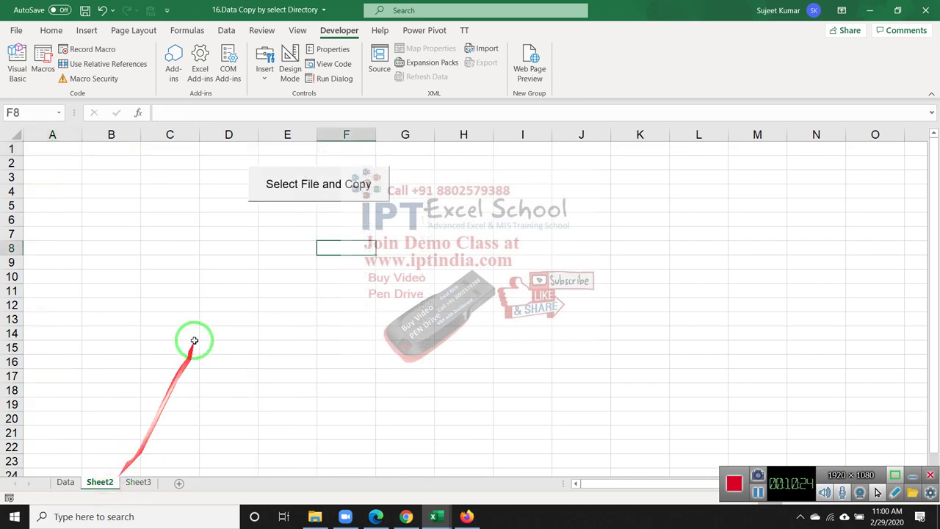
{"action": "left_click", "coordinate": [194, 340]}
{"action": "left_click", "coordinate": [288, 200]}
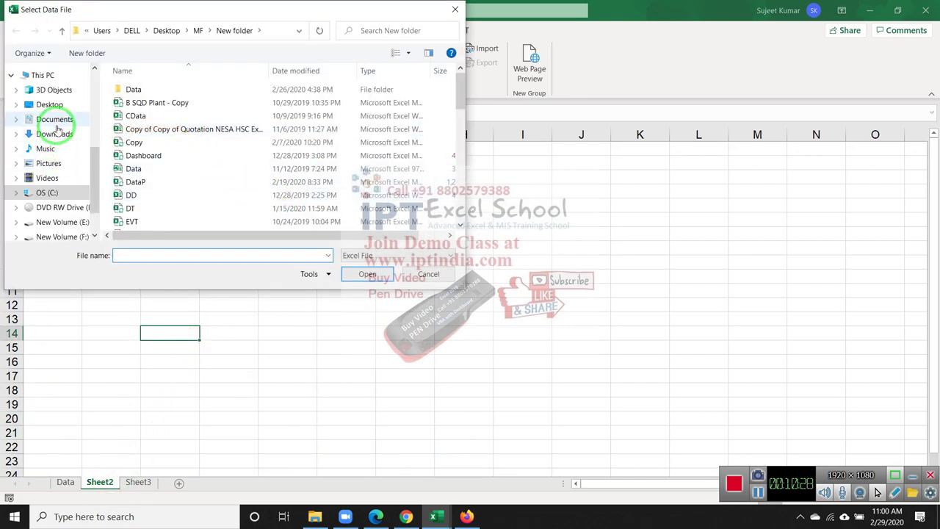
{"action": "left_click", "coordinate": [50, 104]}
{"action": "left_click", "coordinate": [178, 92]}
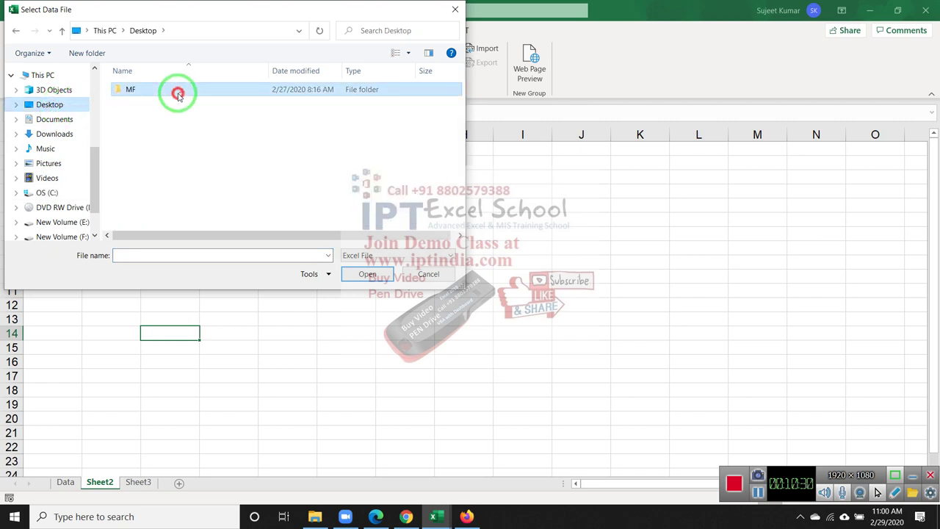
{"action": "double_click", "coordinate": [177, 93]}
{"action": "double_click", "coordinate": [172, 90]}
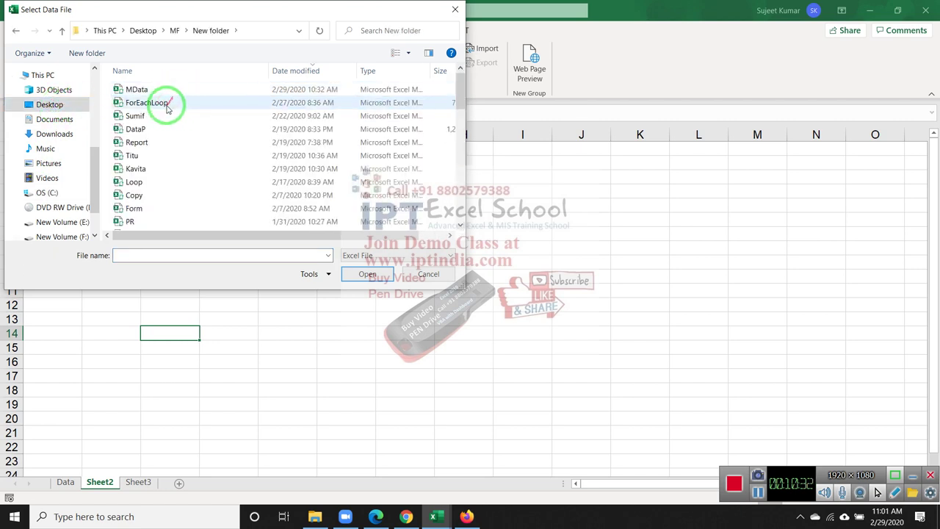
{"action": "left_click", "coordinate": [154, 90]}
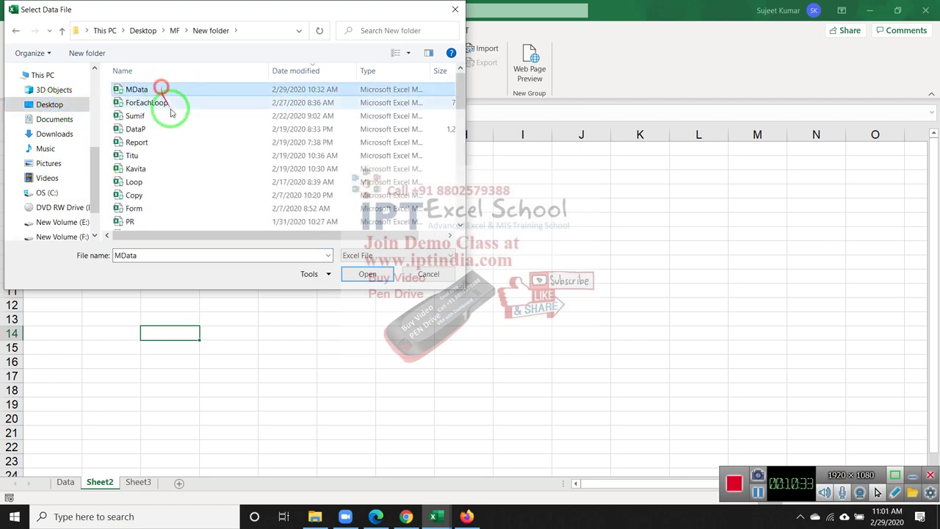
{"action": "left_click", "coordinate": [365, 275]}
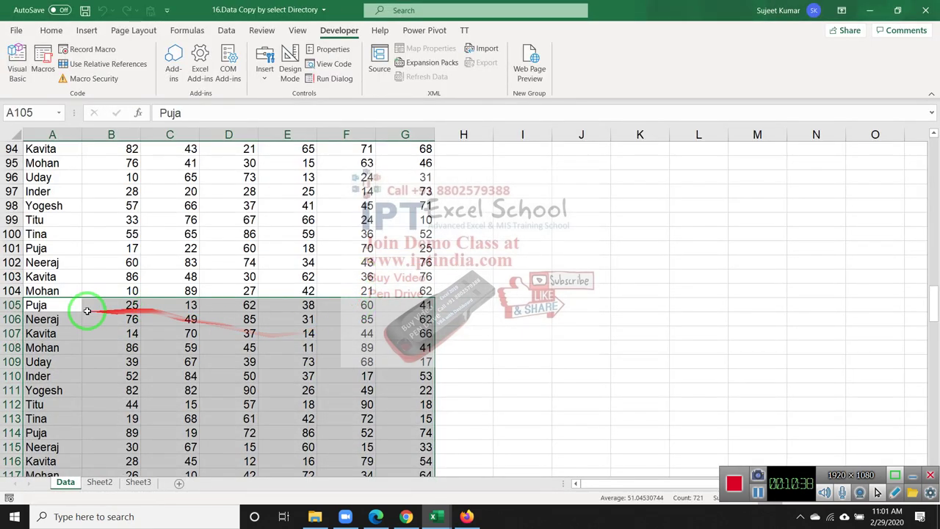
Check the appended rows now end at row 207, then open the VBA editor
{"action": "left_click", "coordinate": [54, 304]}
{"action": "key", "text": "ctrl+Down"}
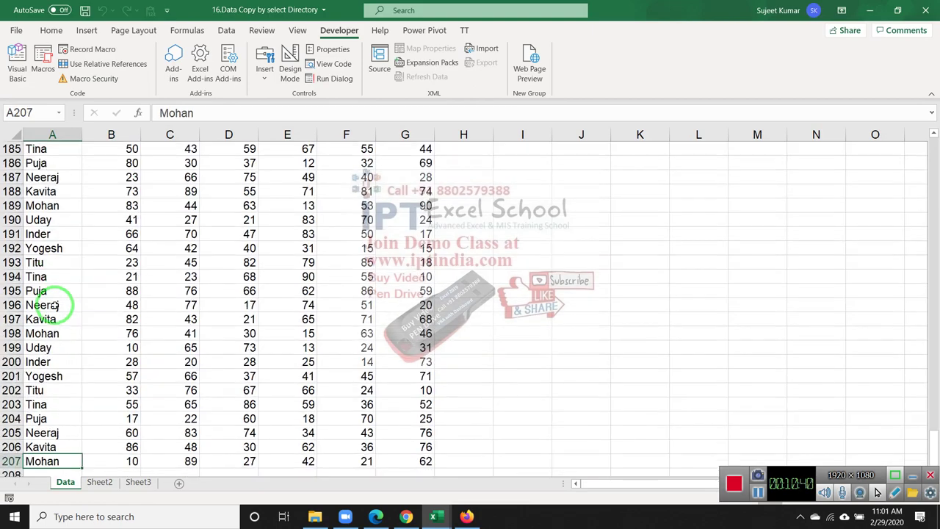
{"action": "key", "text": "ctrl+Up"}
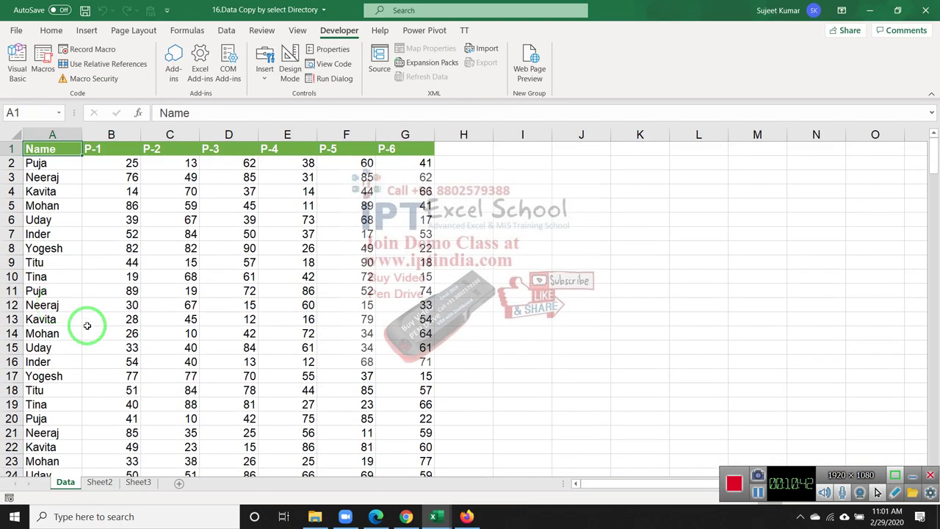
{"action": "key", "text": "alt+F11"}
{"action": "left_click", "coordinate": [325, 288]}
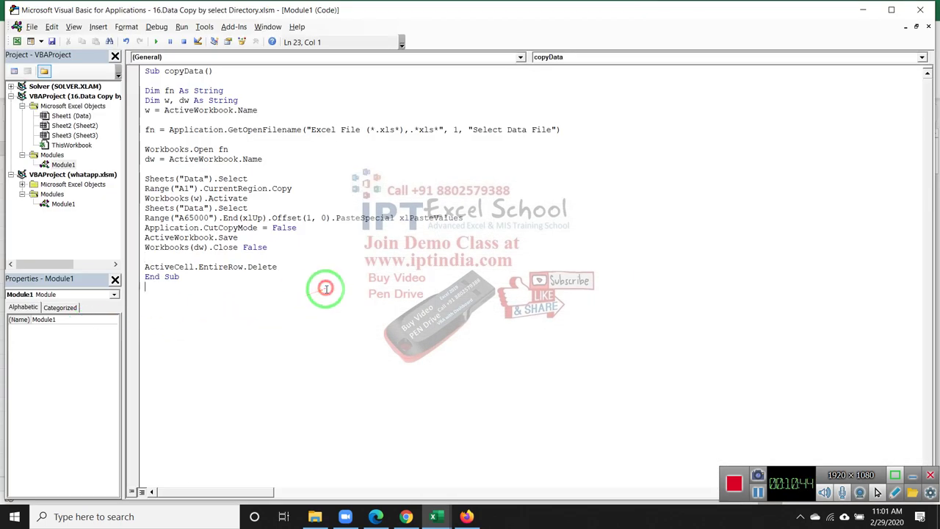
{"action": "left_click_drag", "start_coordinate": [240, 100], "coordinate": [146, 82]}
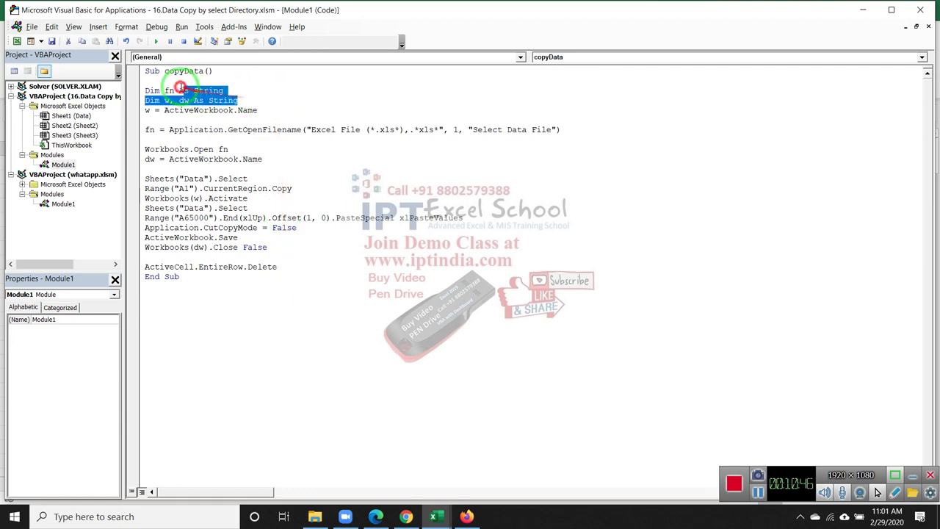
{"action": "left_click", "coordinate": [141, 112]}
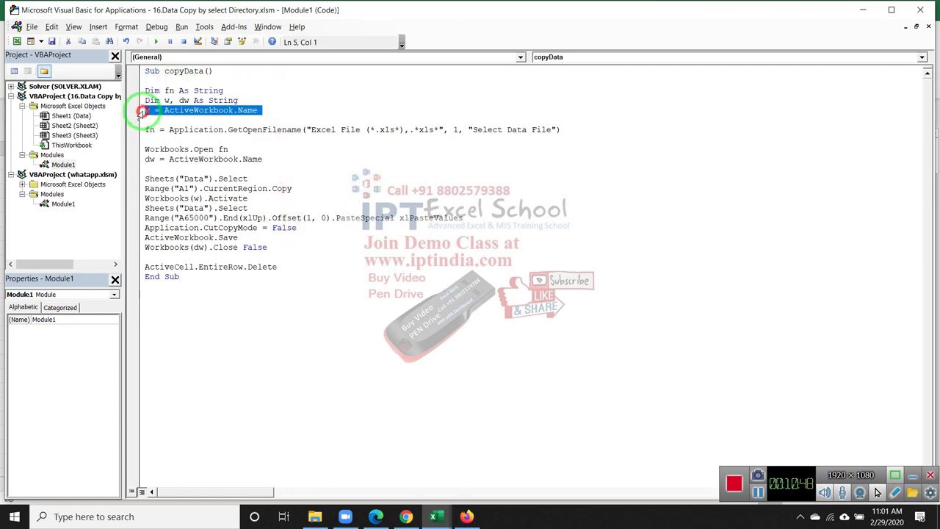
{"action": "double_click", "coordinate": [146, 110]}
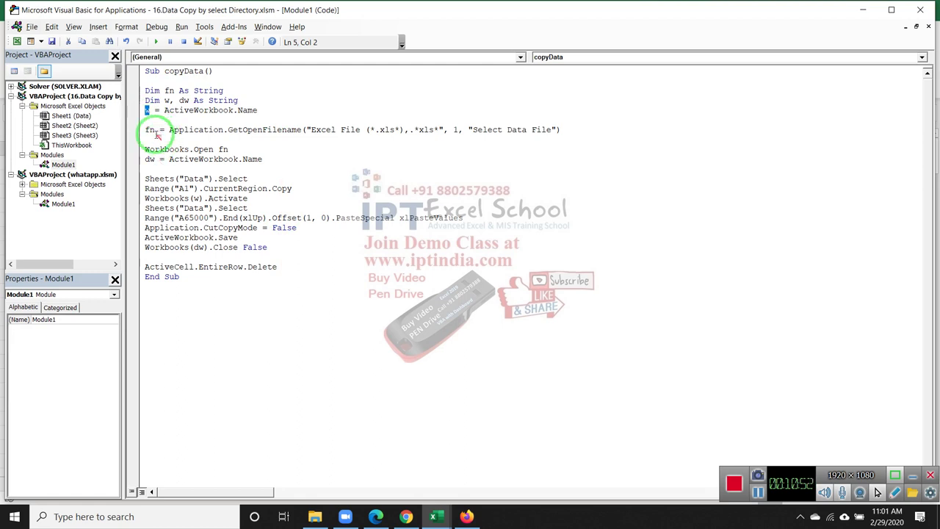
{"action": "mouse_move", "coordinate": [147, 120]}
{"action": "left_mouse_down"}
{"action": "mouse_move", "coordinate": [491, 111]}
{"action": "mouse_move", "coordinate": [592, 135]}
{"action": "left_mouse_up"}
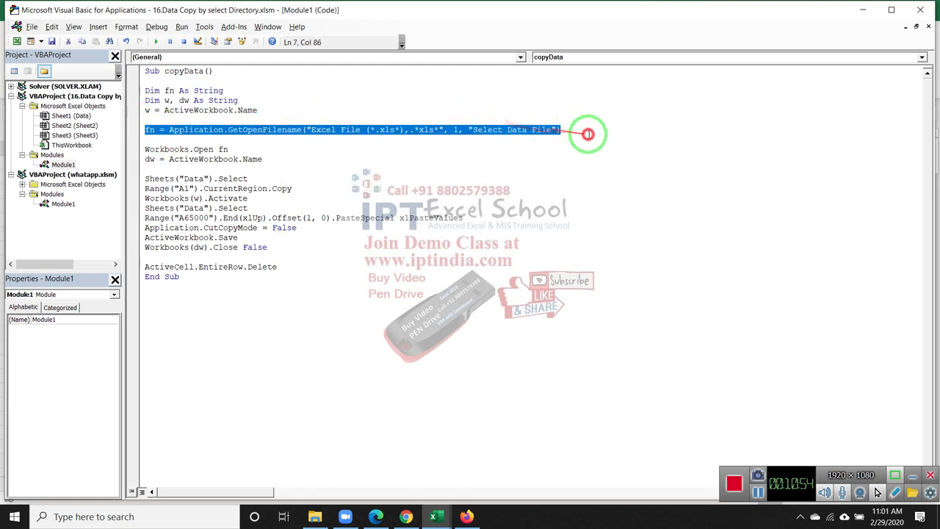
{"action": "left_click", "coordinate": [518, 168]}
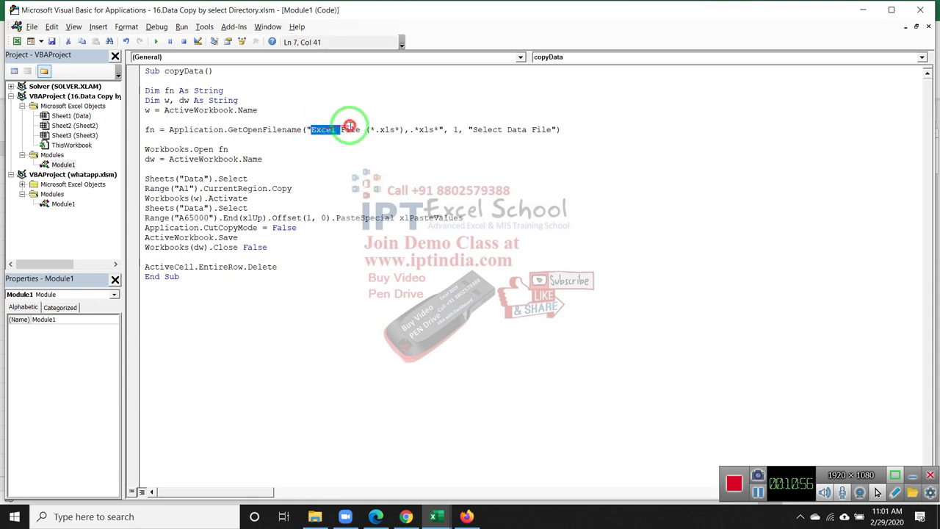
{"action": "left_click_drag", "start_coordinate": [309, 131], "coordinate": [368, 130]}
{"action": "double_click", "coordinate": [387, 130]}
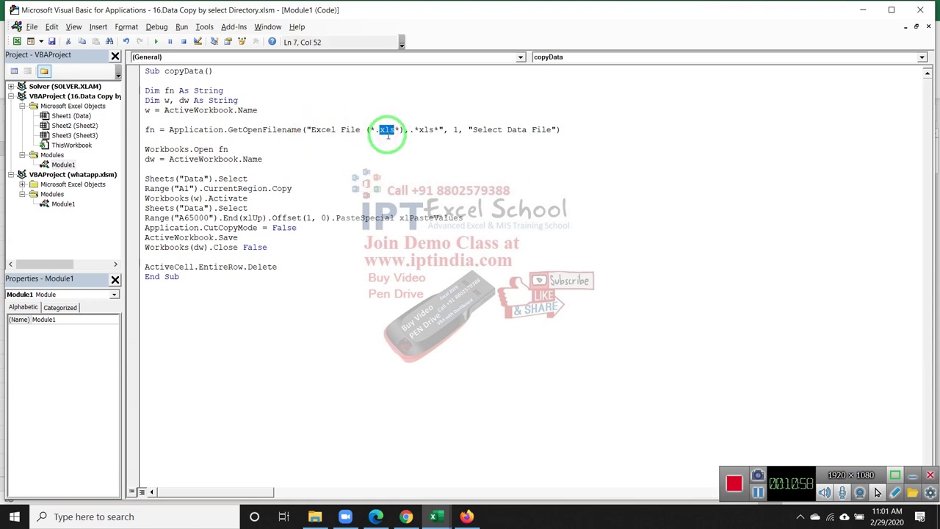
{"action": "left_click", "coordinate": [323, 131]}
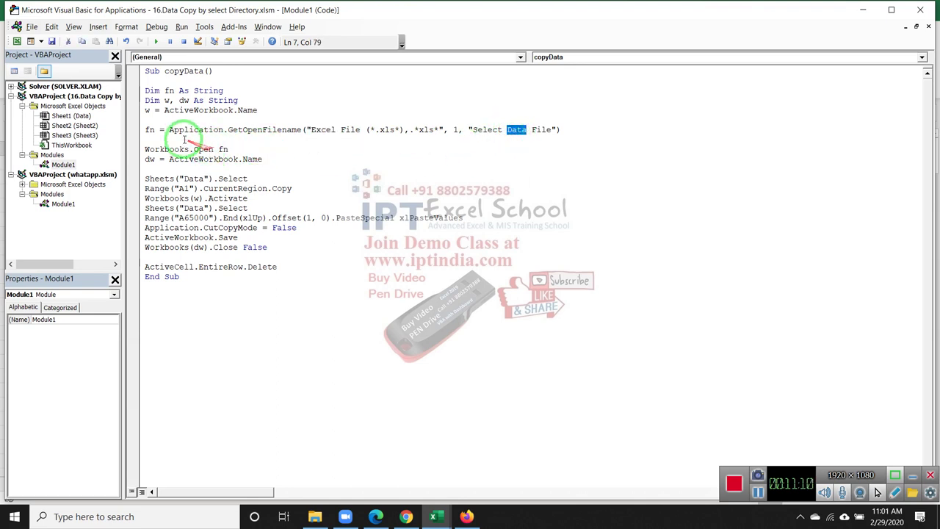
{"action": "left_click_drag", "start_coordinate": [168, 130], "coordinate": [185, 138]}
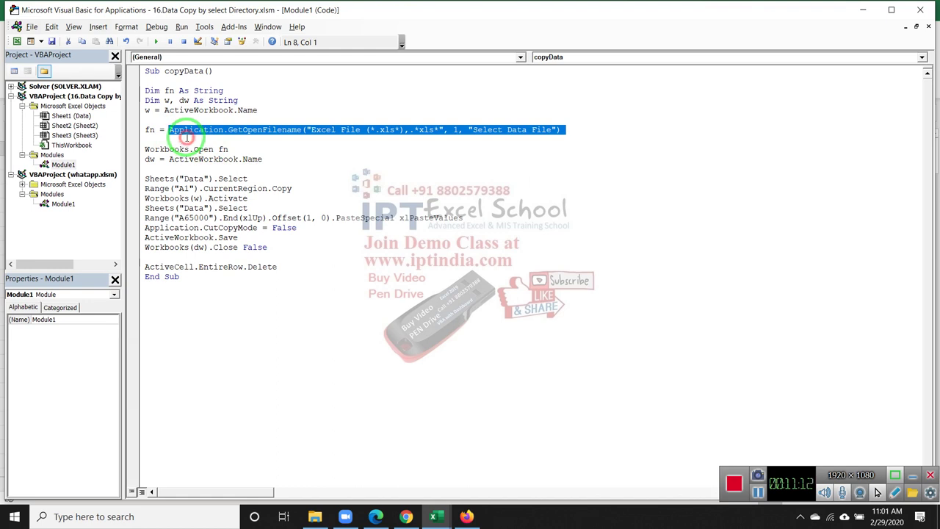
{"action": "double_click", "coordinate": [149, 130]}
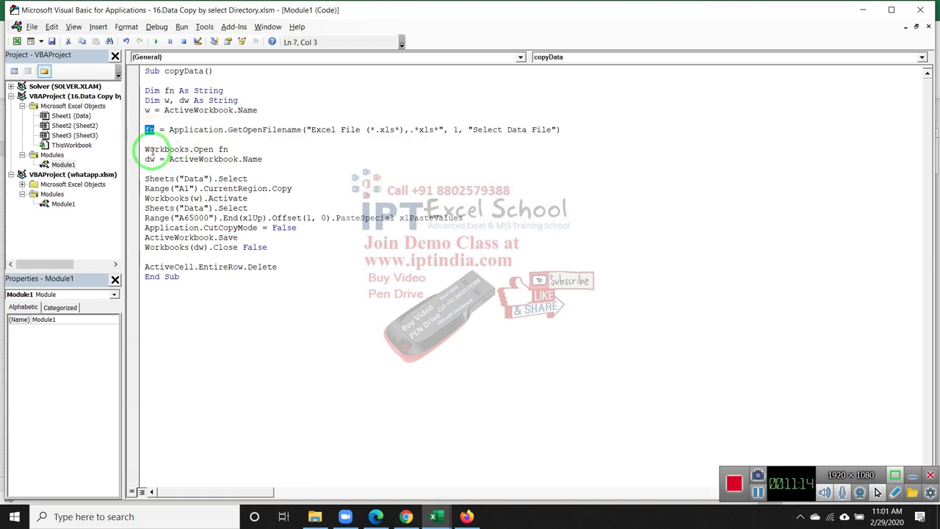
{"action": "double_click", "coordinate": [152, 150]}
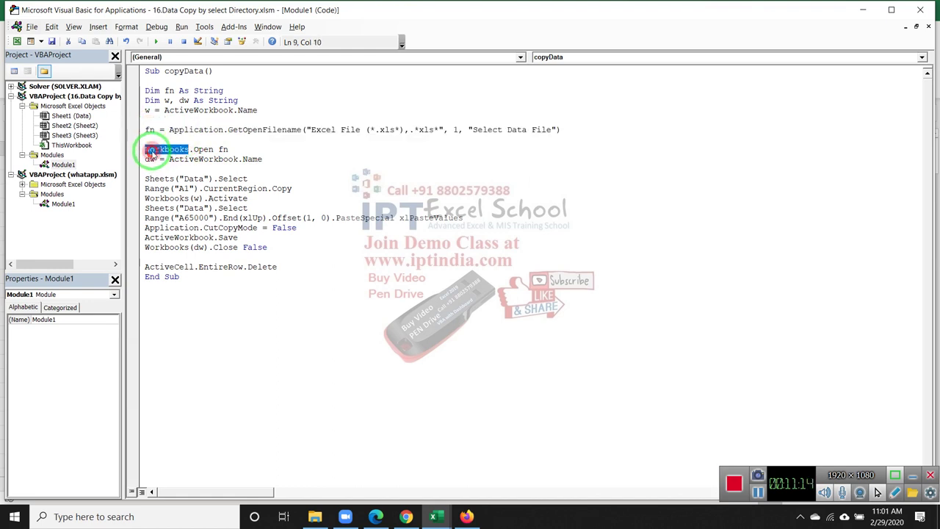
{"action": "double_click", "coordinate": [222, 150]}
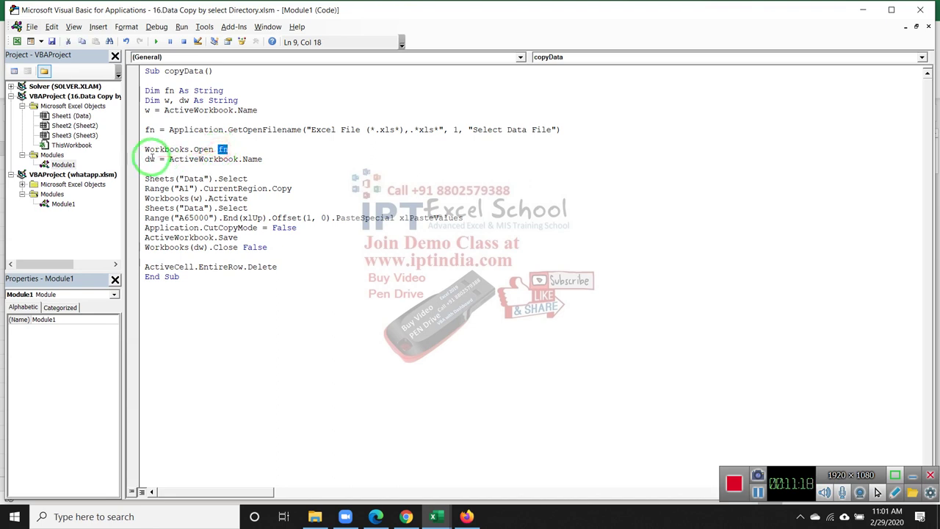
{"action": "left_click_drag", "start_coordinate": [150, 158], "coordinate": [221, 164]}
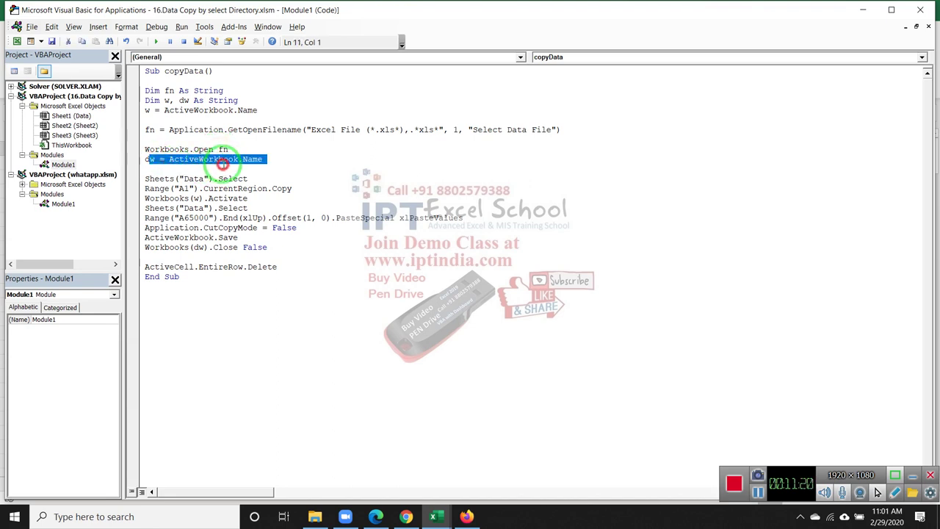
{"action": "double_click", "coordinate": [221, 163]}
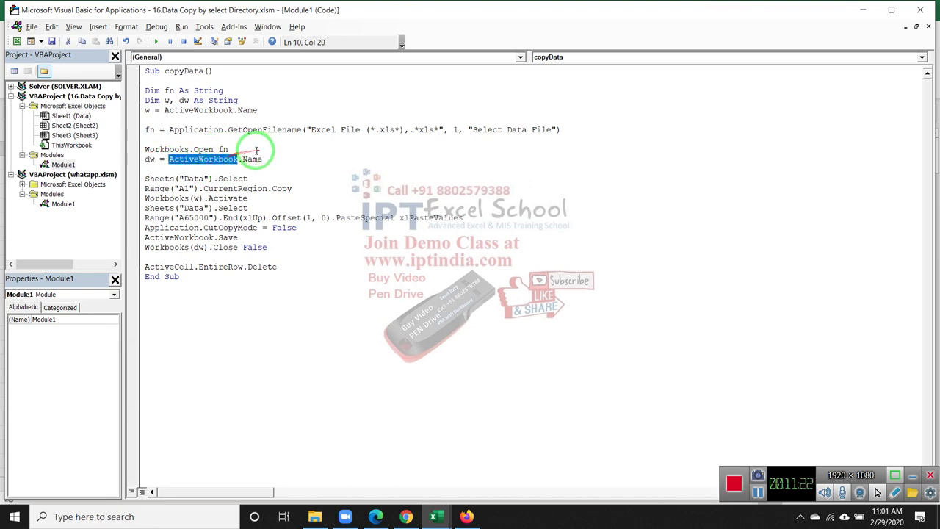
{"action": "left_click", "coordinate": [171, 130]}
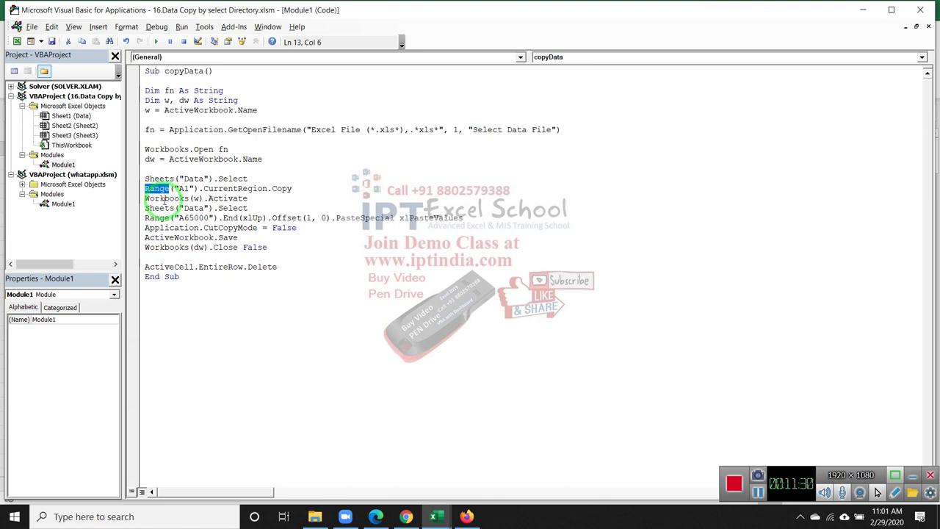
{"action": "double_click", "coordinate": [163, 198]}
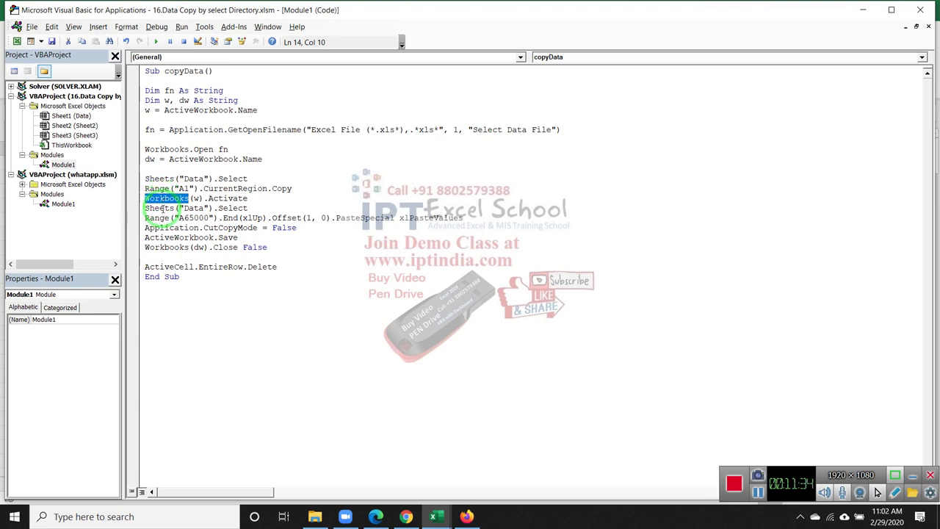
{"action": "left_click", "coordinate": [161, 218]}
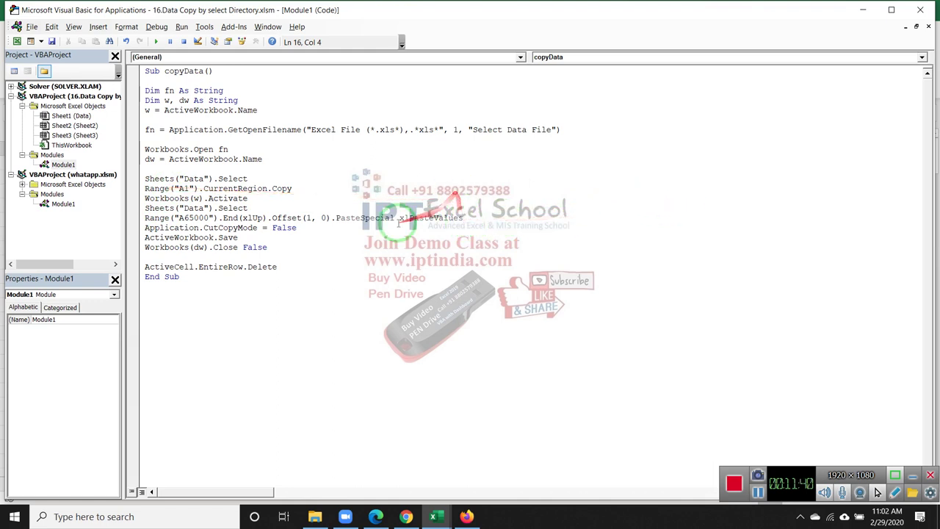
{"action": "left_click_drag", "start_coordinate": [250, 195], "coordinate": [287, 242]}
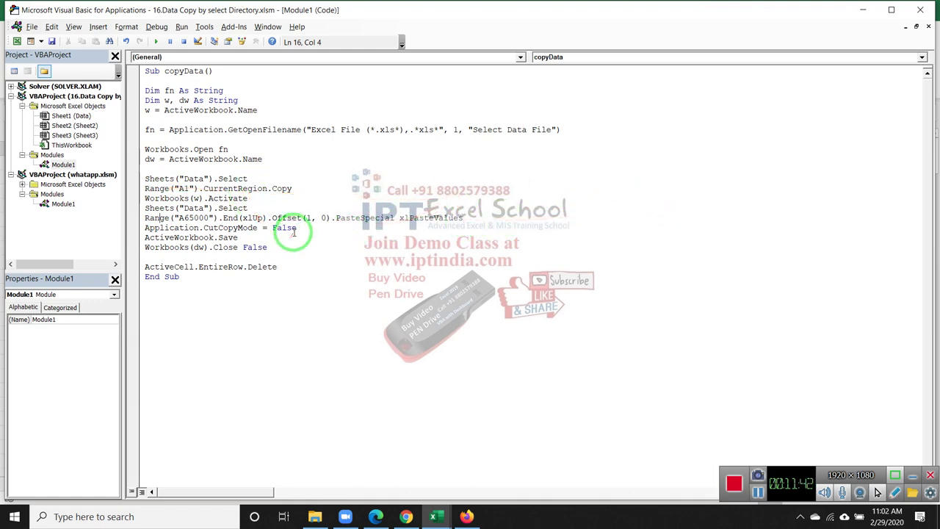
{"action": "double_click", "coordinate": [177, 239]}
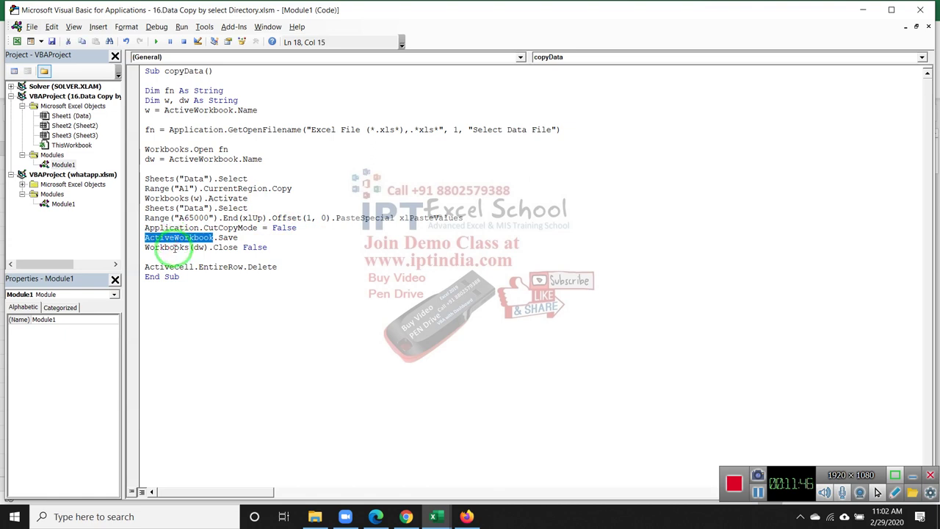
{"action": "left_click", "coordinate": [175, 250]}
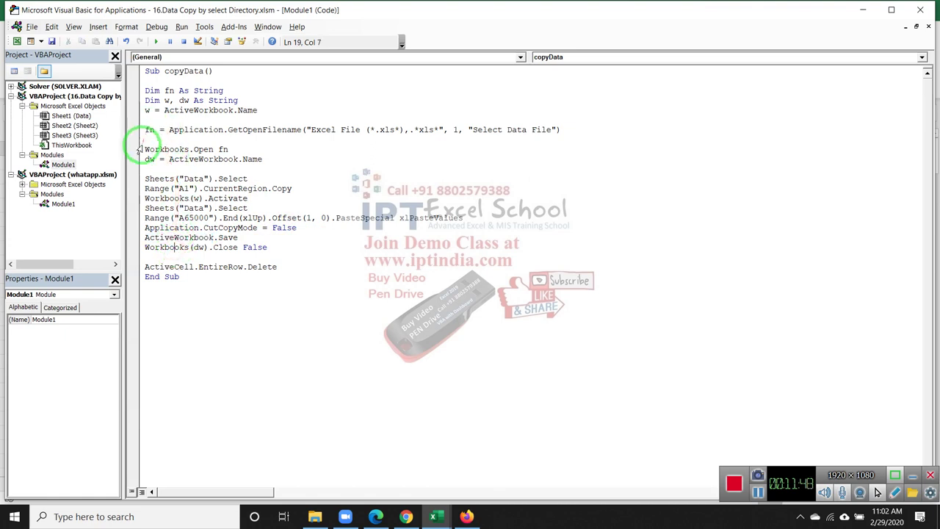
{"action": "left_click_drag", "start_coordinate": [146, 130], "coordinate": [202, 176]}
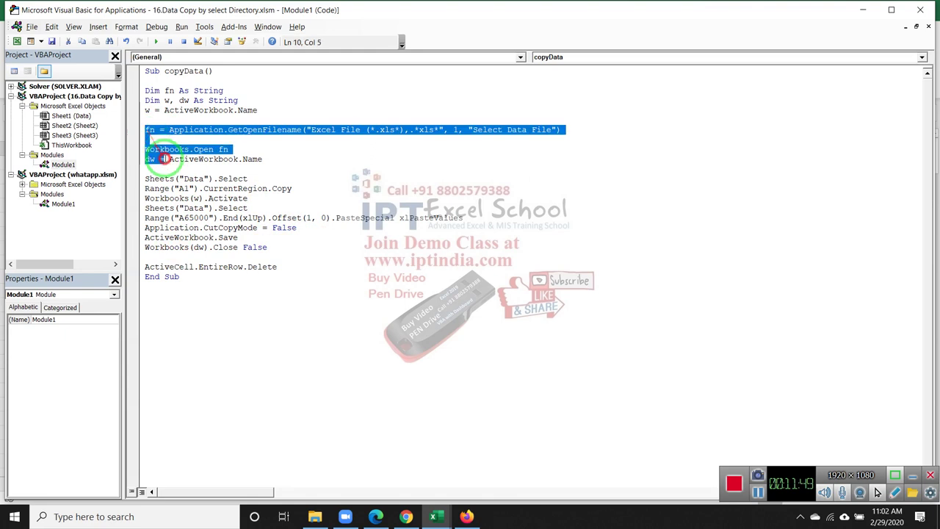
{"action": "left_click", "coordinate": [289, 246]}
{"action": "left_click", "coordinate": [263, 249]}
{"action": "left_click", "coordinate": [242, 267]}
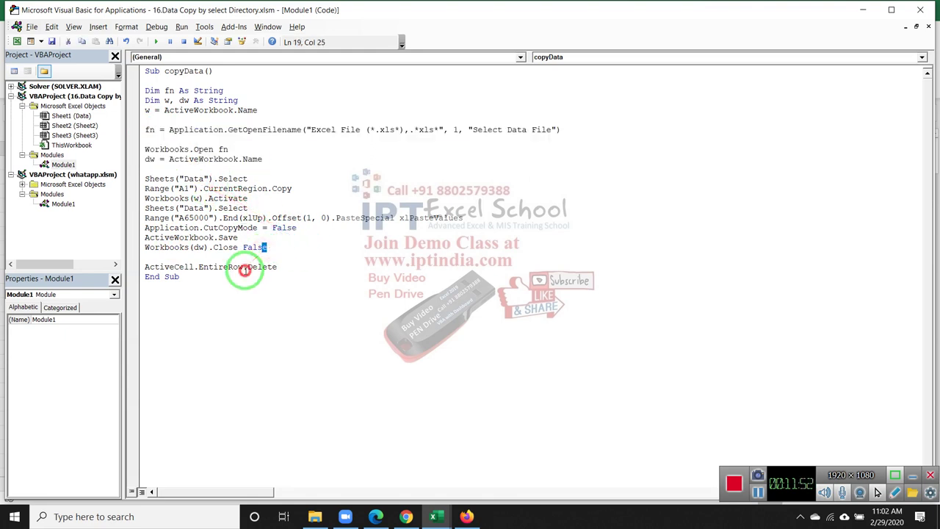
{"action": "double_click", "coordinate": [226, 189]}
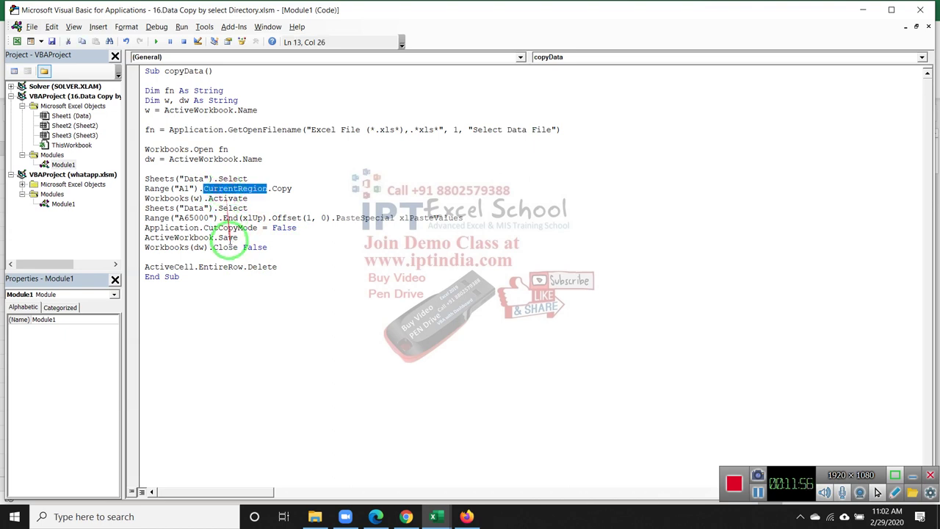
{"action": "double_click", "coordinate": [220, 267]}
{"action": "left_click", "coordinate": [274, 267]}
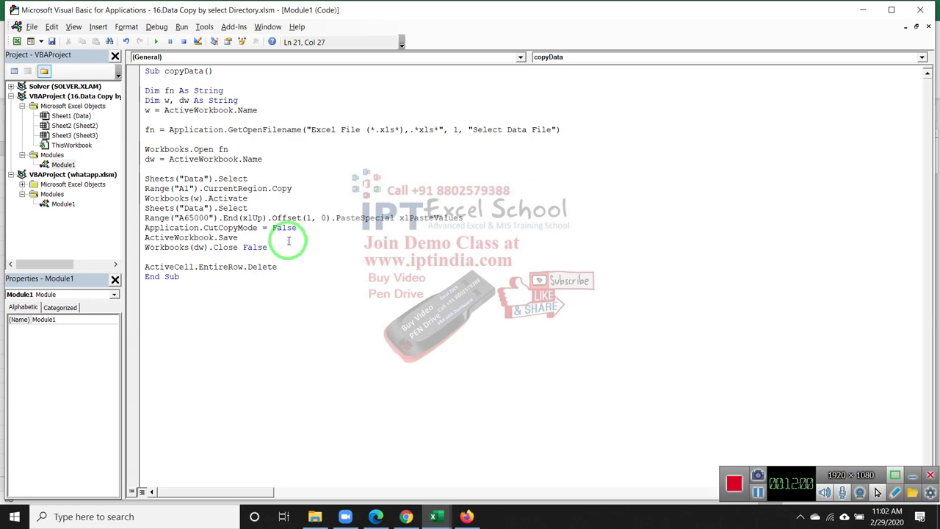
Close the VBA editor and the 16.Data Copy by select Directory workbook, saving changes
{"action": "left_click", "coordinate": [919, 15]}
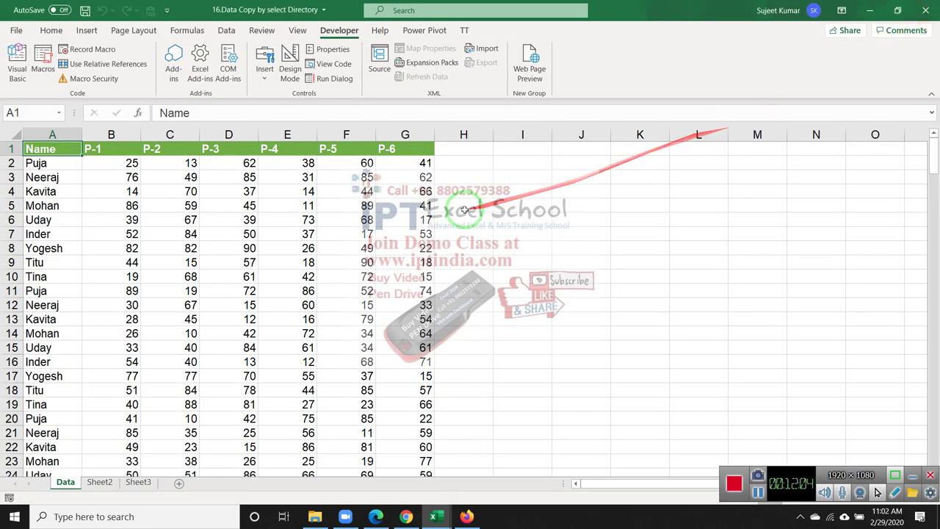
{"action": "left_click", "coordinate": [404, 216]}
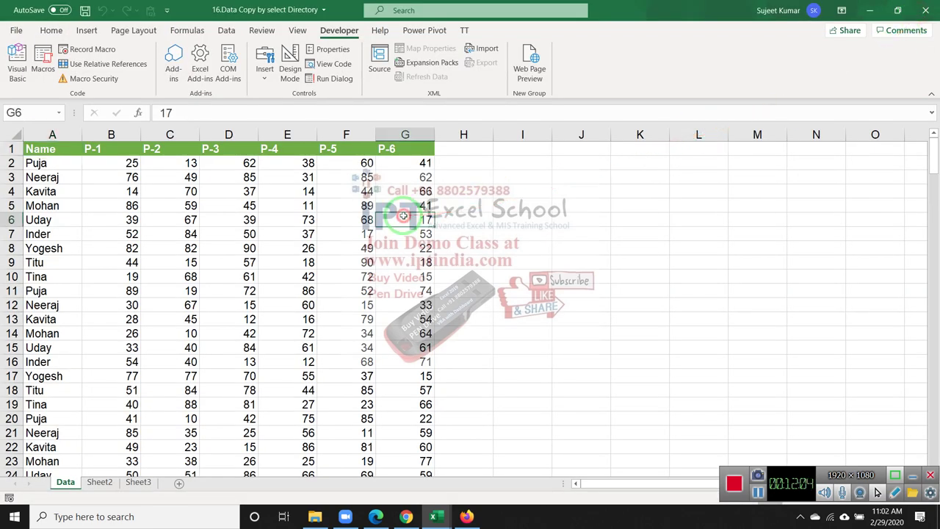
{"action": "left_click", "coordinate": [932, 15]}
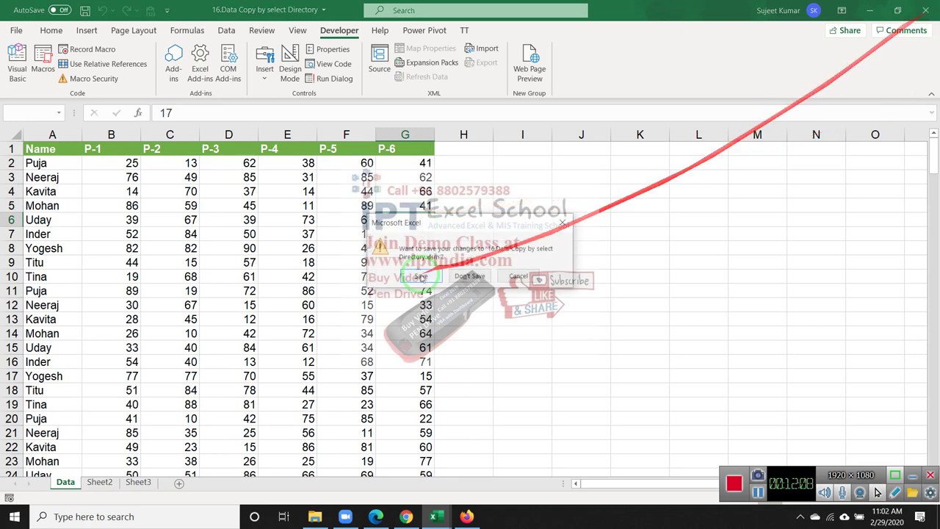
{"action": "left_click", "coordinate": [431, 277]}
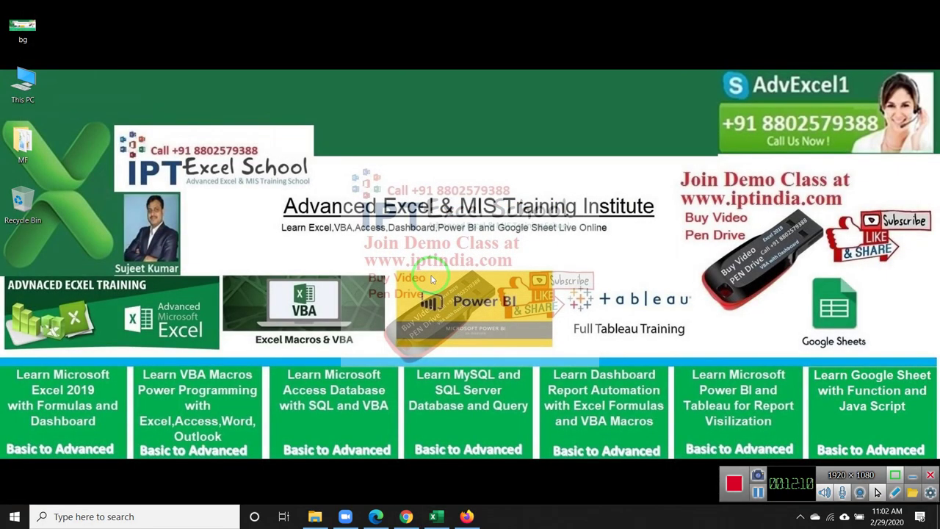
{"action": "left_click", "coordinate": [757, 228]}
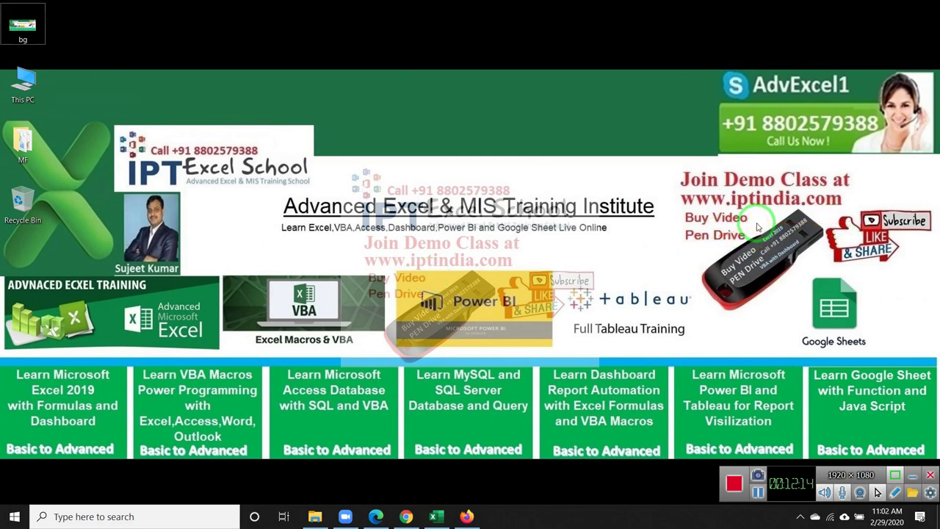